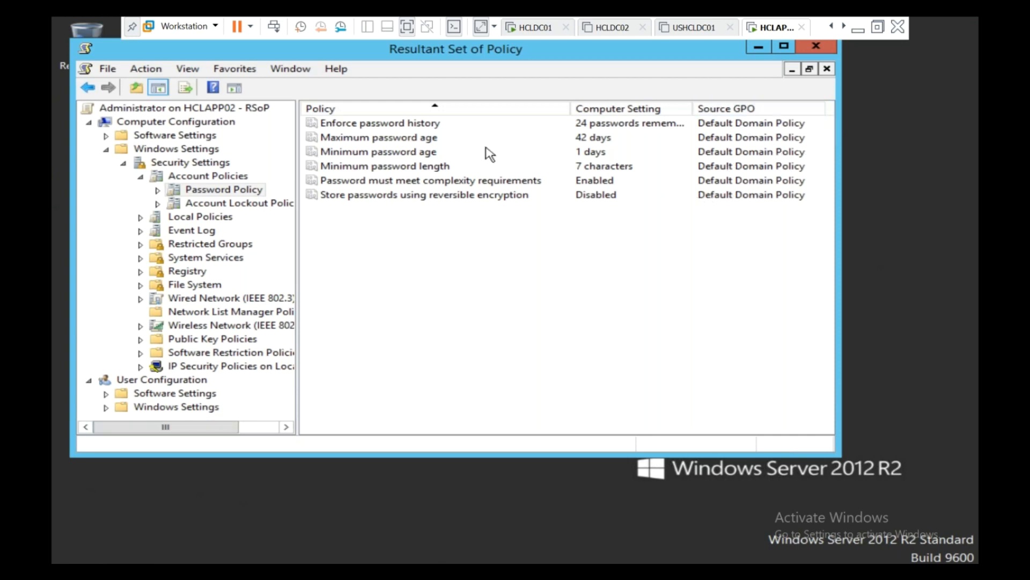
Step: Switch to the HCLDC01 domain controller to view its Group Policy Management console
{"action": "left_click", "coordinate": [536, 29]}
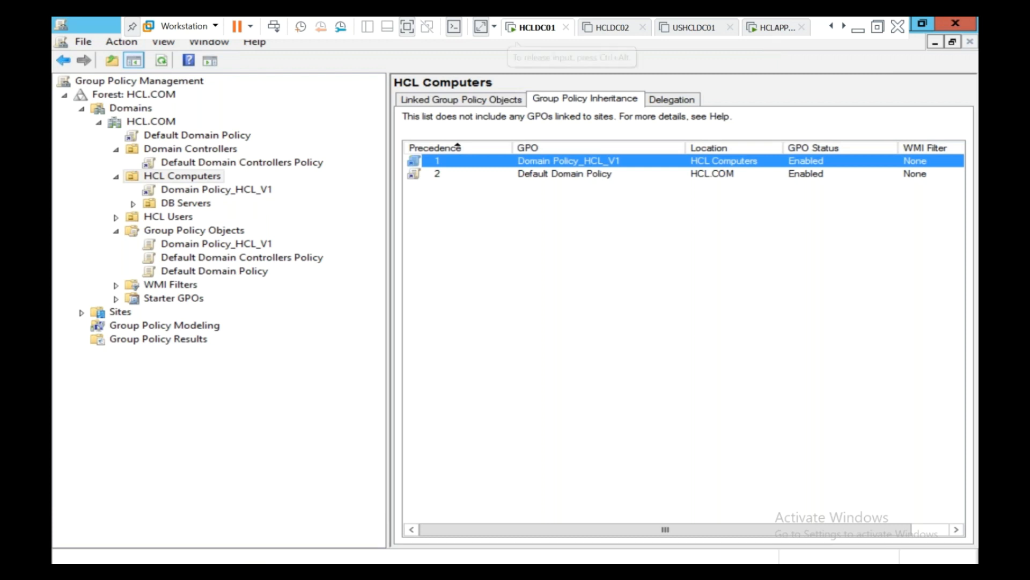
Step: Bring Active Directory Users and Computers forward on HCLDC01, showing the Domain Controllers container
{"action": "mouse_move", "coordinate": [517, 571]}
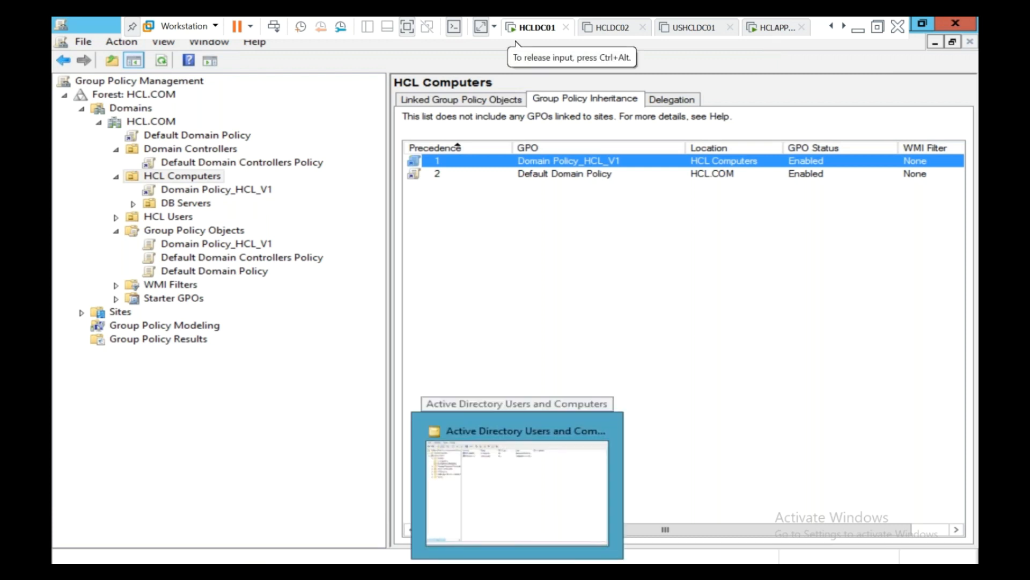
{"action": "left_click", "coordinate": [190, 179]}
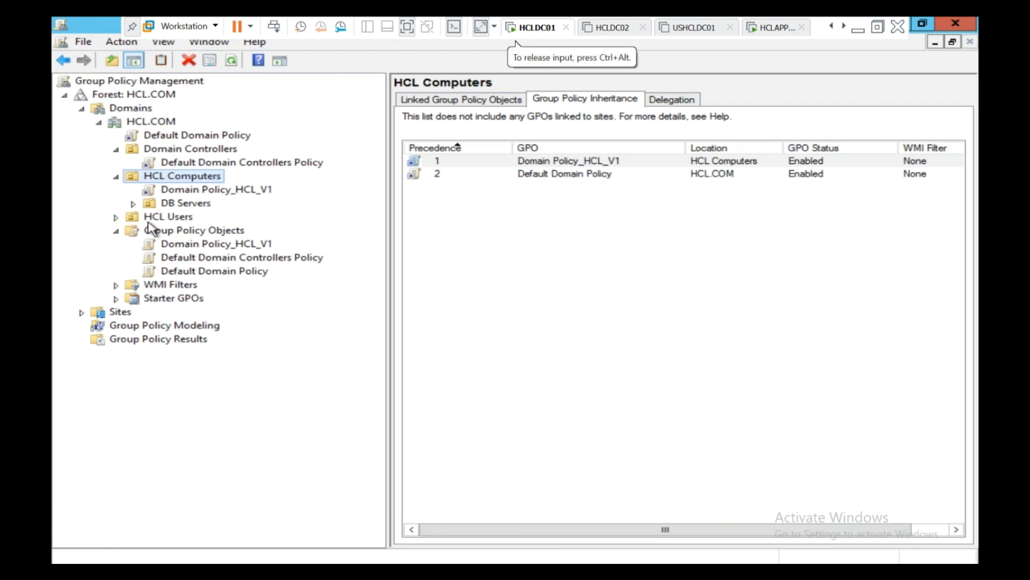
{"action": "left_click", "coordinate": [237, 569]}
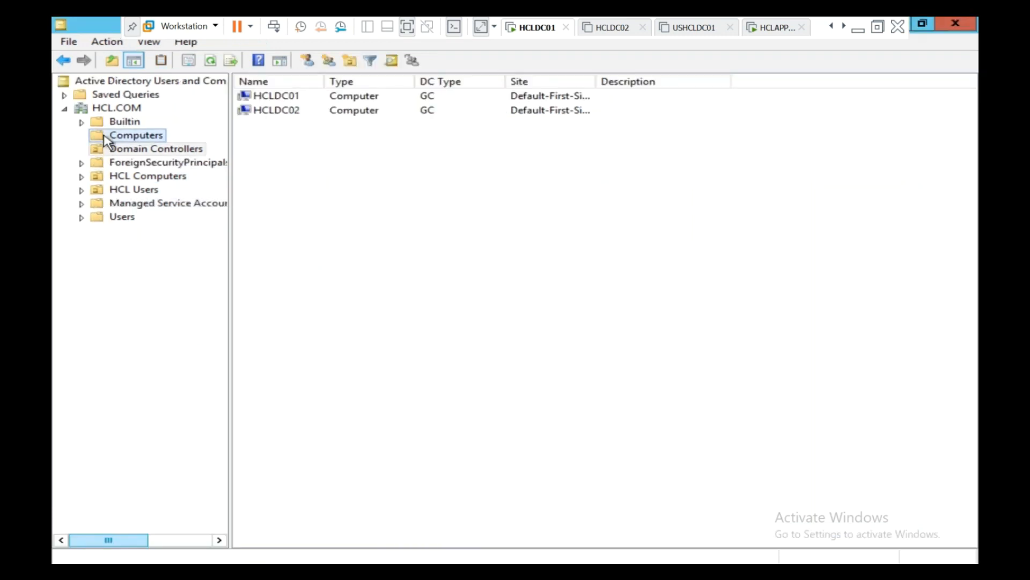
Step: Move the HCLAPP01 computer account from Computers into the DB Servers OU under HCL Computers
{"action": "left_click", "coordinate": [105, 136]}
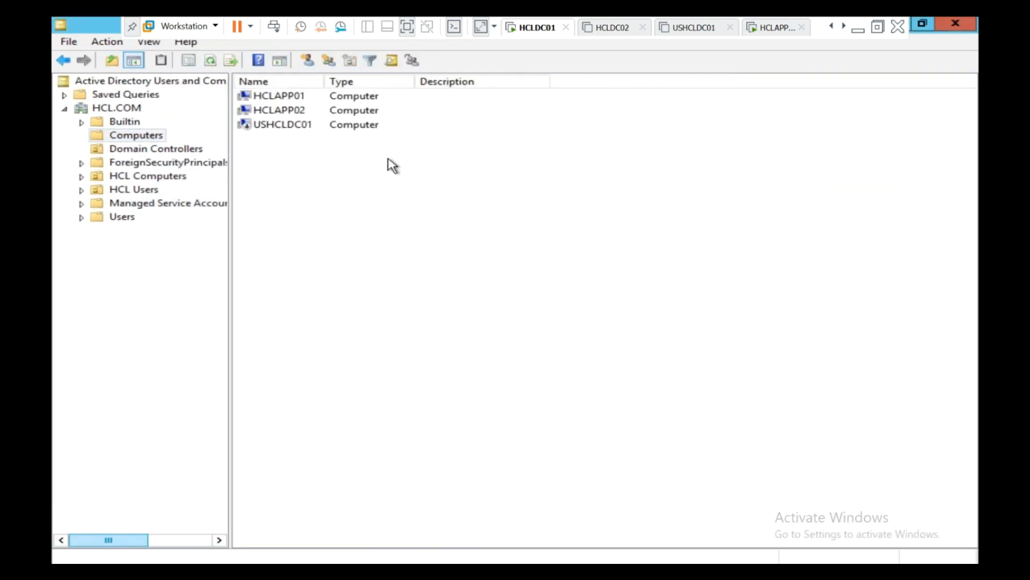
{"action": "left_click", "coordinate": [102, 176]}
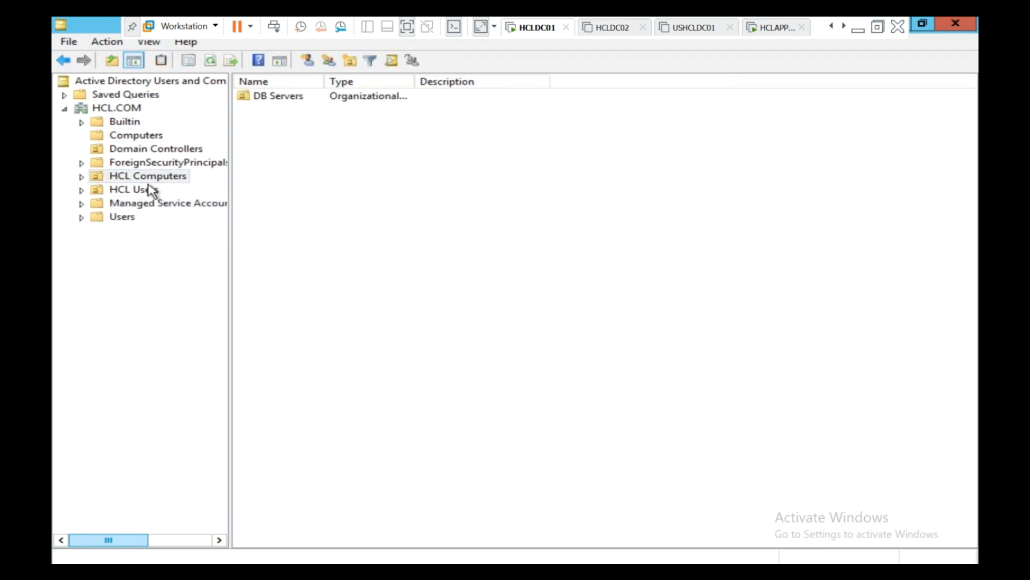
{"action": "left_click", "coordinate": [135, 136]}
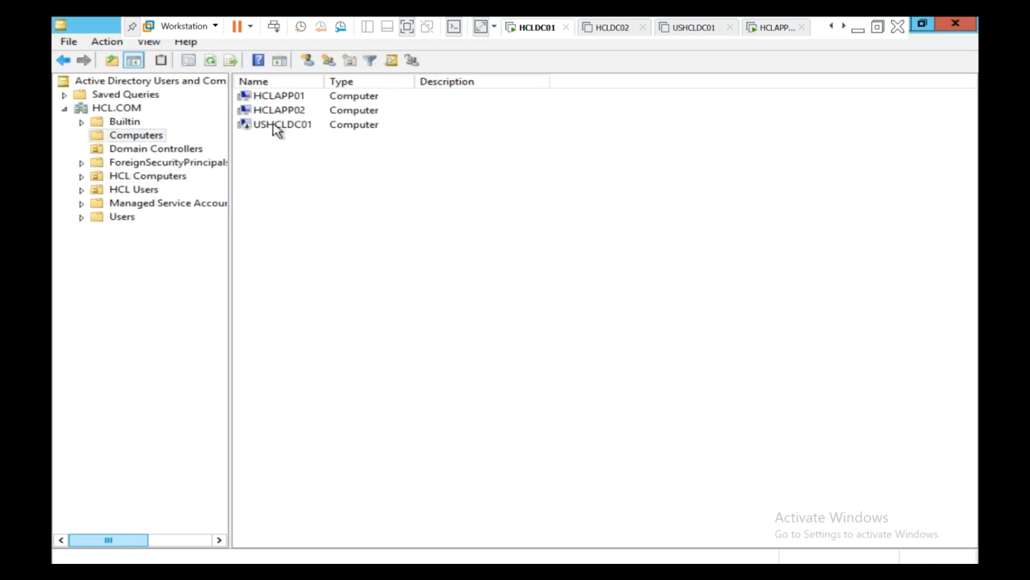
{"action": "left_click", "coordinate": [284, 111]}
{"action": "left_click", "coordinate": [289, 99]}
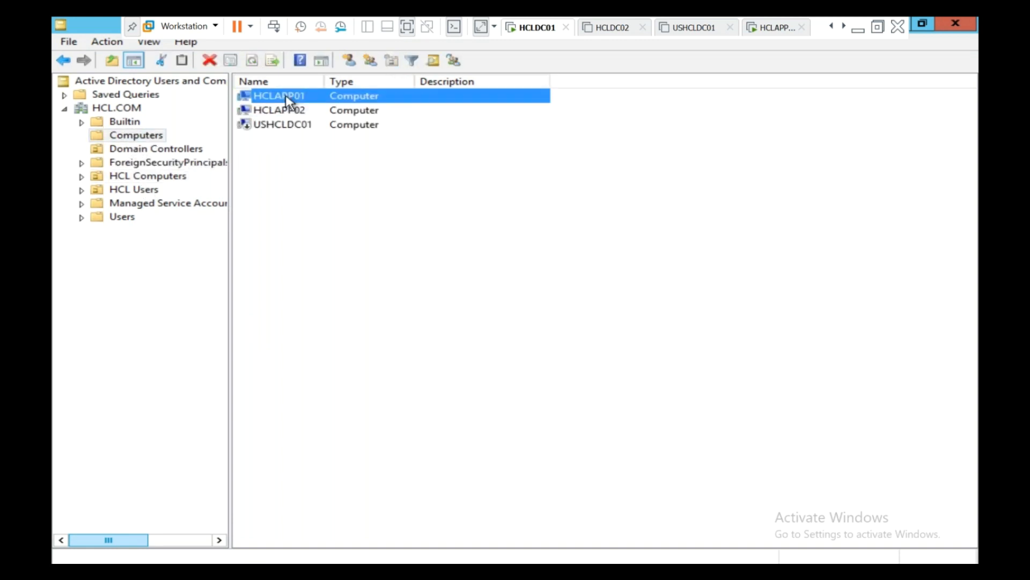
{"action": "right_click", "coordinate": [286, 97]}
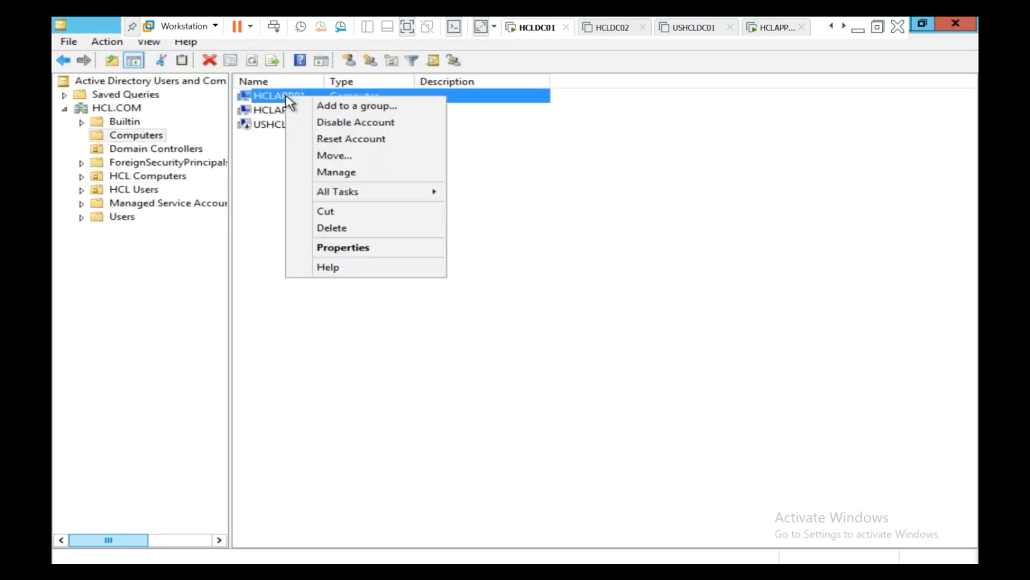
{"action": "left_click", "coordinate": [328, 155]}
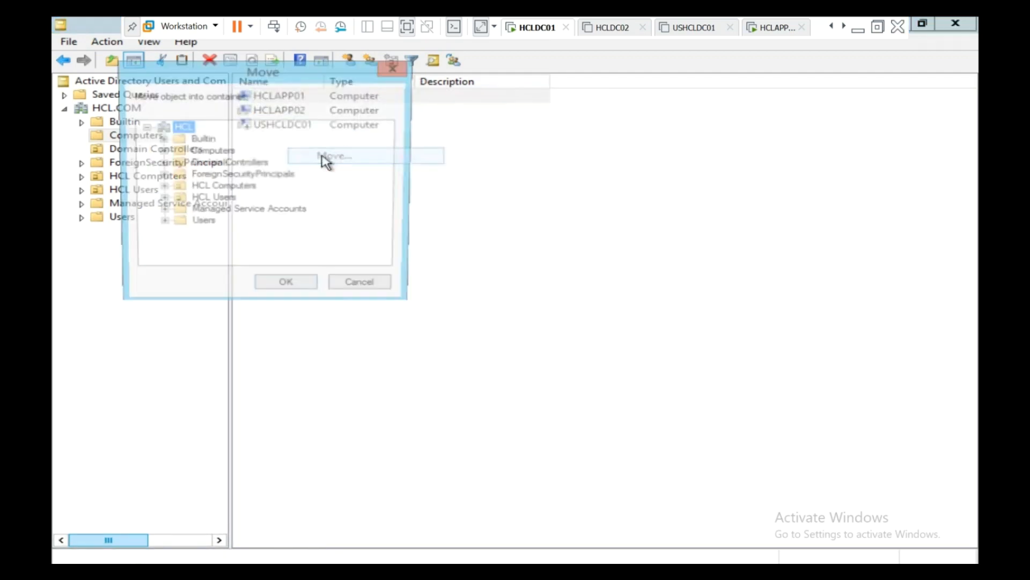
{"action": "left_click", "coordinate": [196, 189]}
{"action": "left_click", "coordinate": [160, 187]}
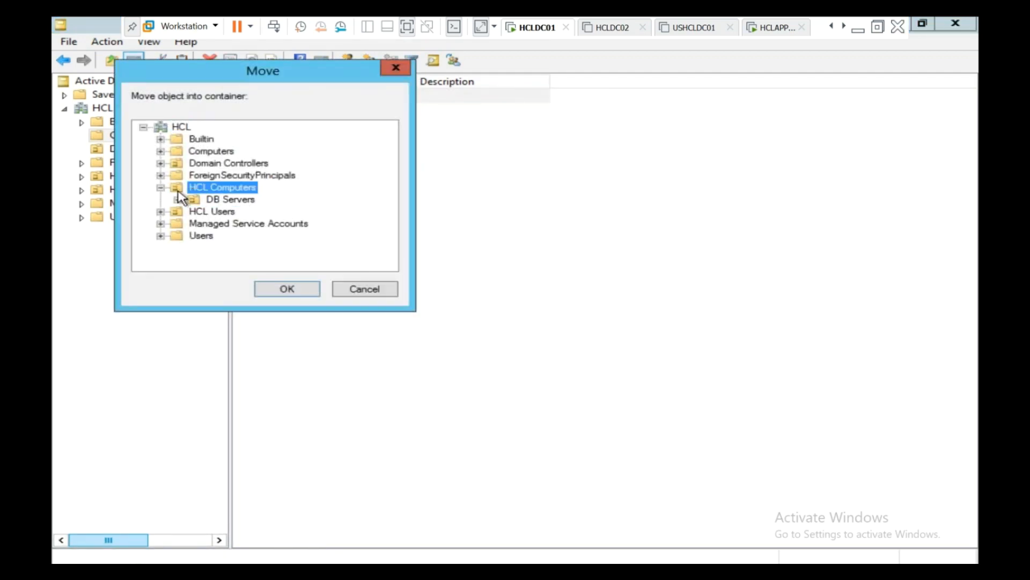
{"action": "left_click", "coordinate": [199, 201]}
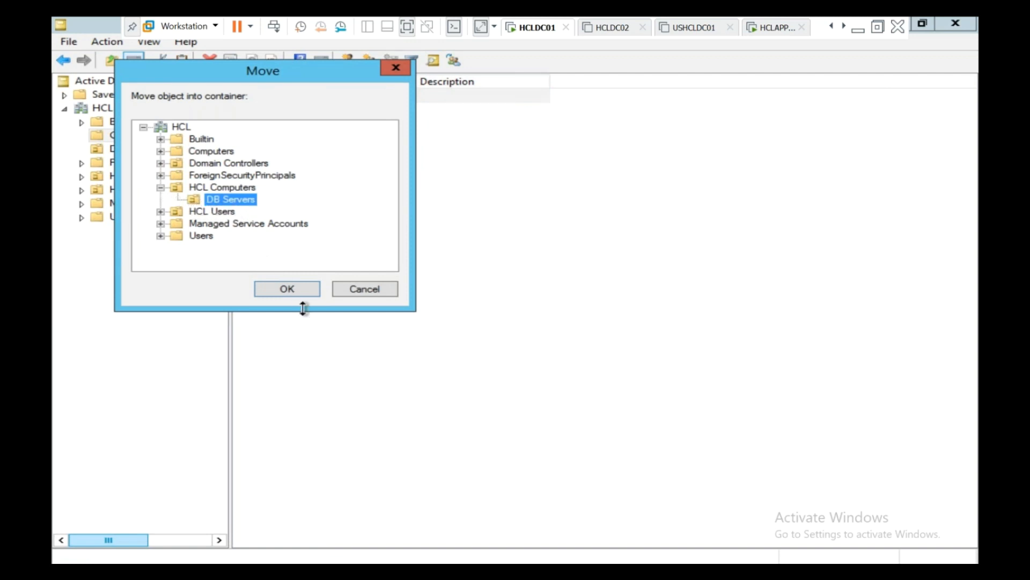
{"action": "left_click", "coordinate": [295, 289]}
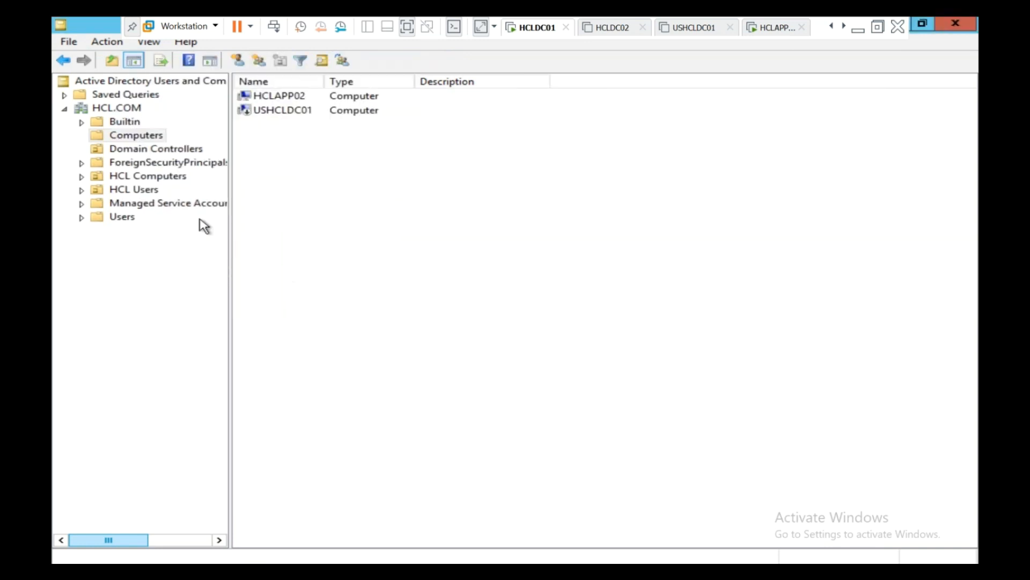
Step: Confirm HCLAPP01 now appears in DB Servers, then return to Group Policy Management
{"action": "left_click", "coordinate": [83, 176]}
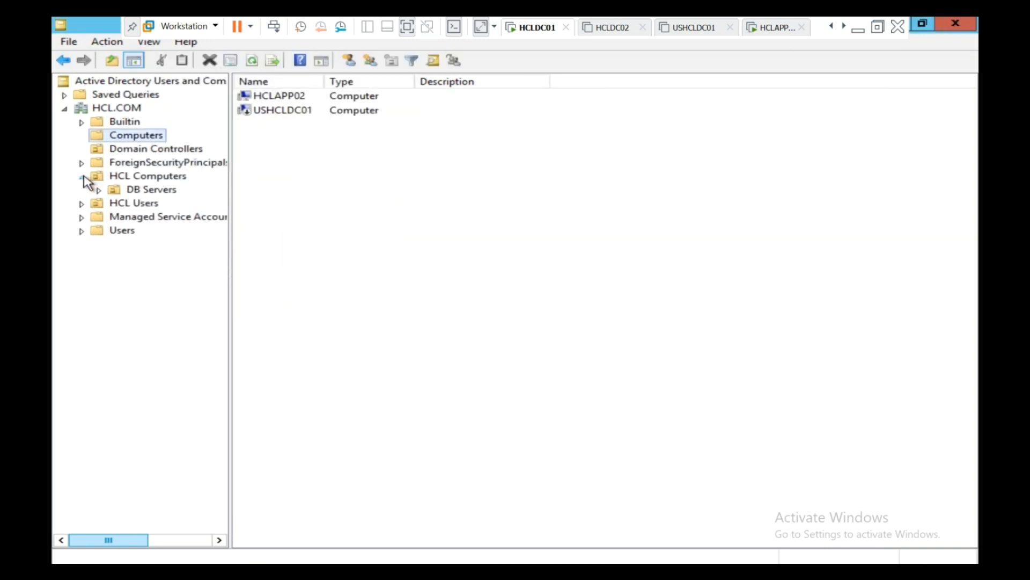
{"action": "left_click", "coordinate": [114, 191]}
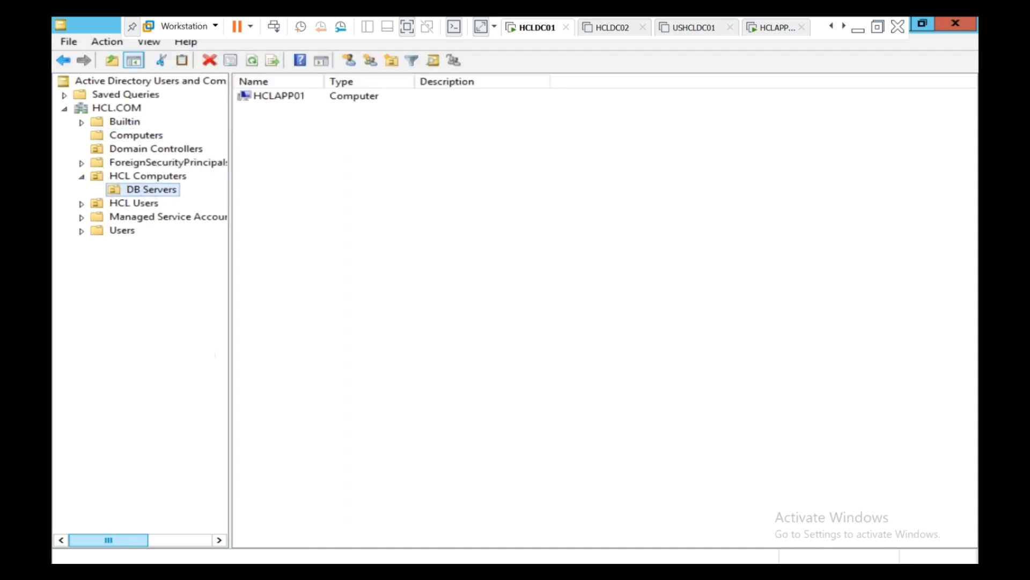
{"action": "left_click", "coordinate": [563, 571]}
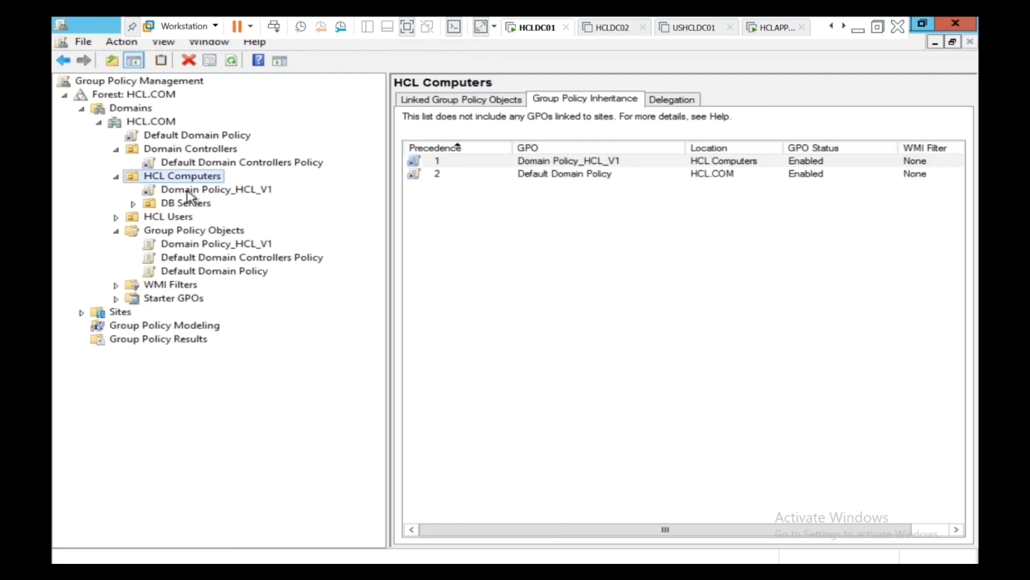
Step: Check DB Servers' inheritance tab lists Domain Policy_HCL_V1 and Default Domain Policy, then go to HCLAPP02
{"action": "left_click", "coordinate": [133, 204]}
{"action": "left_click", "coordinate": [154, 203]}
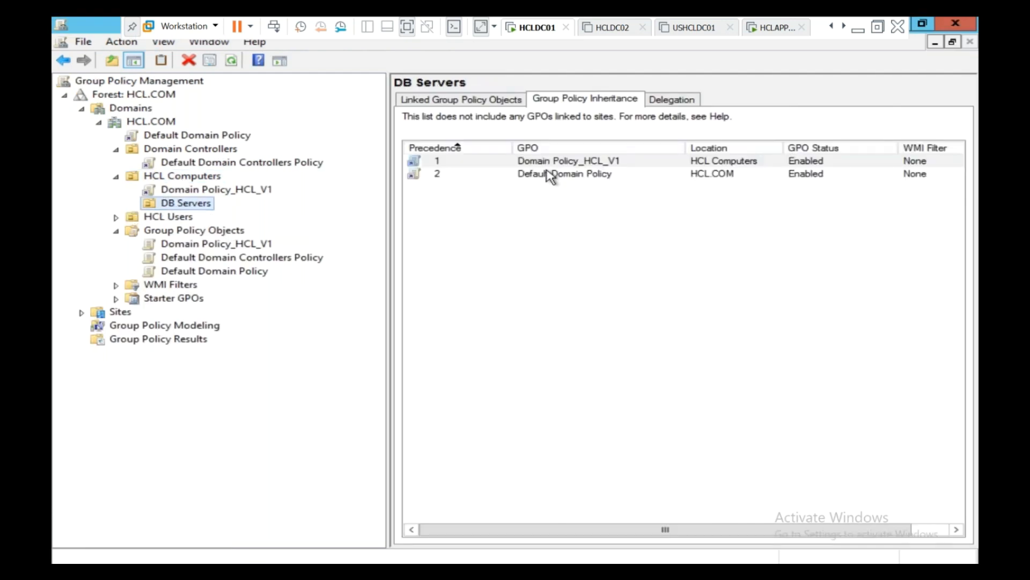
{"action": "left_click", "coordinate": [117, 176]}
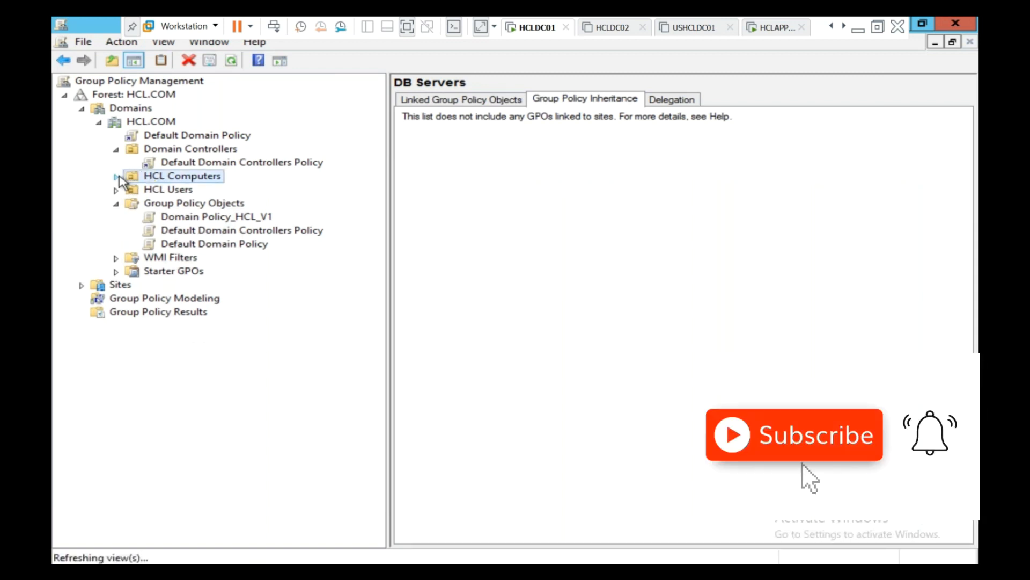
{"action": "left_click", "coordinate": [115, 177]}
{"action": "left_click", "coordinate": [158, 204]}
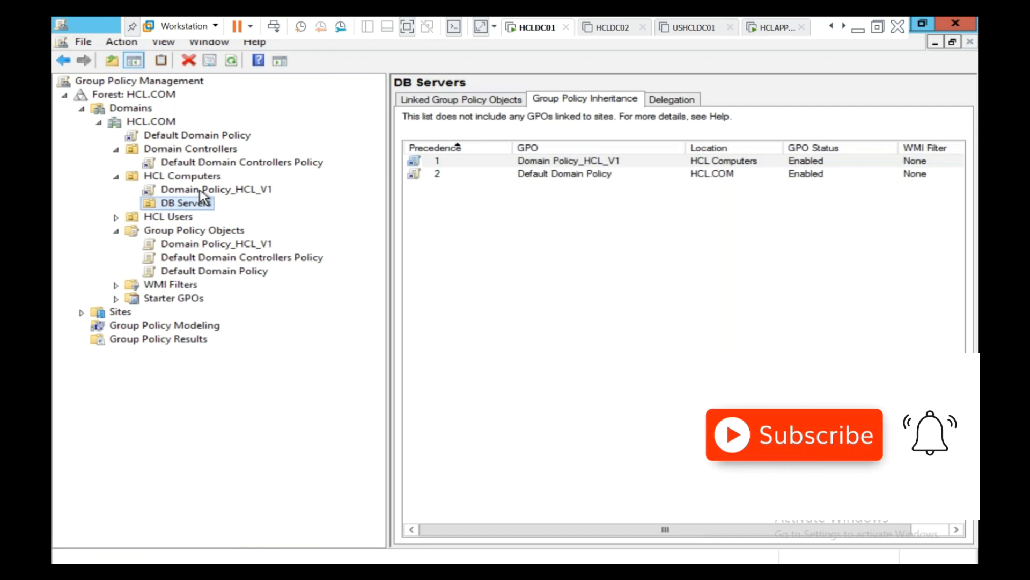
{"action": "key", "text": "F2"}
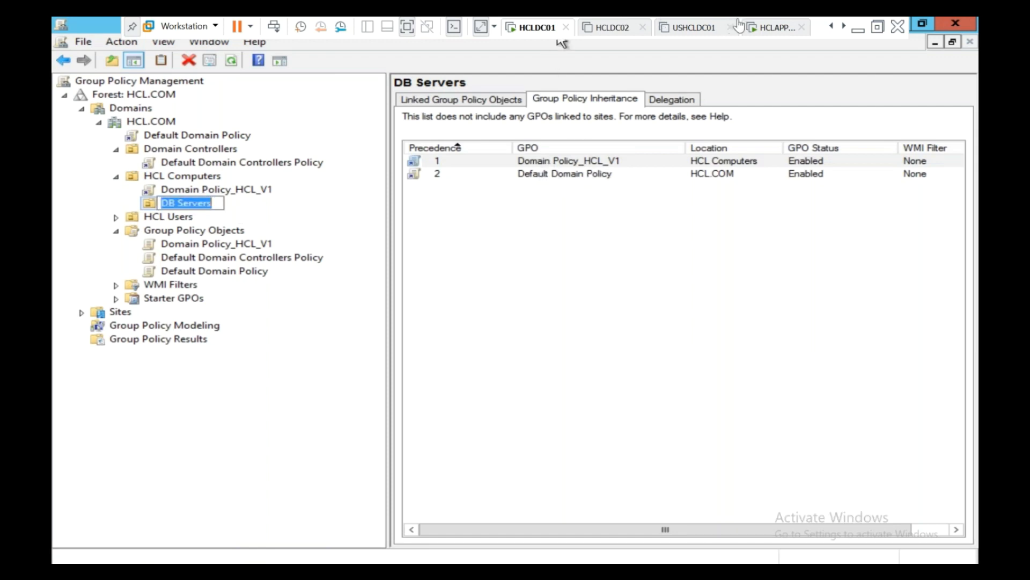
{"action": "left_click", "coordinate": [768, 28]}
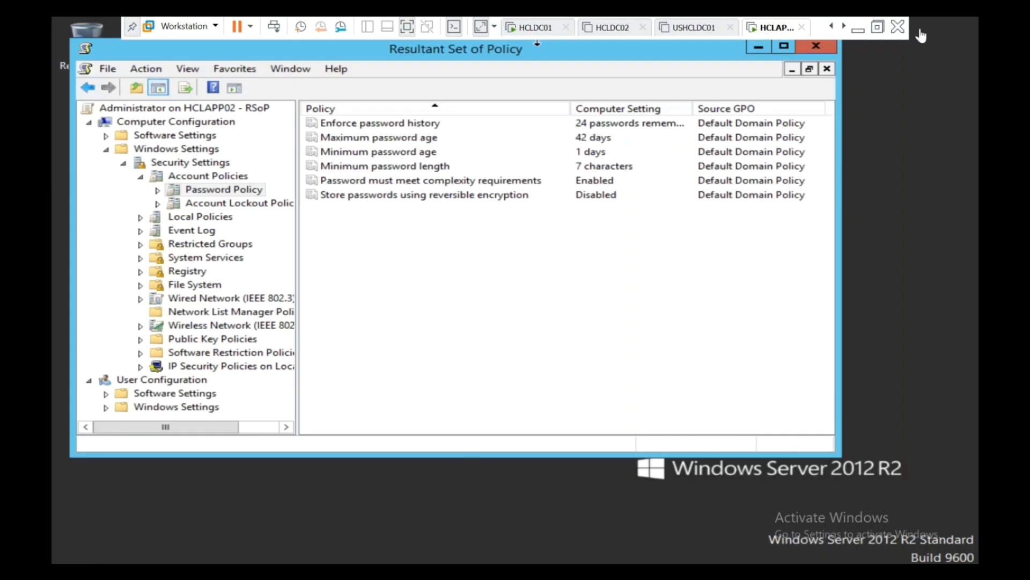
Step: Run gpupdate /force from the Run box on HCLAPP02
{"action": "right_click", "coordinate": [78, 563]}
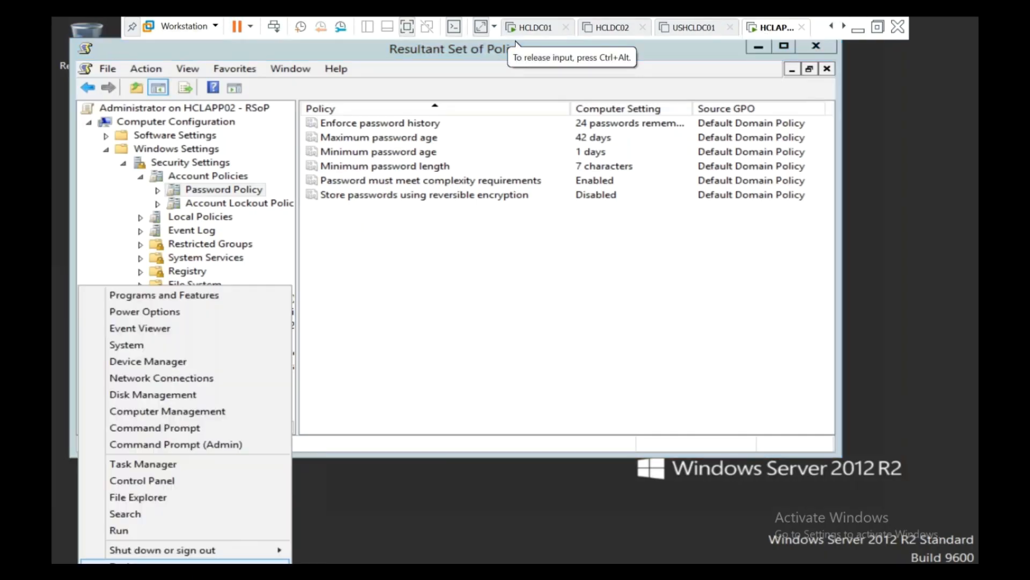
{"action": "left_click", "coordinate": [115, 532]}
{"action": "type", "text": "gpupdate /force"}
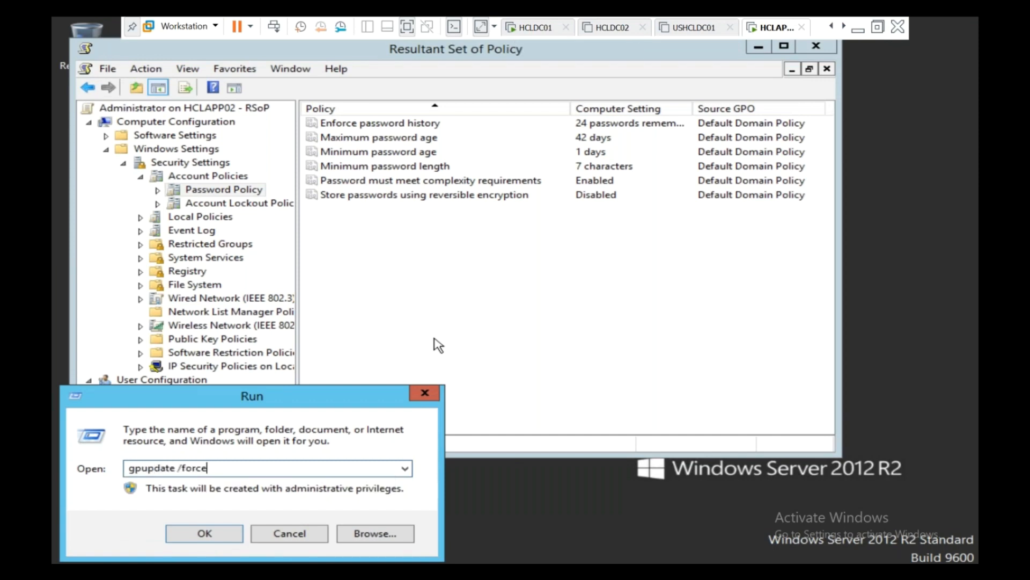
{"action": "key", "text": "Return"}
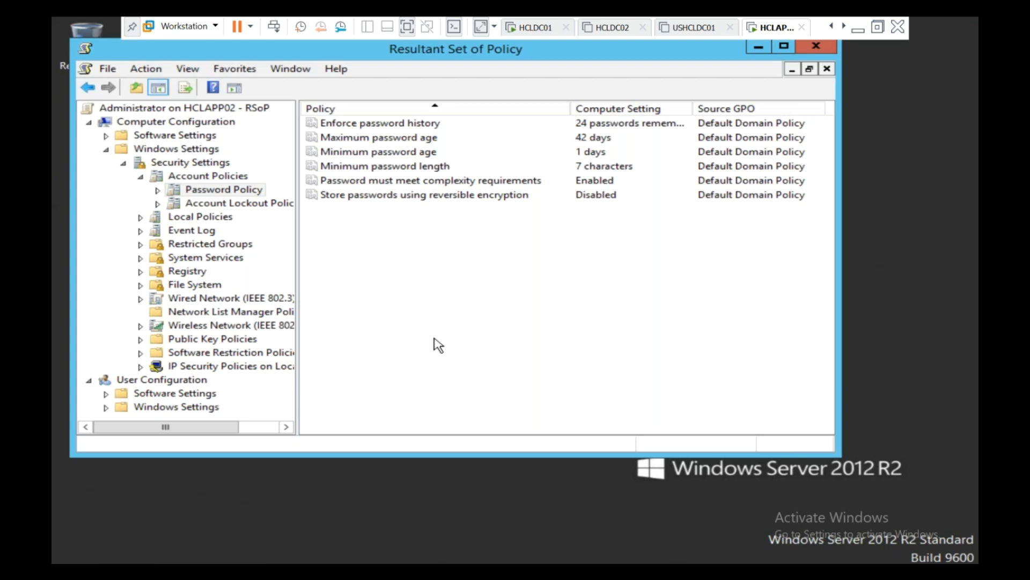
{"action": "left_click", "coordinate": [632, 279]}
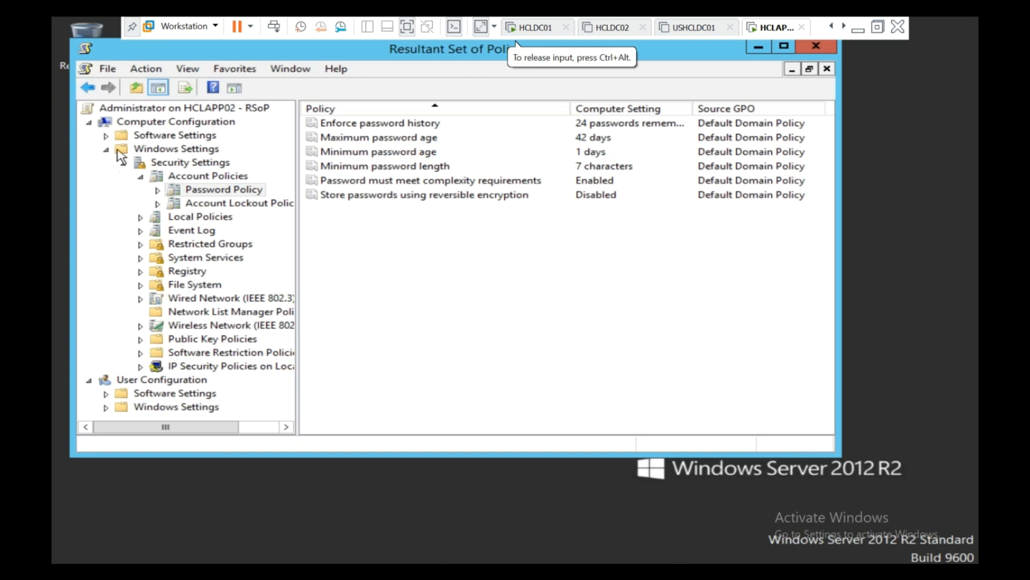
Step: Refresh the query on the 'Administrator on HCLAPP02 - RSoP' root node
{"action": "right_click", "coordinate": [137, 110]}
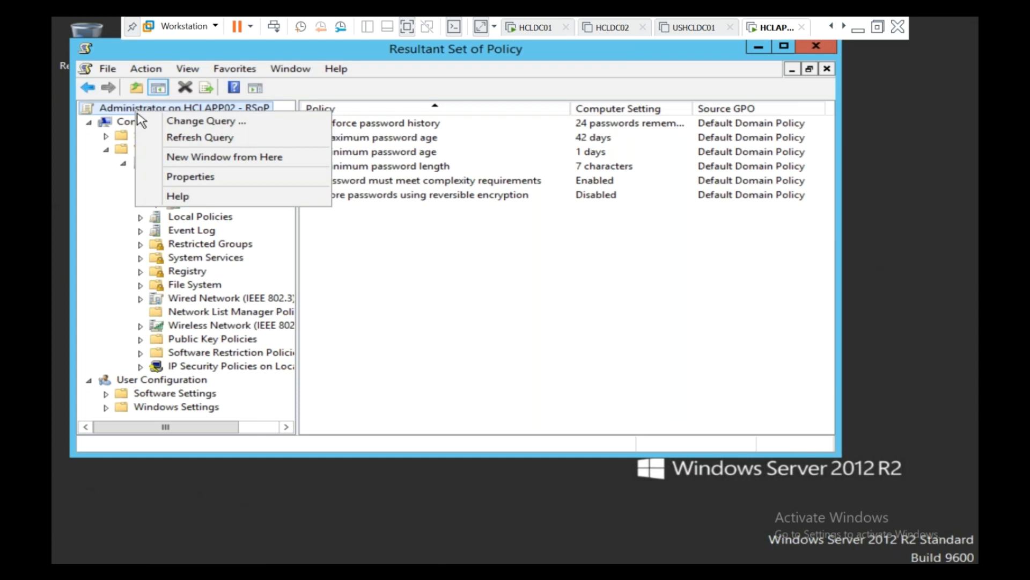
{"action": "left_click", "coordinate": [168, 138]}
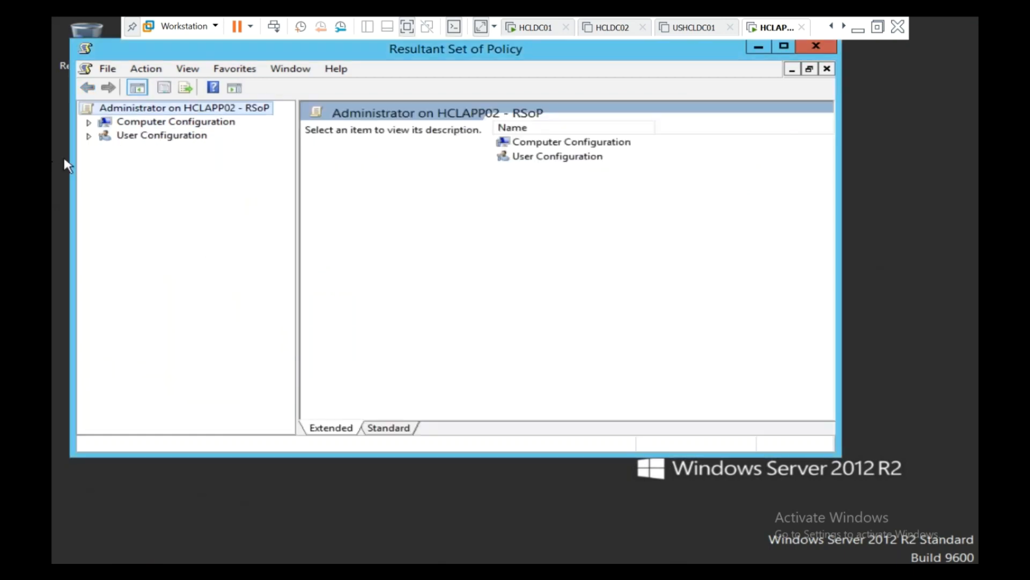
Step: Expand to Security Settings and review the Password Policy and Account Lockout Policy results
{"action": "left_click", "coordinate": [88, 123]}
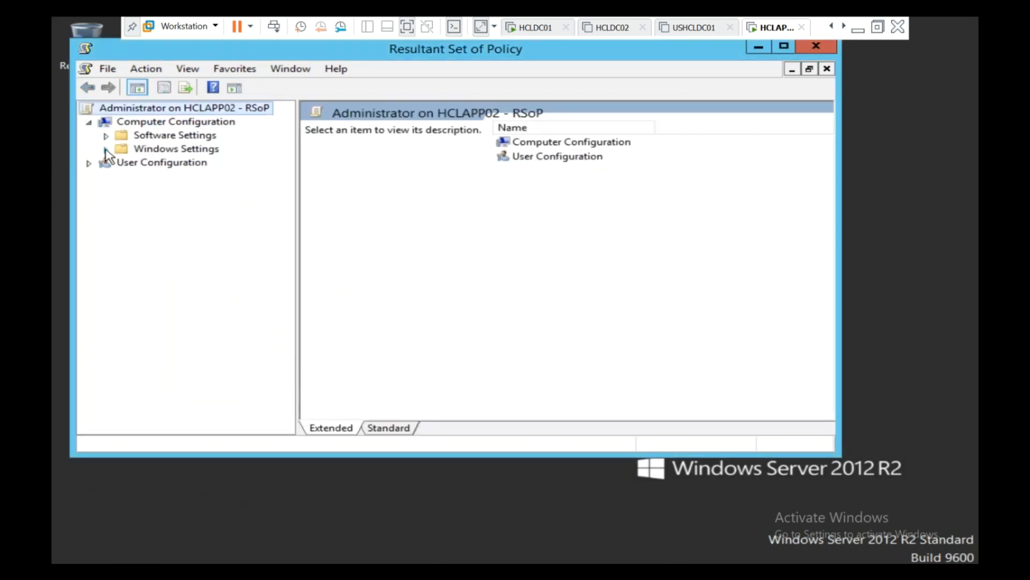
{"action": "left_click", "coordinate": [106, 150]}
{"action": "left_click", "coordinate": [123, 163]}
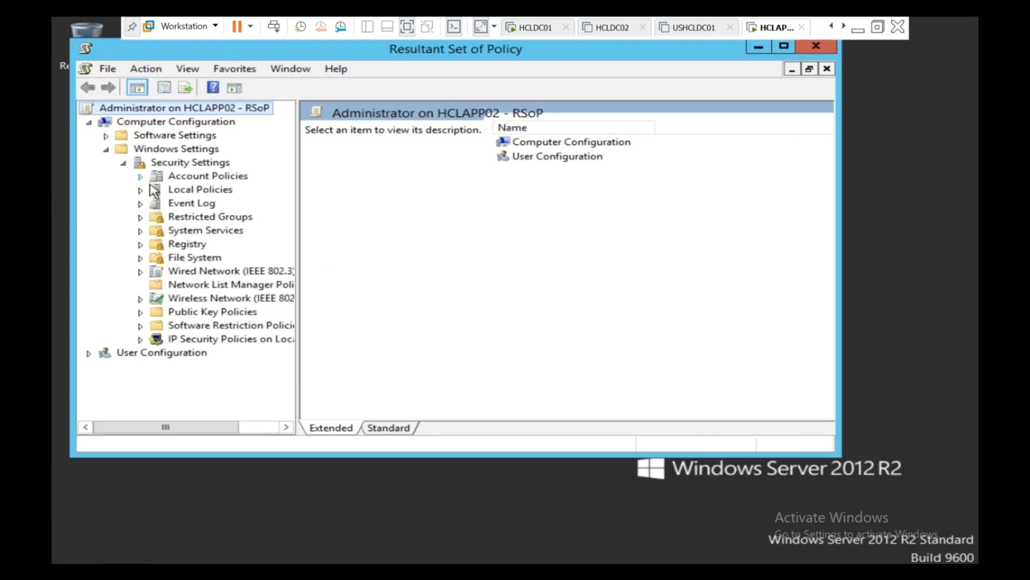
{"action": "left_click", "coordinate": [140, 178]}
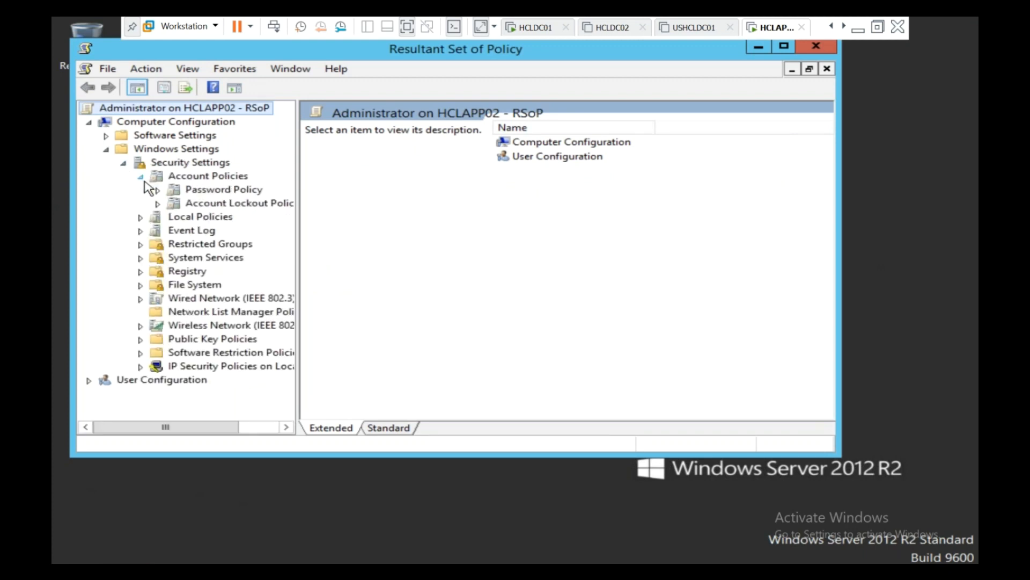
{"action": "left_click", "coordinate": [209, 191]}
{"action": "left_click", "coordinate": [202, 207]}
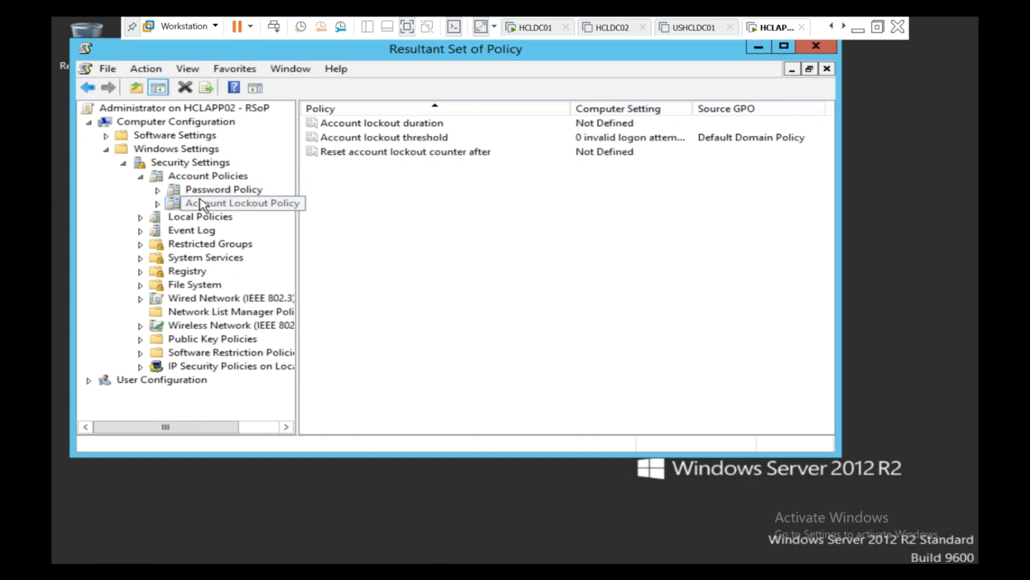
{"action": "left_click", "coordinate": [202, 177]}
Step: Under Local Policies, view Audit Policy, User Rights Assignment, then browse the Security Options list
{"action": "left_click", "coordinate": [141, 218]}
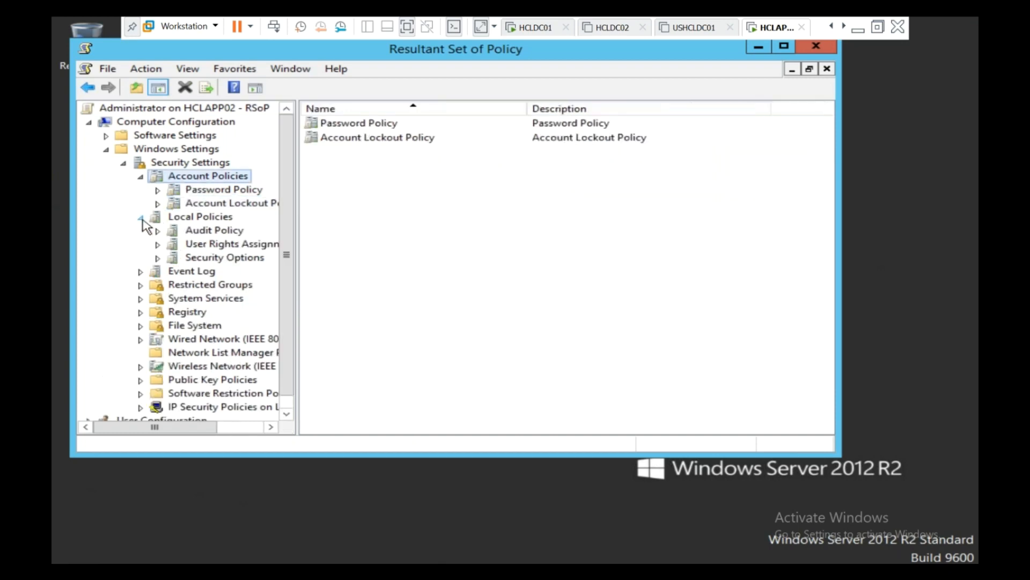
{"action": "left_click", "coordinate": [207, 231]}
{"action": "left_click", "coordinate": [230, 247]}
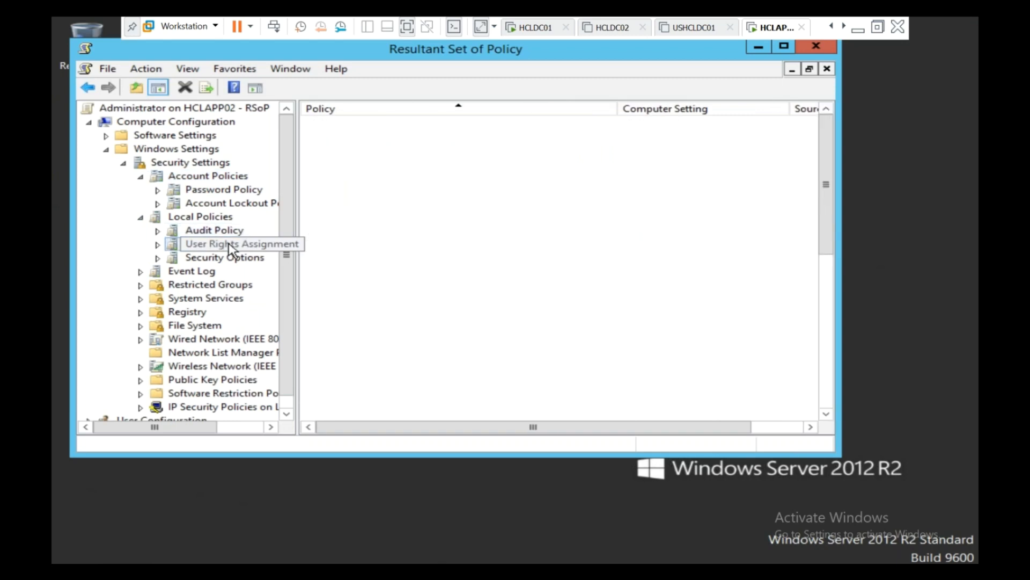
{"action": "left_click", "coordinate": [222, 258]}
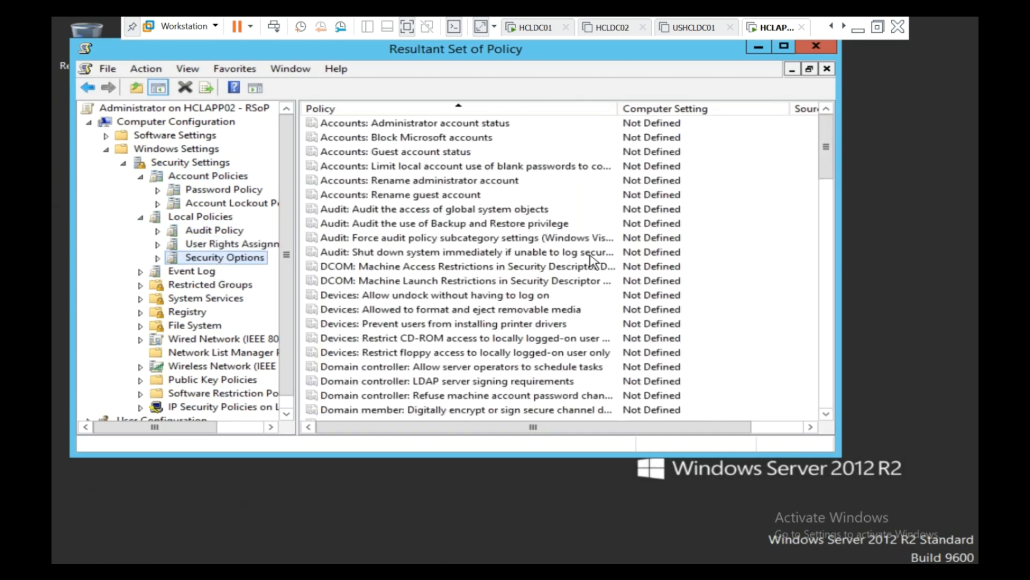
{"action": "left_click", "coordinate": [590, 253]}
{"action": "scroll", "coordinate": [585, 258], "scroll_direction": "down", "scroll_amount": 13}
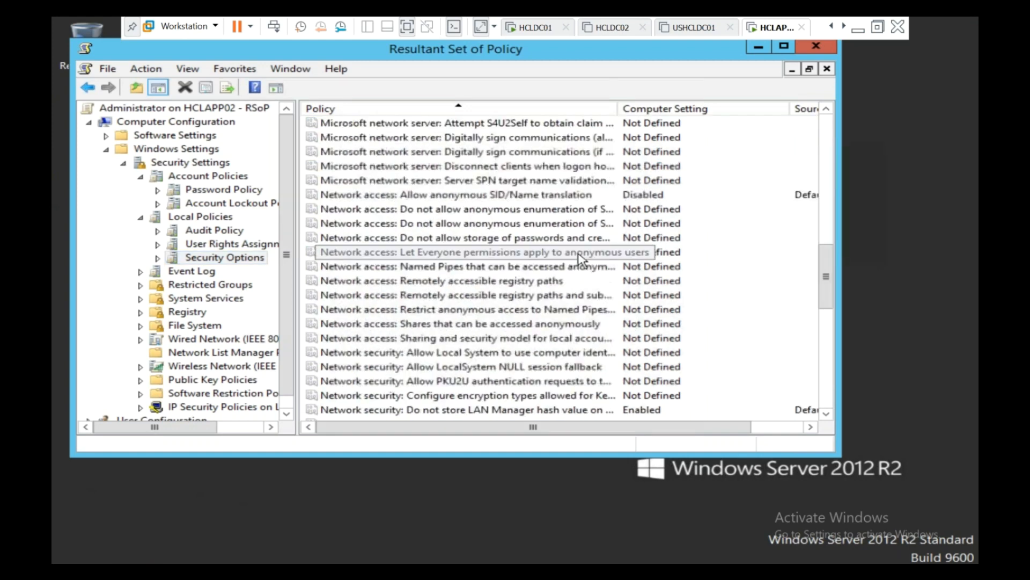
{"action": "scroll", "coordinate": [578, 258], "scroll_direction": "up", "scroll_amount": 1}
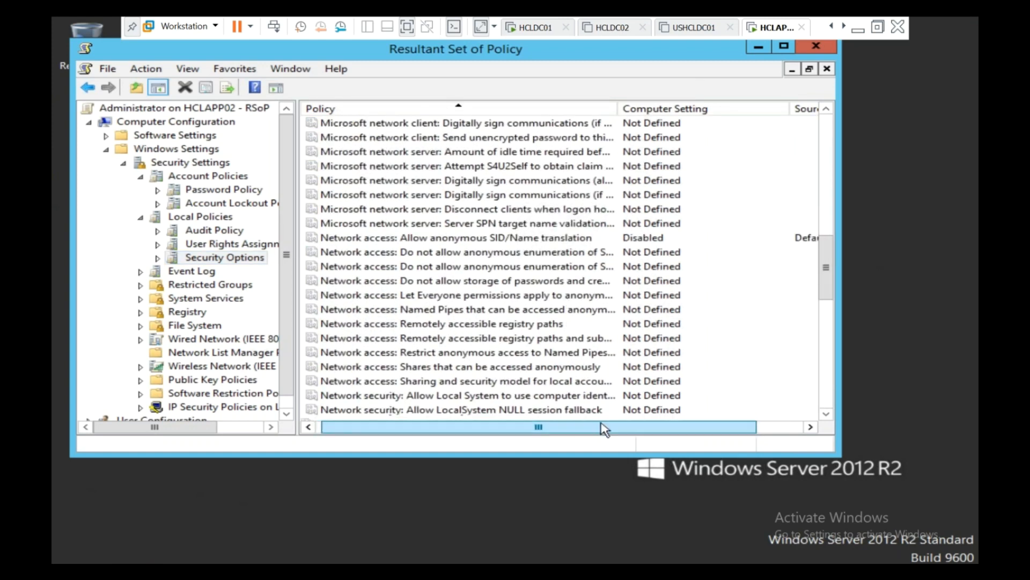
Step: Widen the Computer Setting and Source GPO columns, then exit full-screen view
{"action": "left_click_drag", "start_coordinate": [605, 428], "coordinate": [652, 428]}
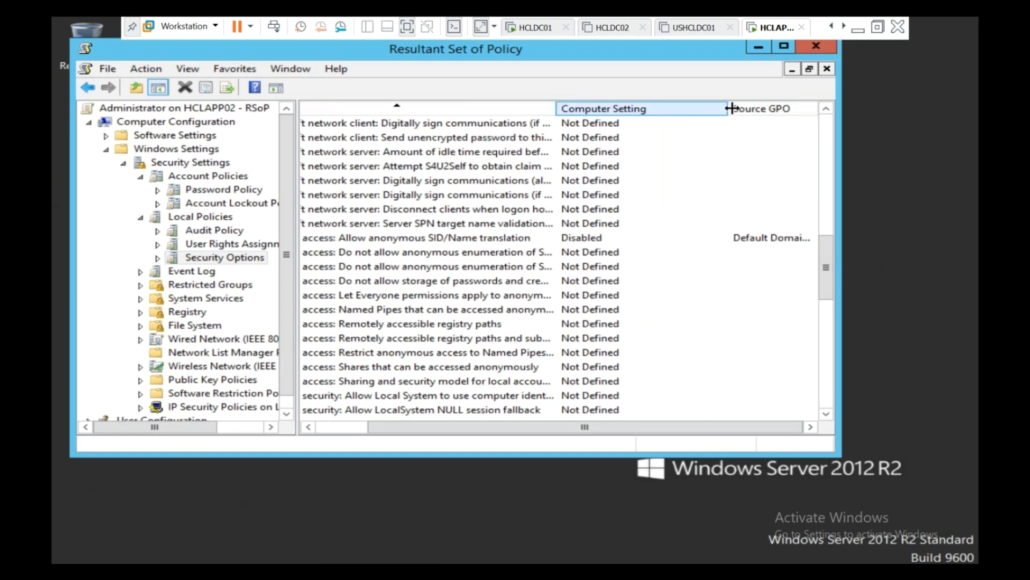
{"action": "left_click_drag", "start_coordinate": [700, 106], "coordinate": [652, 106]}
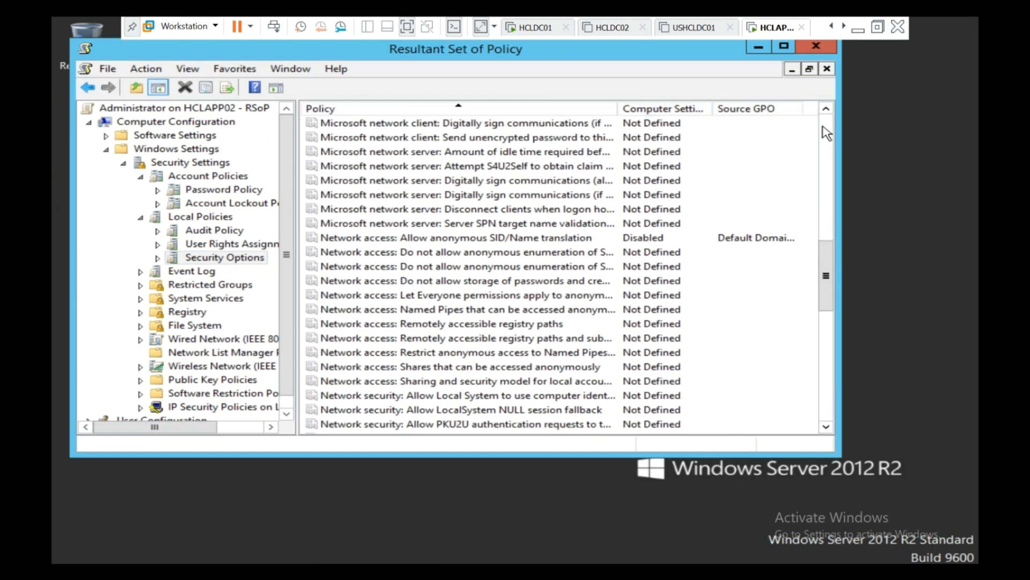
{"action": "left_click_drag", "start_coordinate": [806, 109], "coordinate": [817, 109]}
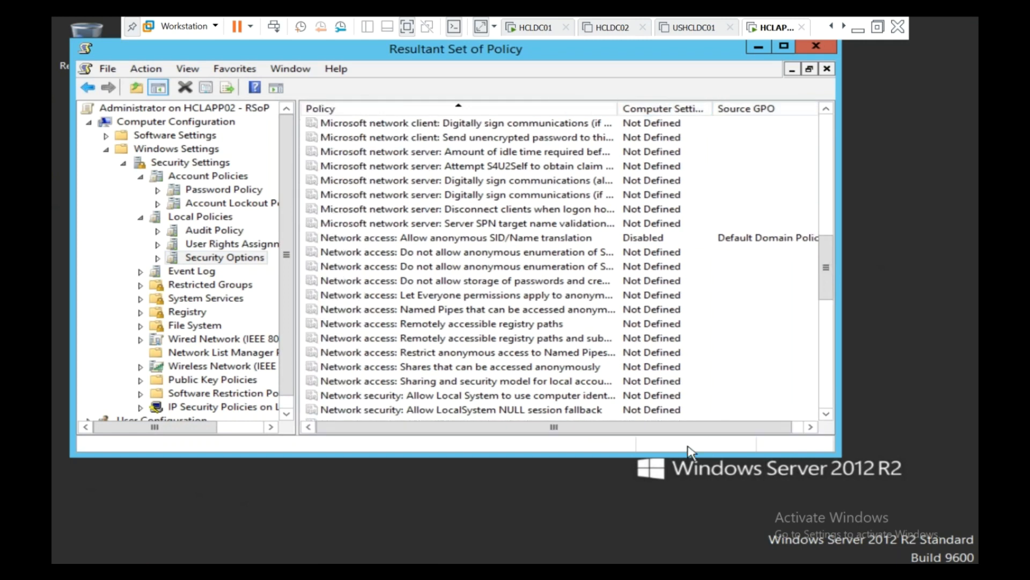
{"action": "left_click_drag", "start_coordinate": [692, 430], "coordinate": [704, 429]}
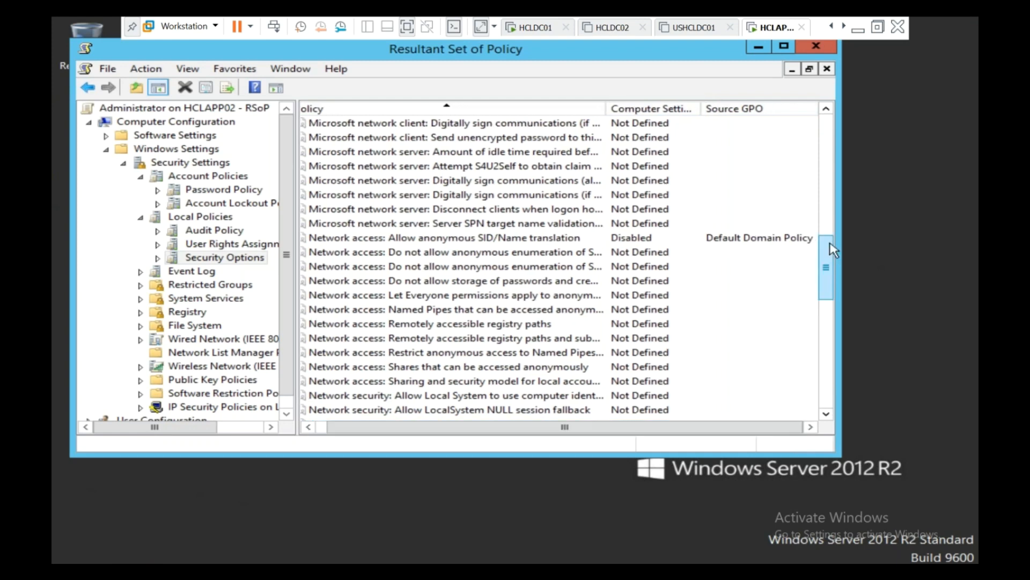
{"action": "left_click_drag", "start_coordinate": [825, 267], "coordinate": [834, 292]}
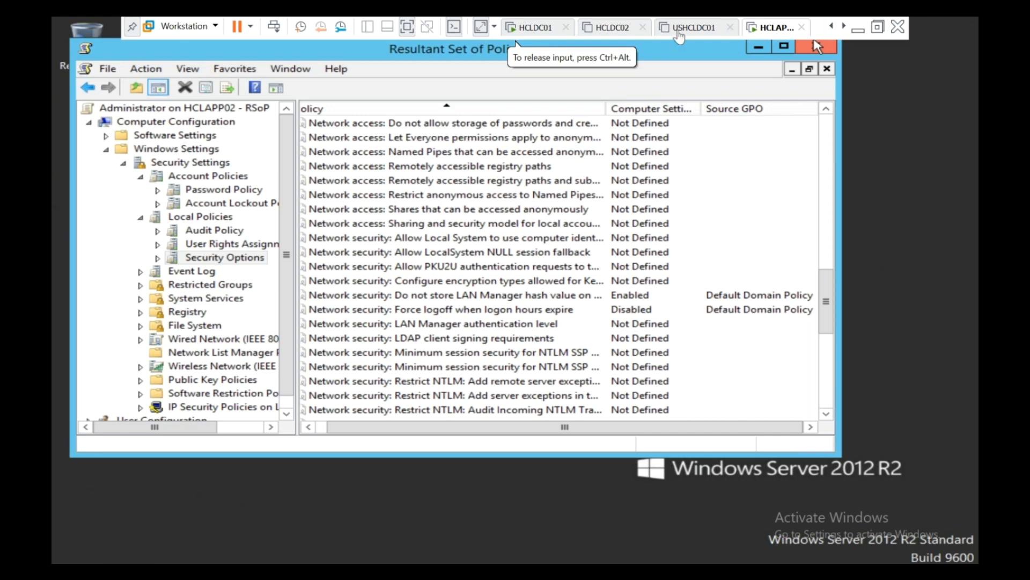
{"action": "left_click", "coordinate": [878, 27]}
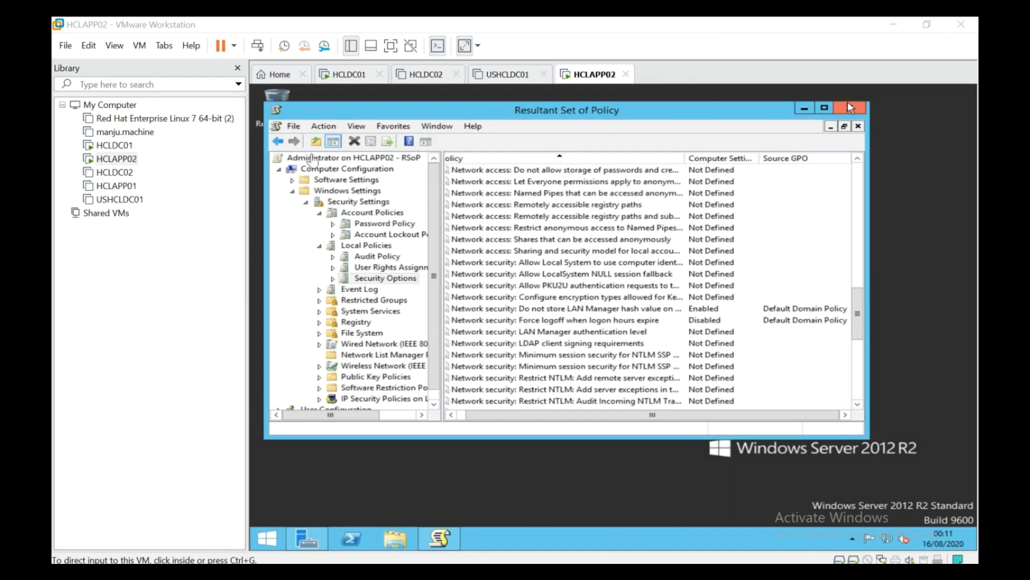
Step: Run gpupdate /force again, then close the RSoP console, saving its console settings
{"action": "right_click", "coordinate": [269, 540]}
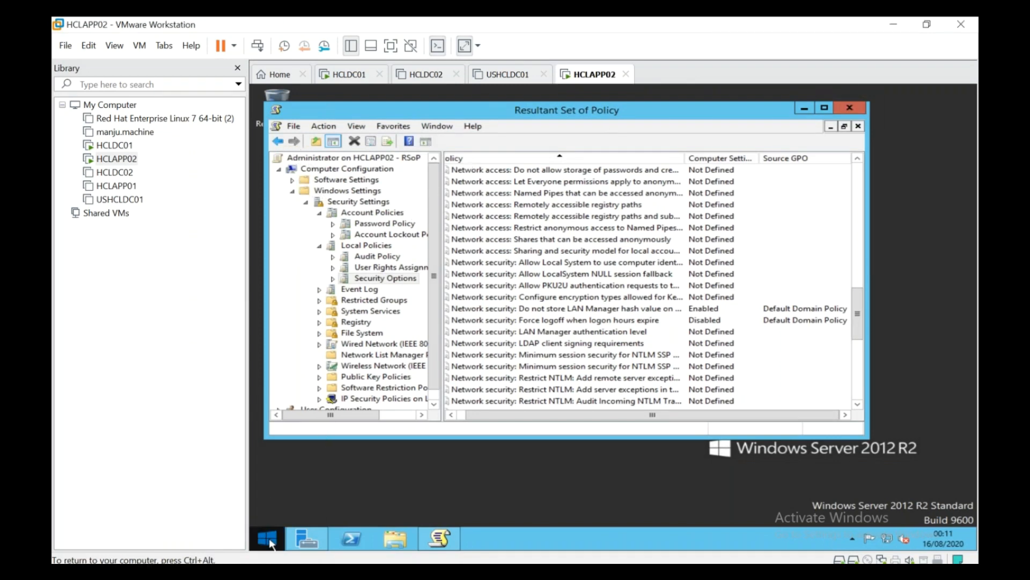
{"action": "left_click", "coordinate": [292, 506]}
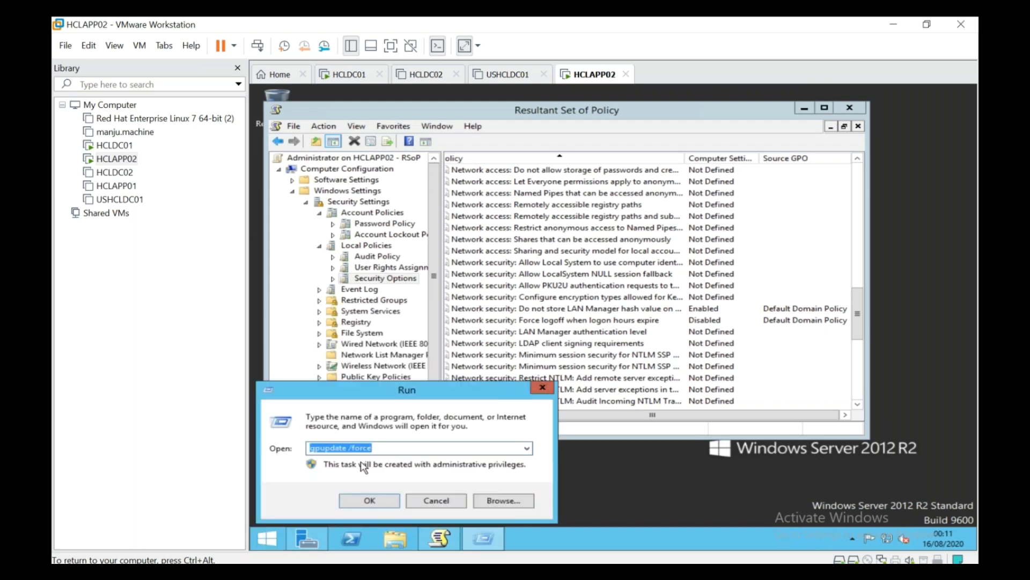
{"action": "left_click", "coordinate": [369, 500]}
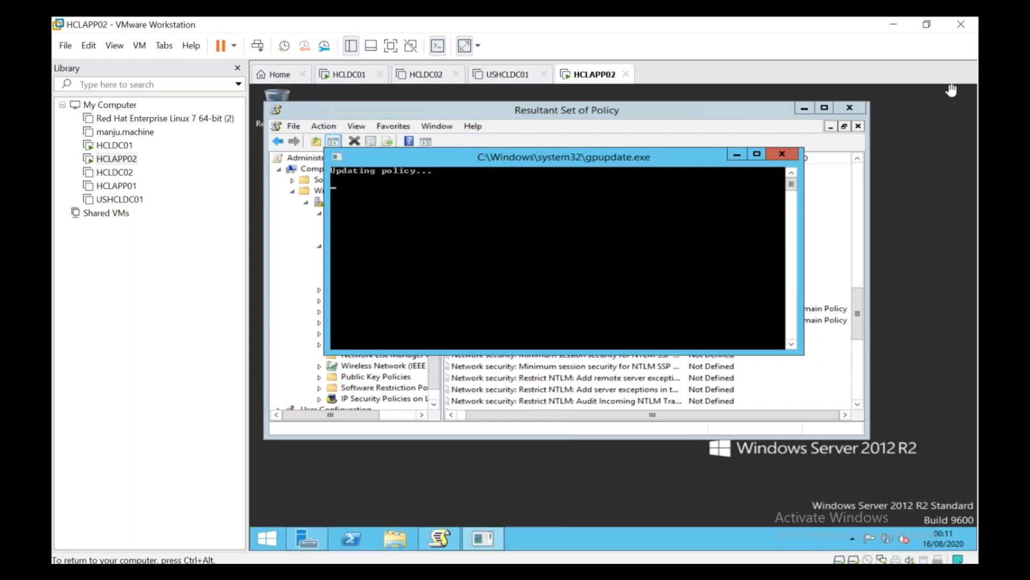
{"action": "left_click", "coordinate": [849, 108]}
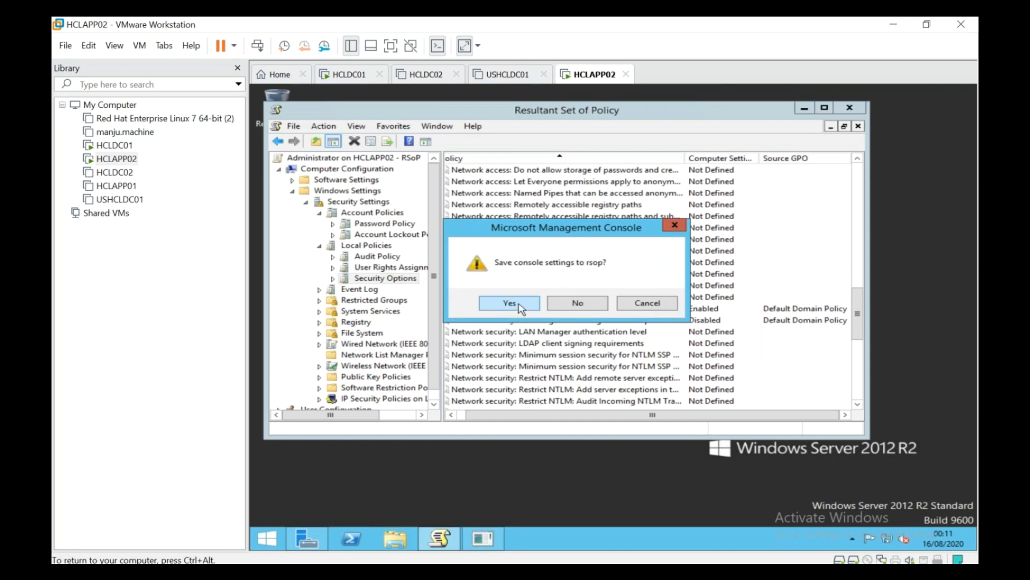
{"action": "left_click", "coordinate": [559, 305]}
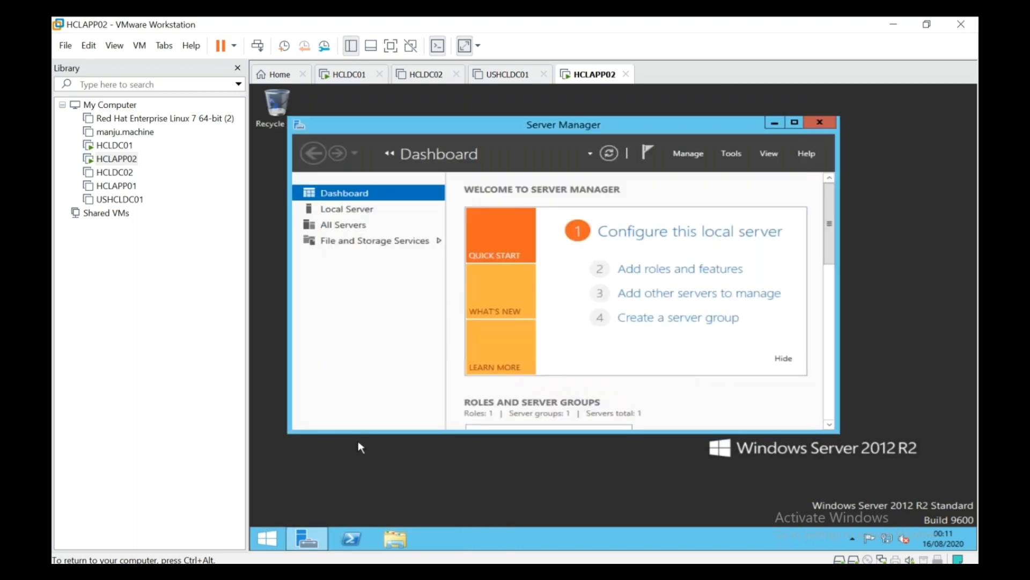
Step: Launch rsop.msc from the Run dialog to regenerate HCLAPP02's policy report
{"action": "right_click", "coordinate": [279, 538]}
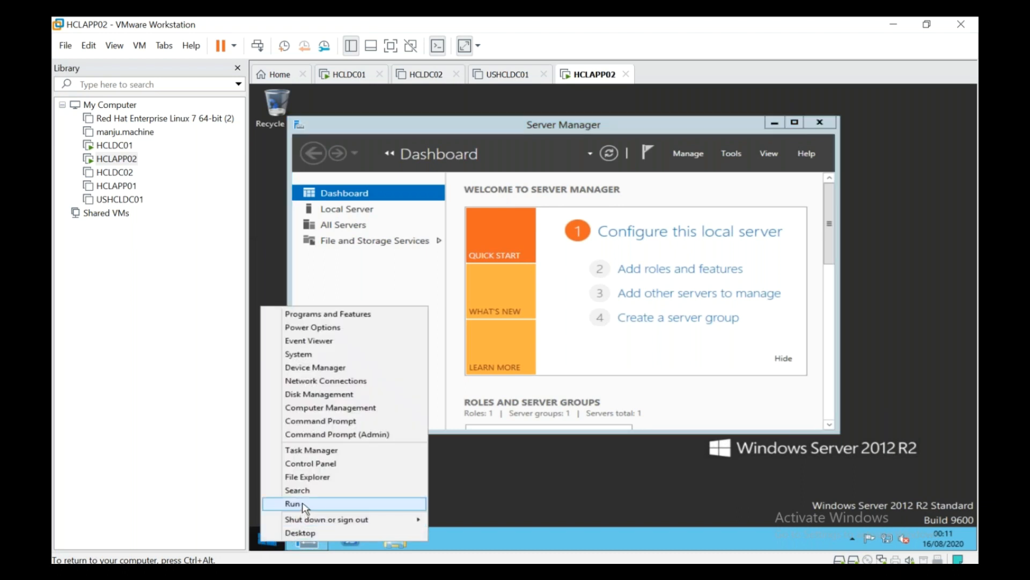
{"action": "left_click", "coordinate": [306, 507]}
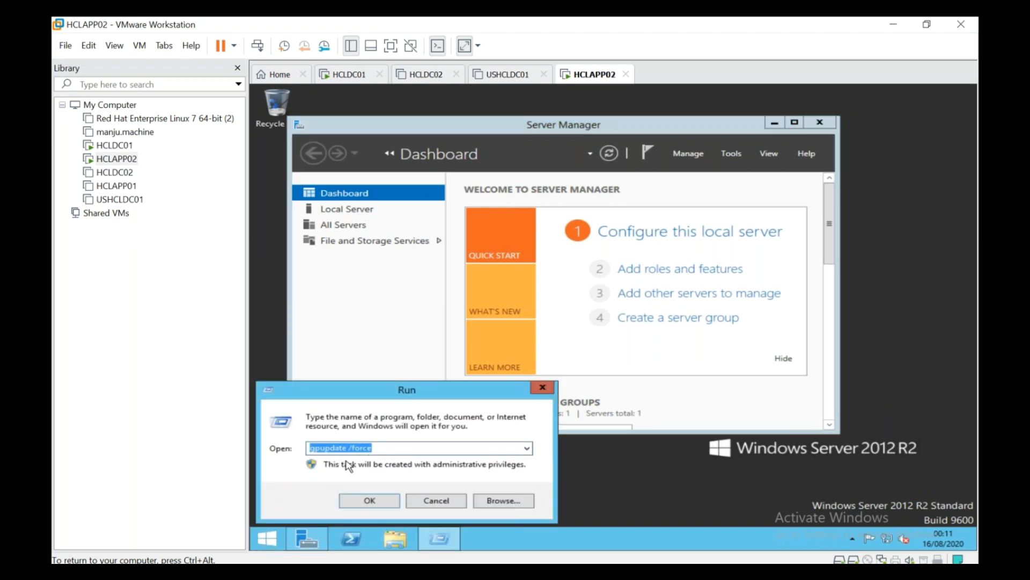
{"action": "type", "text": "r"}
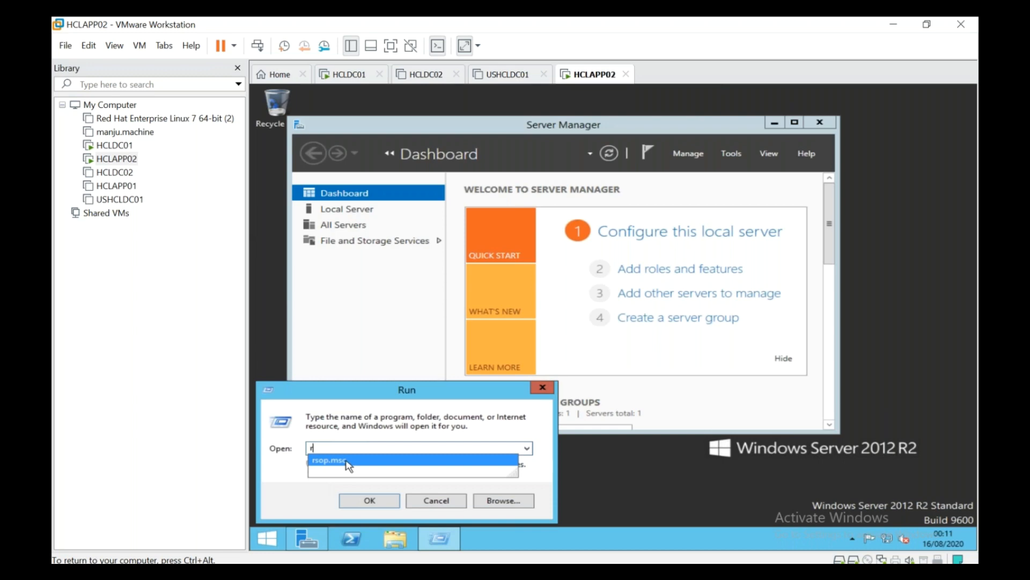
{"action": "key", "text": "Down"}
{"action": "key", "text": "Return"}
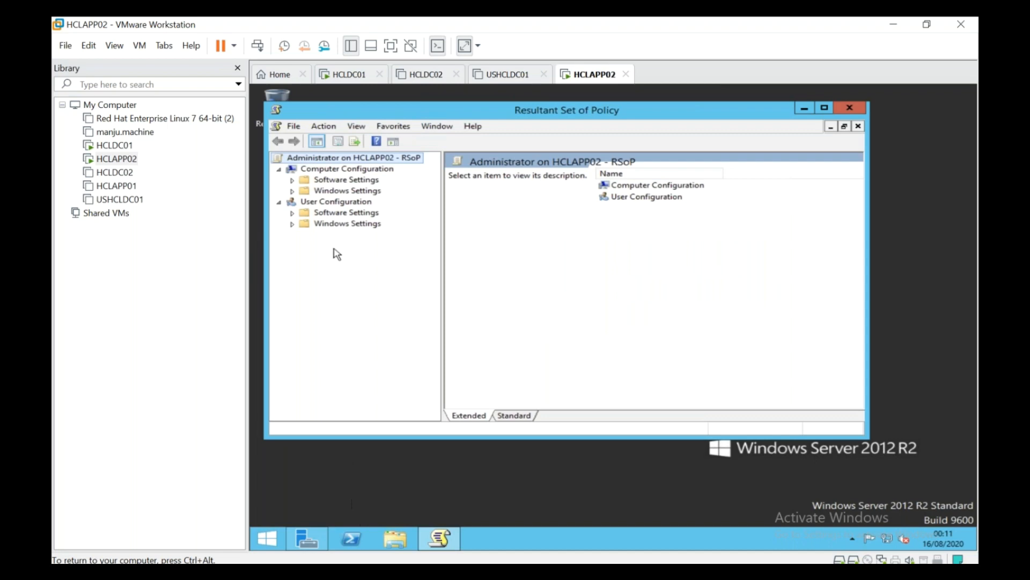
Step: Check Security Options' Interactive logon entries show Do not display last user name as Not Defined, then go to HCLDC02
{"action": "left_click", "coordinate": [292, 191]}
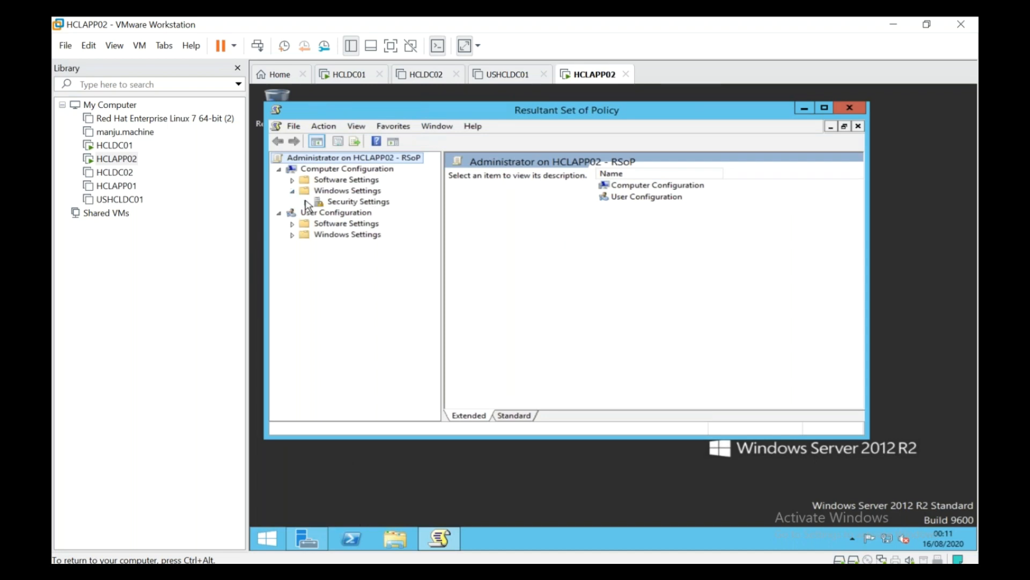
{"action": "left_click", "coordinate": [306, 202]}
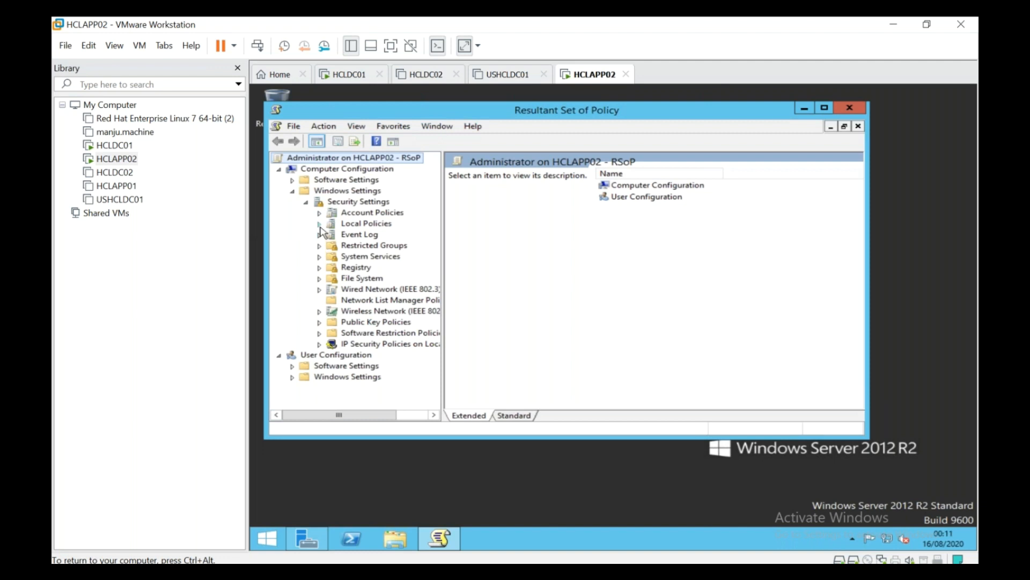
{"action": "left_click", "coordinate": [320, 224]}
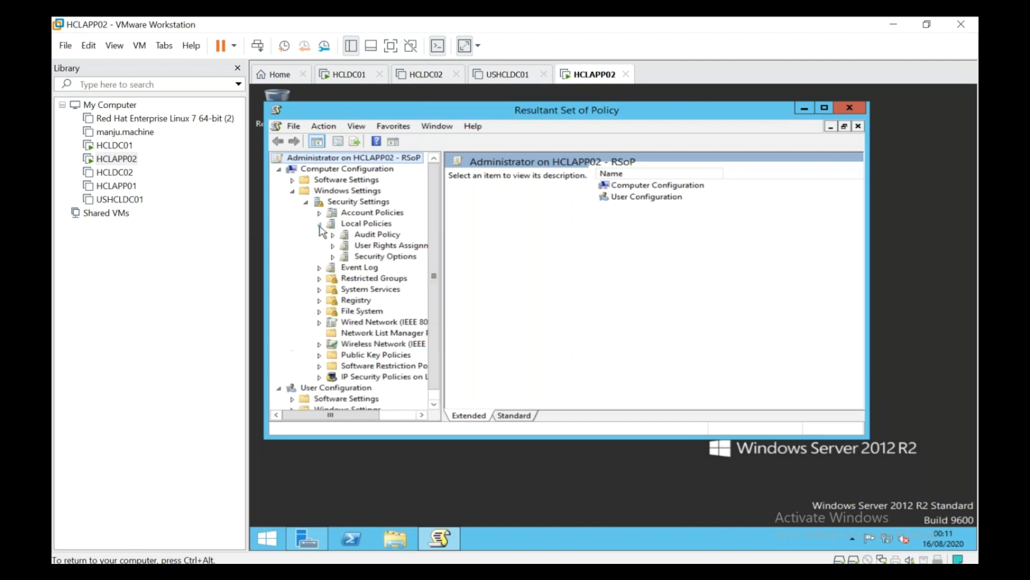
{"action": "left_click", "coordinate": [359, 257]}
{"action": "left_click", "coordinate": [572, 321]}
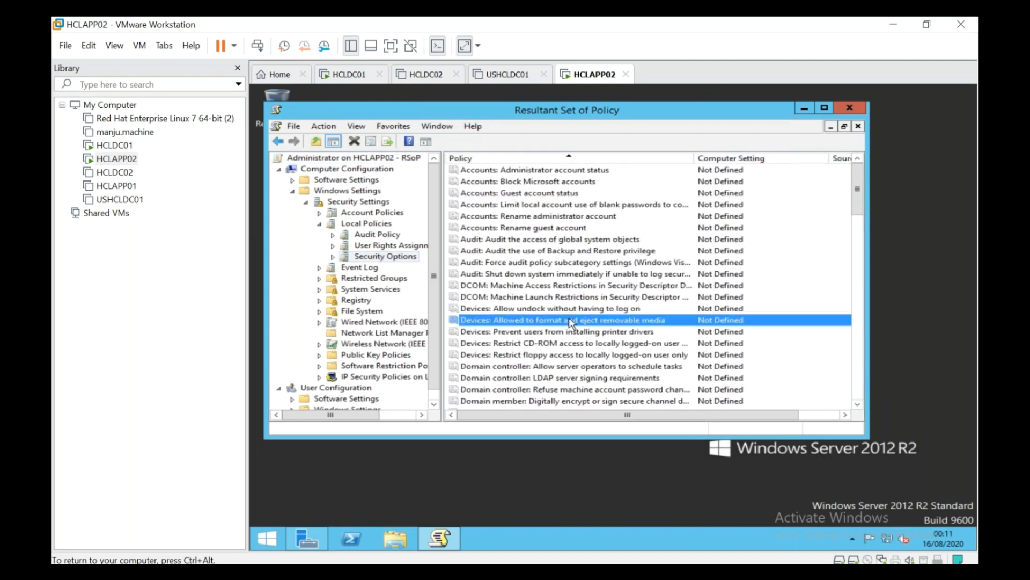
{"action": "scroll", "coordinate": [573, 319], "scroll_direction": "down", "scroll_amount": 4}
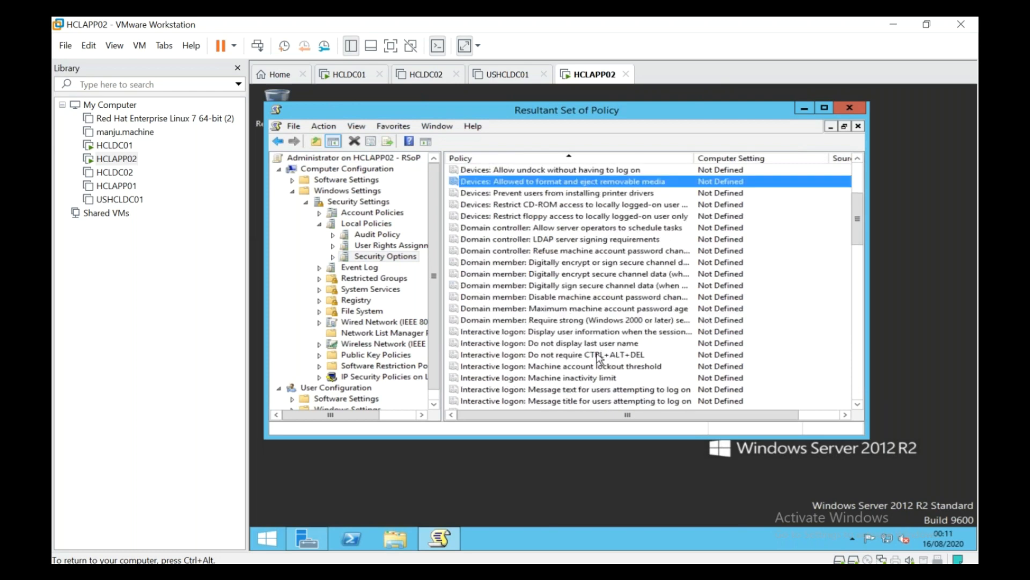
{"action": "left_click", "coordinate": [599, 355]}
{"action": "left_click_drag", "start_coordinate": [600, 416], "coordinate": [574, 391]}
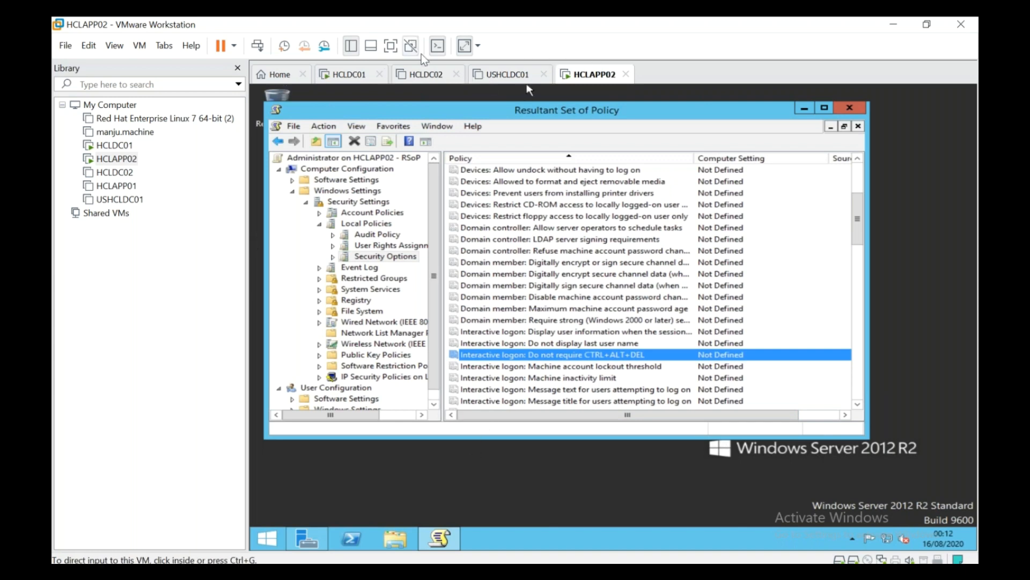
{"action": "left_click", "coordinate": [437, 80]}
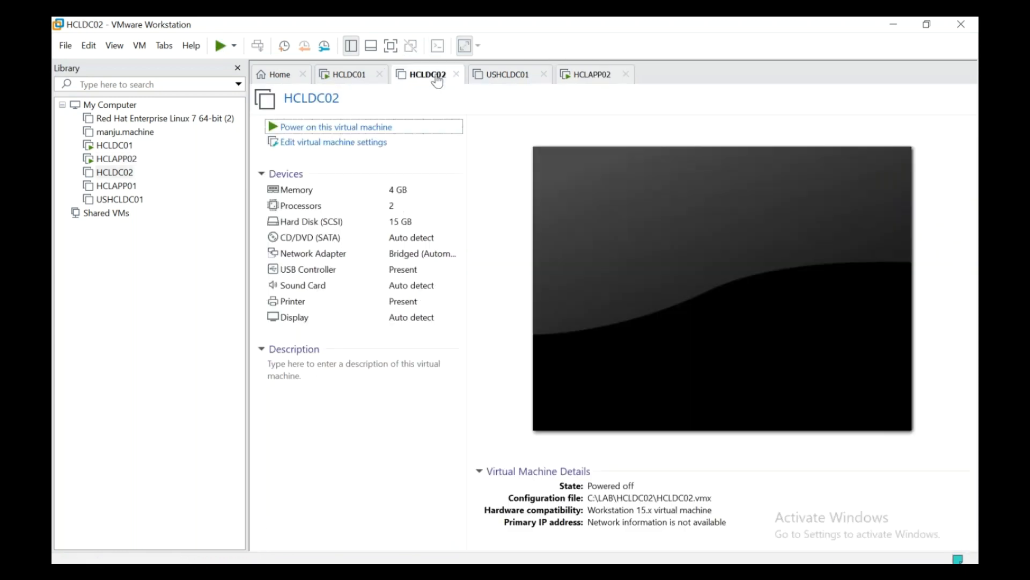
Step: Return to HCLDC01 and commit the DB Servers name
{"action": "left_click", "coordinate": [370, 80]}
{"action": "left_click", "coordinate": [590, 313]}
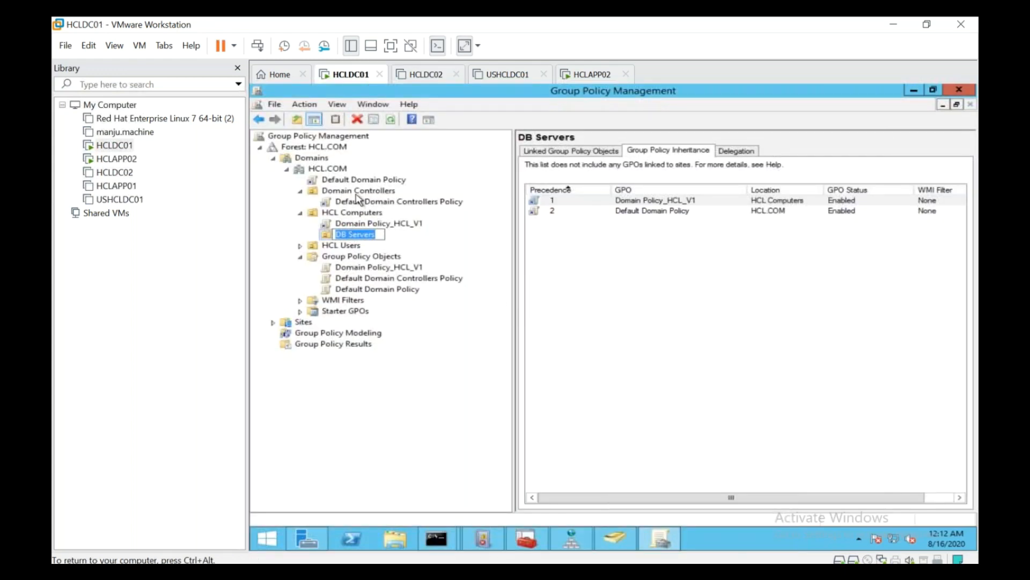
{"action": "key", "text": "Return"}
Step: Review HCL Computers' inherited GPOs and select its Domain Policy_HCL_V1 link
{"action": "left_click", "coordinate": [358, 215]}
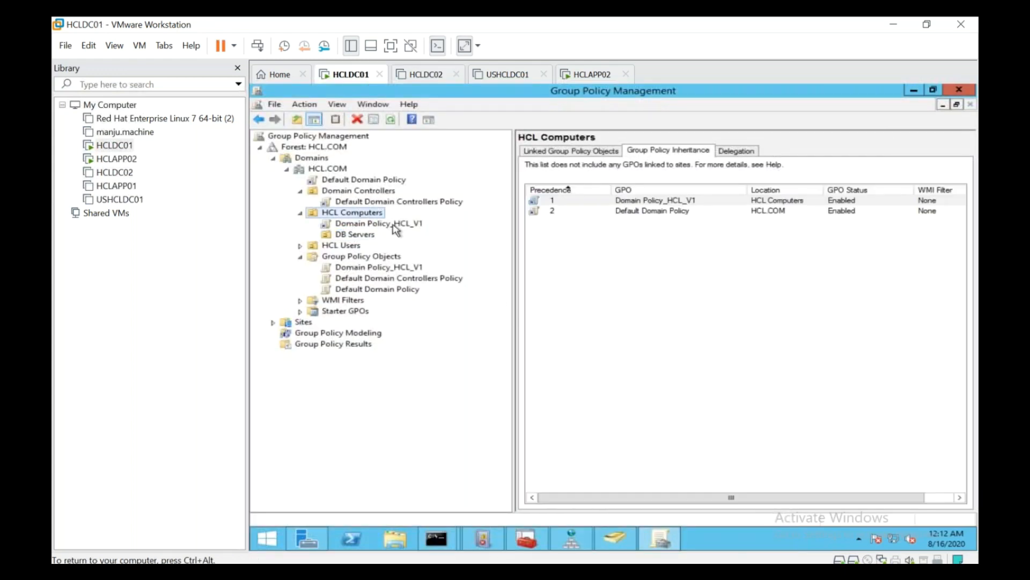
{"action": "left_click", "coordinate": [675, 202]}
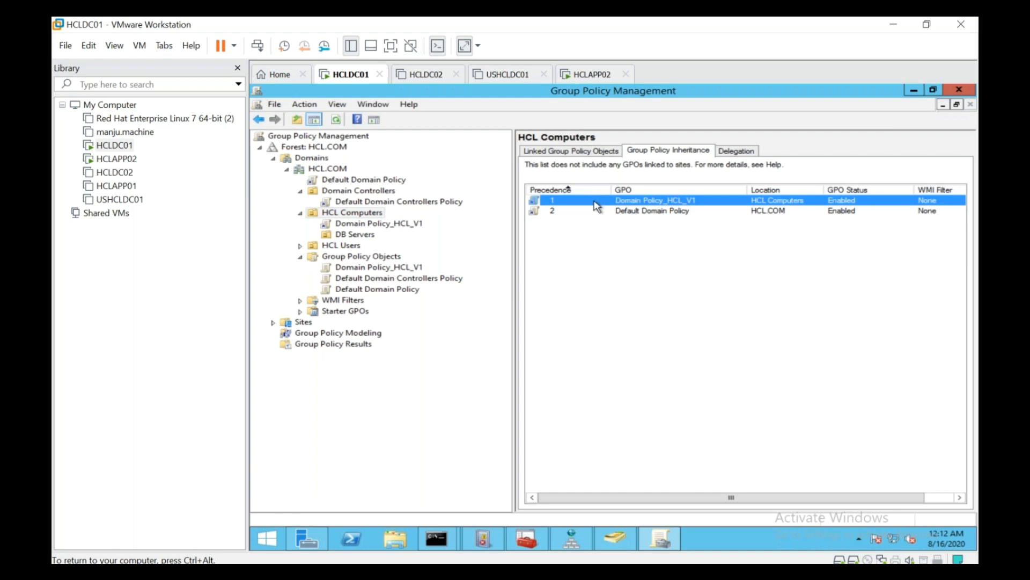
{"action": "left_click_drag", "start_coordinate": [605, 502], "coordinate": [724, 496]}
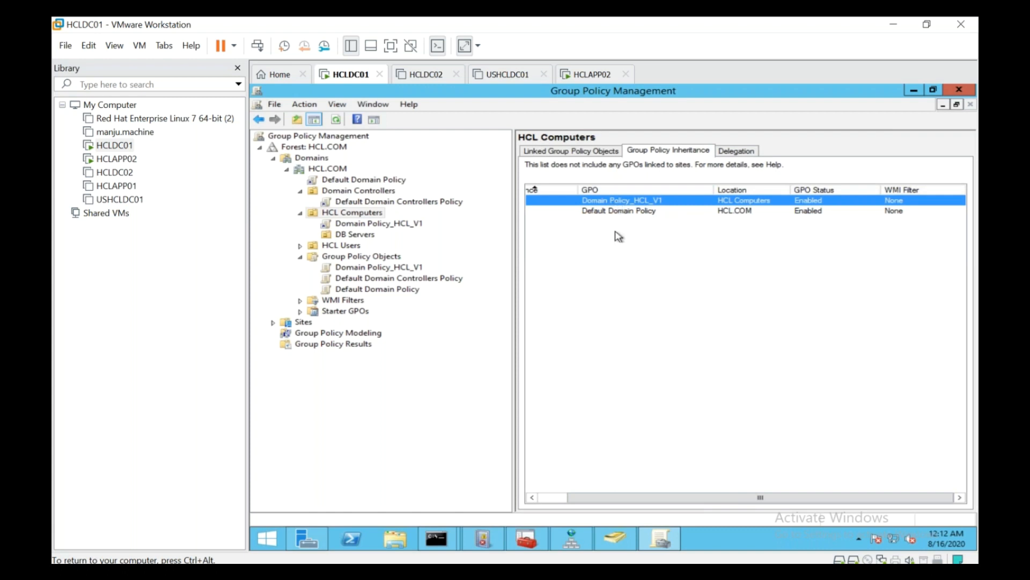
{"action": "left_click_drag", "start_coordinate": [664, 501], "coordinate": [528, 485]}
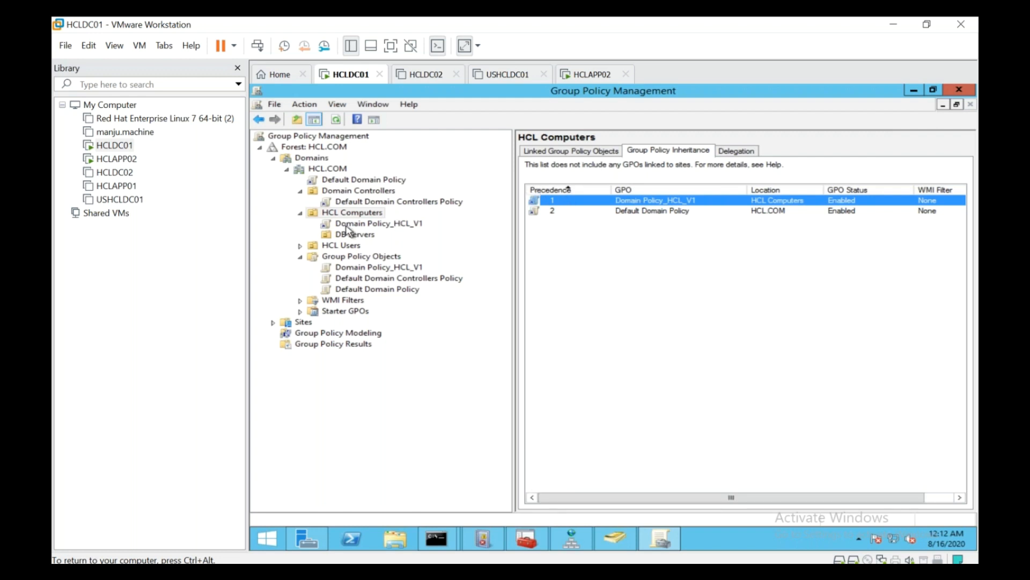
{"action": "left_click", "coordinate": [416, 222]}
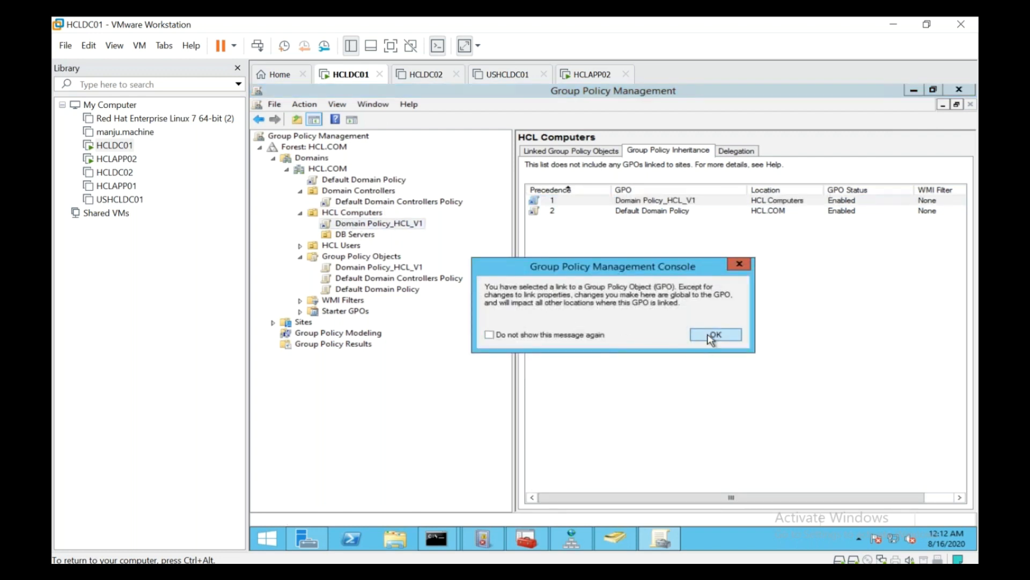
Step: Dismiss the link warnings and reselect the Domain Policy_HCL_V1 link under HCL Computers
{"action": "left_click", "coordinate": [713, 335]}
{"action": "right_click", "coordinate": [368, 225]}
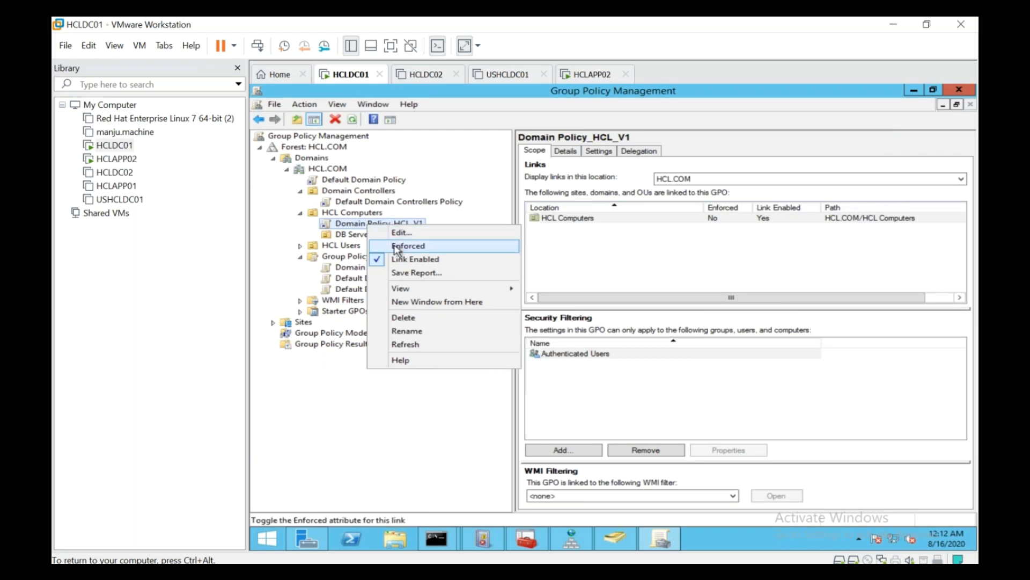
{"action": "left_click", "coordinate": [382, 203]}
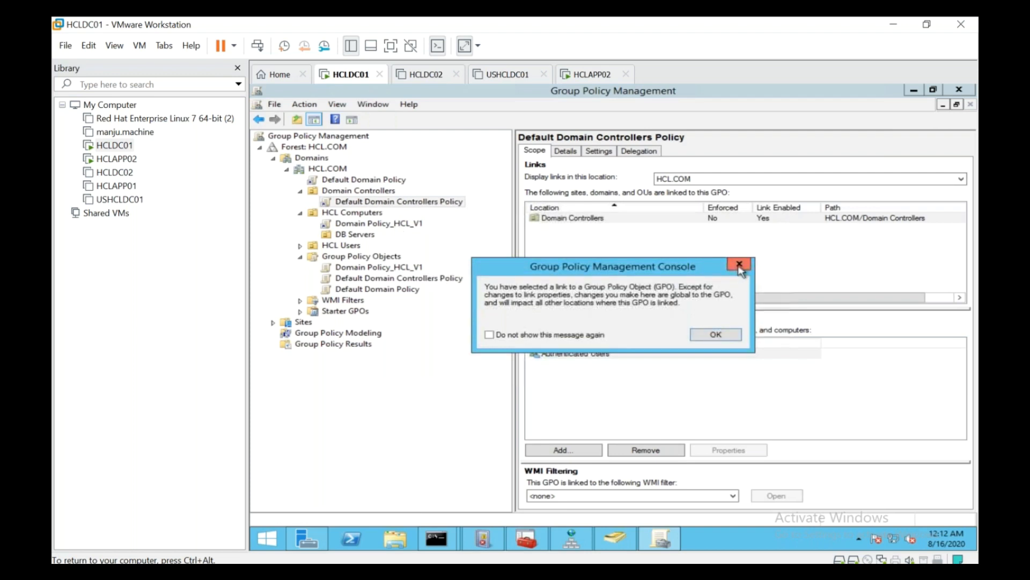
{"action": "left_click", "coordinate": [739, 266]}
{"action": "left_click", "coordinate": [402, 227]}
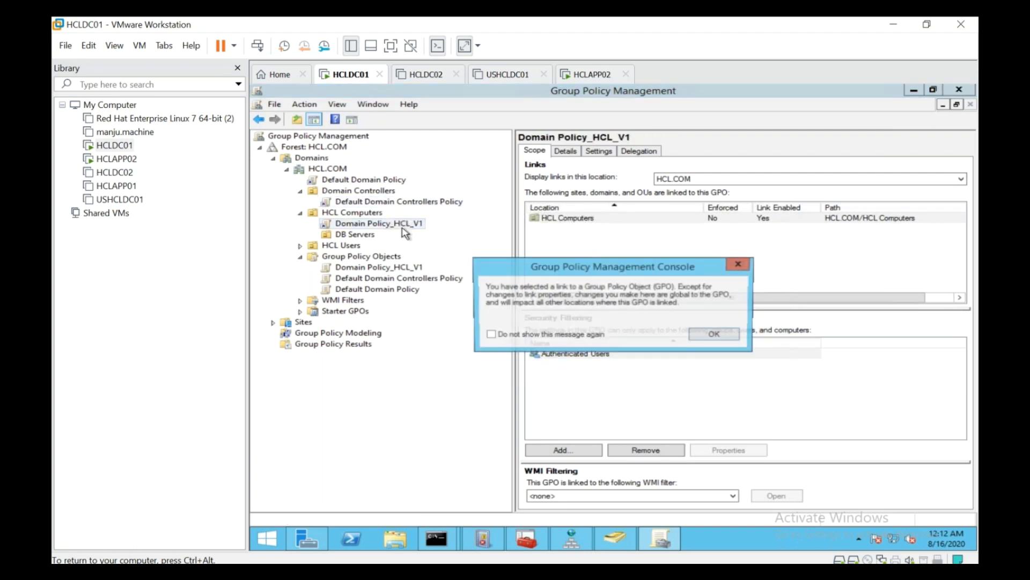
{"action": "key", "text": "Return"}
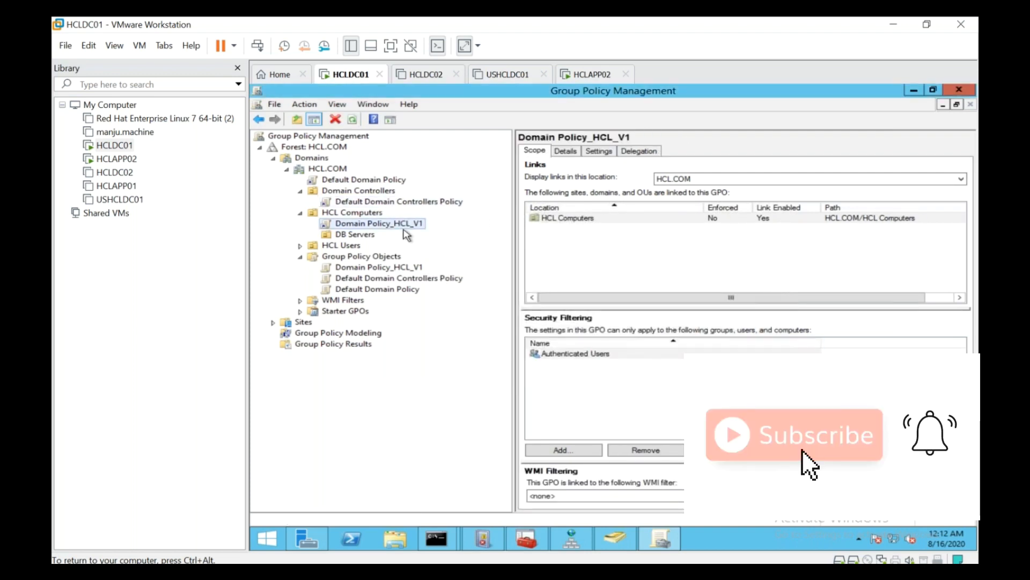
Step: Set the Domain Policy_HCL_V1 link to Enforced, check HCL Computers' inheritance, then go to HCLAPP02
{"action": "right_click", "coordinate": [405, 225]}
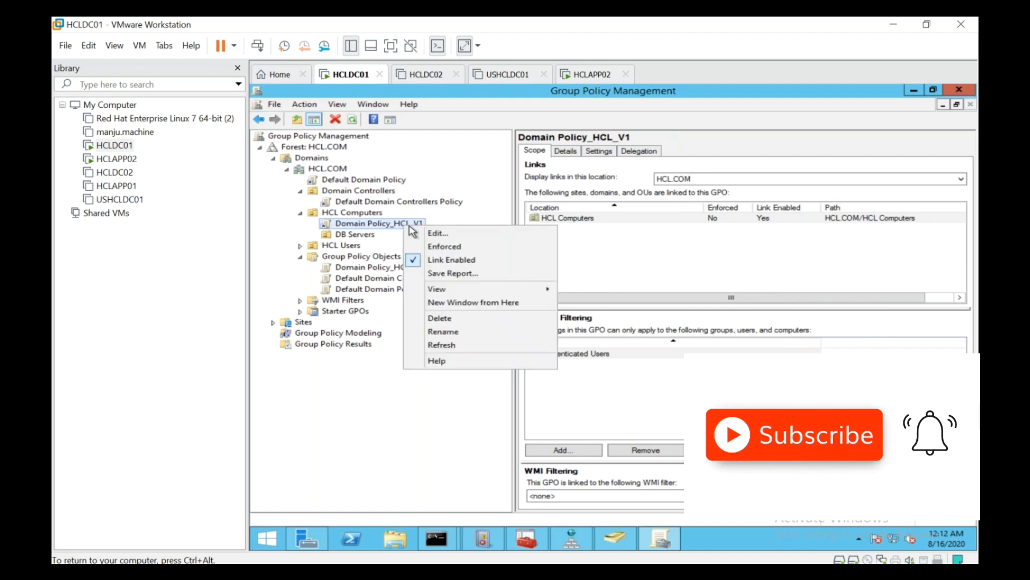
{"action": "left_click", "coordinate": [445, 248]}
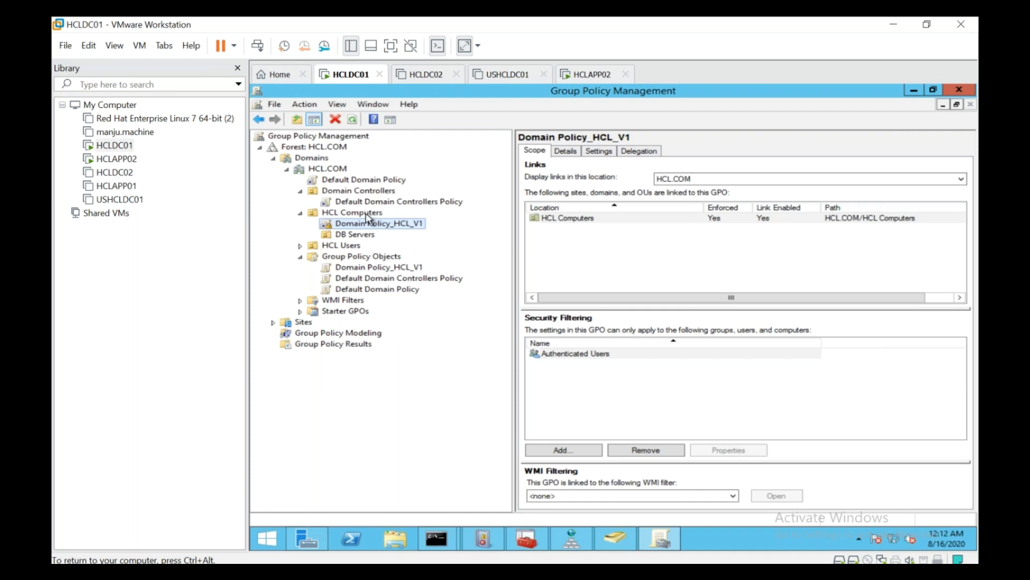
{"action": "left_click", "coordinate": [368, 213]}
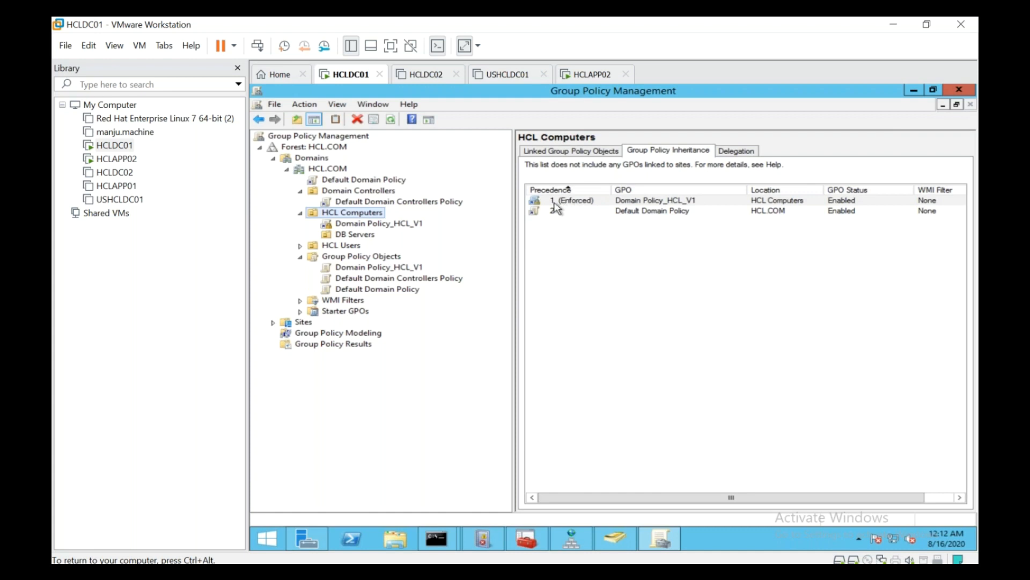
{"action": "left_click", "coordinate": [598, 75]}
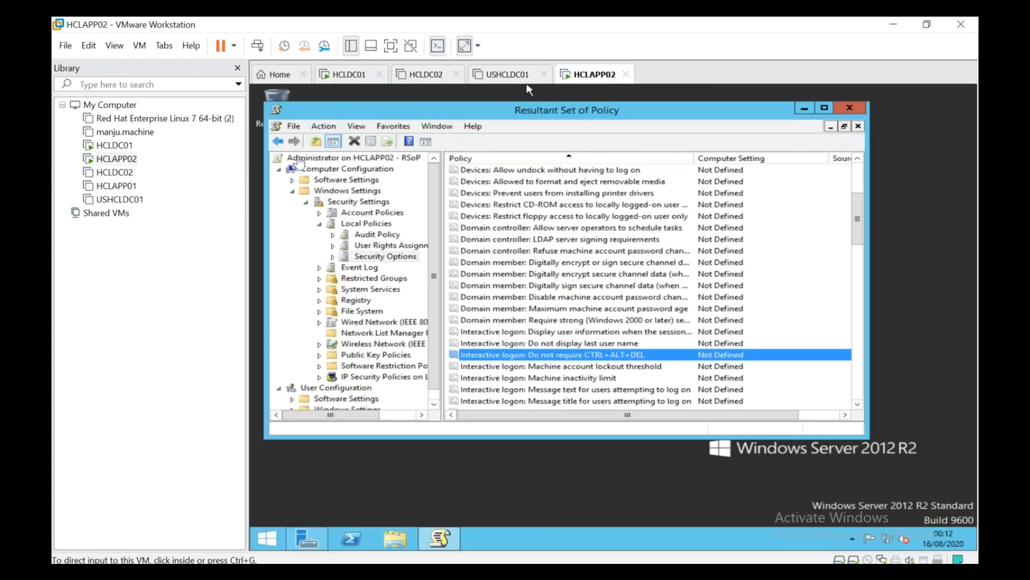
Step: Run gpupdate /force from the Run box on HCLAPP02
{"action": "right_click", "coordinate": [267, 539]}
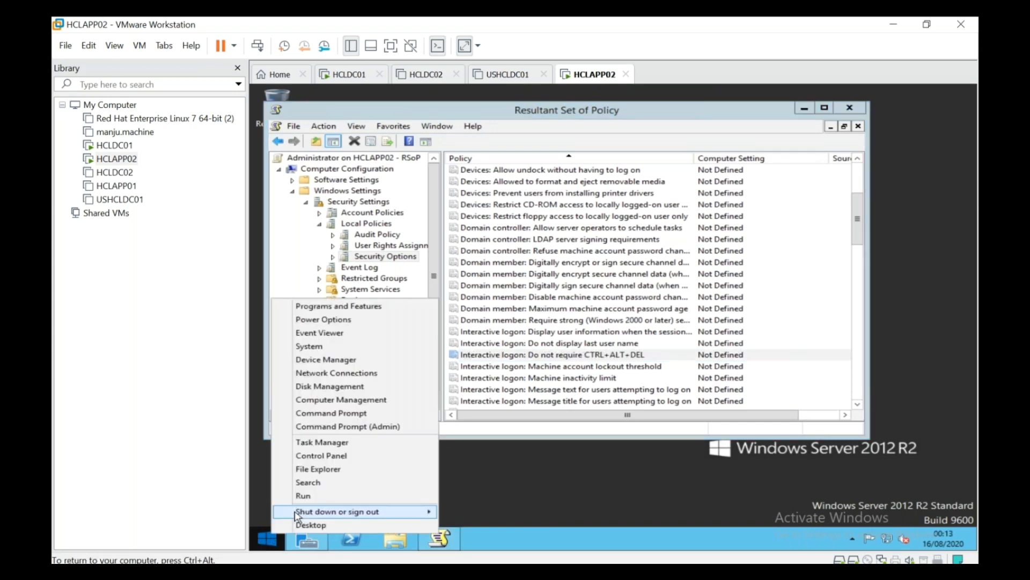
{"action": "left_click", "coordinate": [304, 497]}
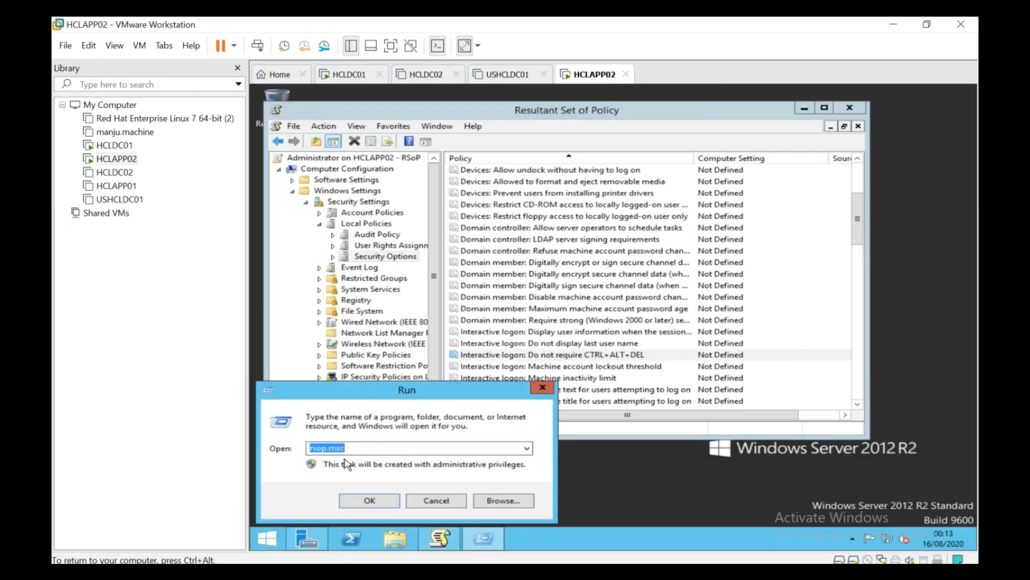
{"action": "type", "text": "gp"}
{"action": "key", "text": "Down"}
{"action": "key", "text": "Return"}
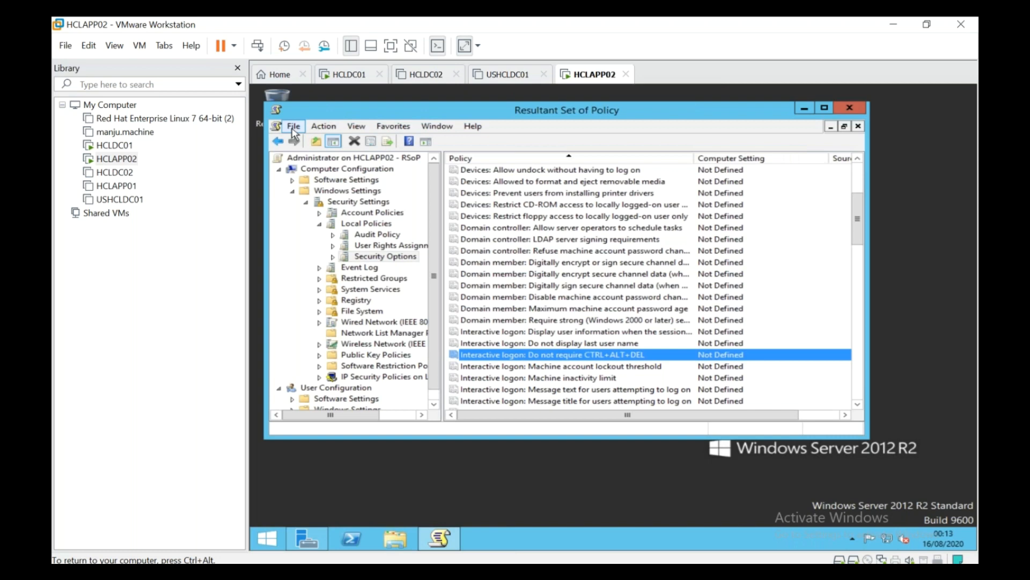
Step: Browse the RSoP console's File and Help menus, then bring up the root node's context menu
{"action": "left_click", "coordinate": [294, 129]}
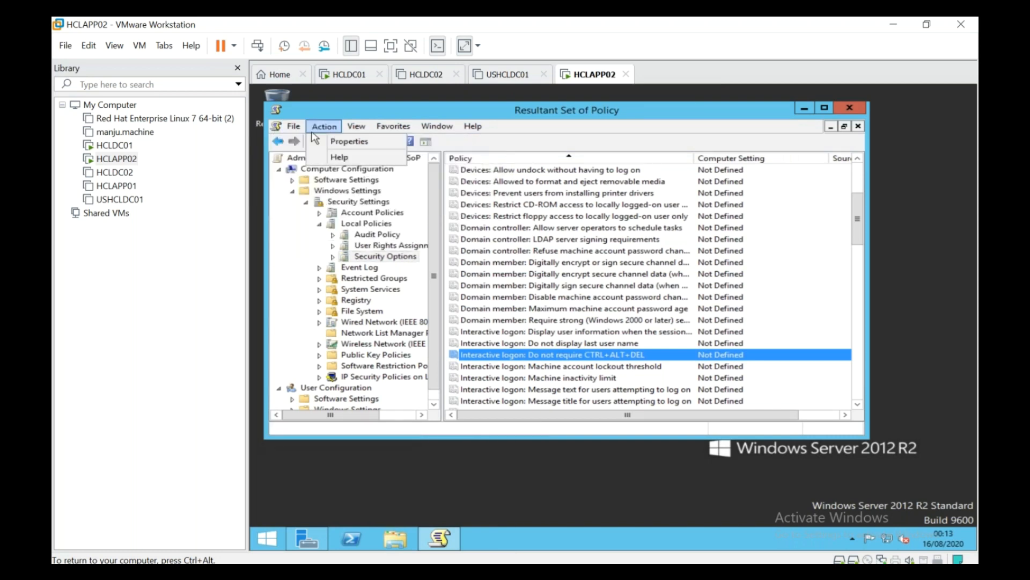
{"action": "left_click", "coordinate": [503, 109]}
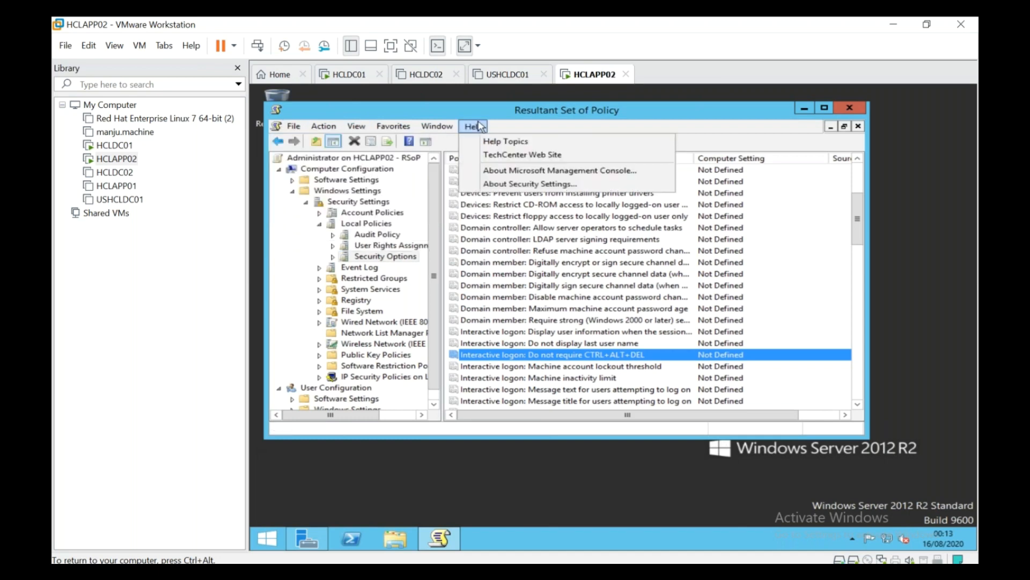
{"action": "left_click", "coordinate": [360, 163]}
{"action": "right_click", "coordinate": [359, 162]}
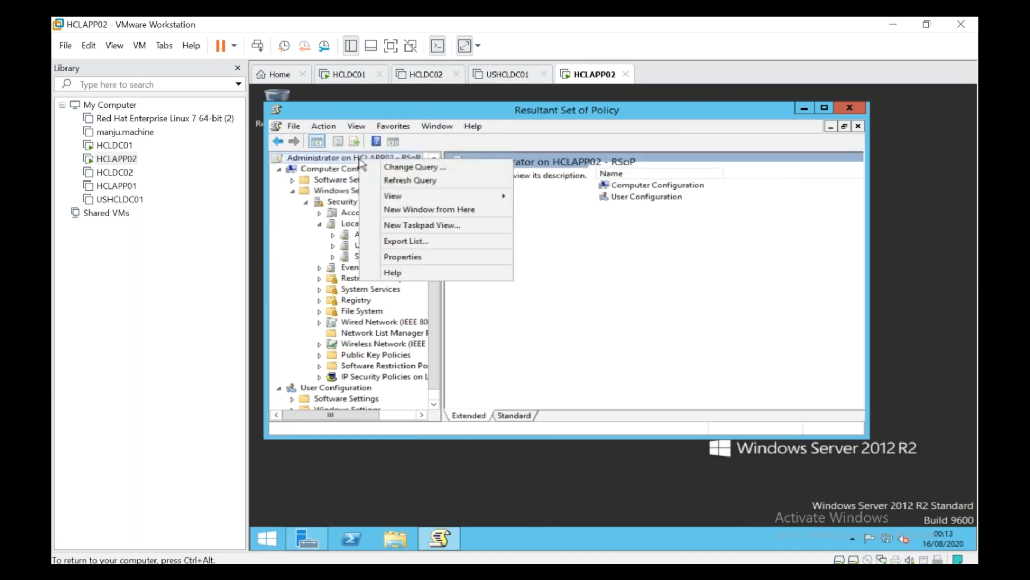
Step: Refresh the RSoP query and expand down to Local Policies > Security Options
{"action": "left_click", "coordinate": [417, 182]}
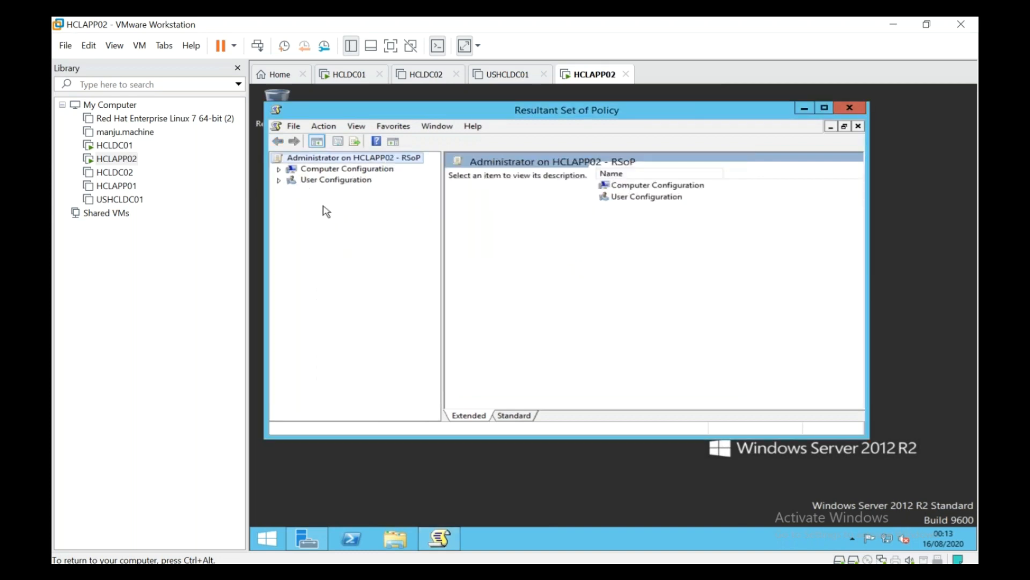
{"action": "left_click", "coordinate": [279, 170]}
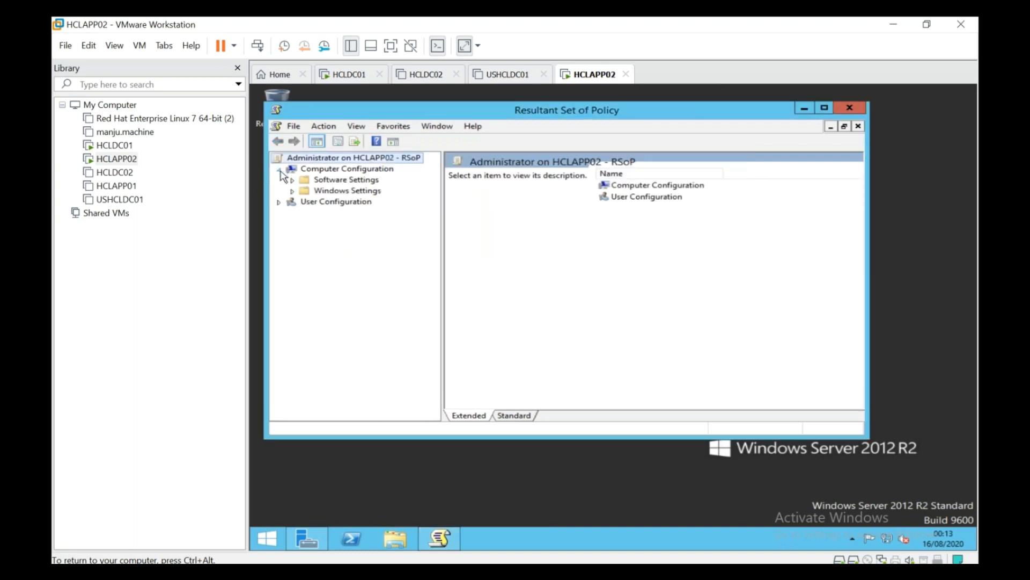
{"action": "left_click", "coordinate": [293, 192]}
{"action": "left_click", "coordinate": [304, 202]}
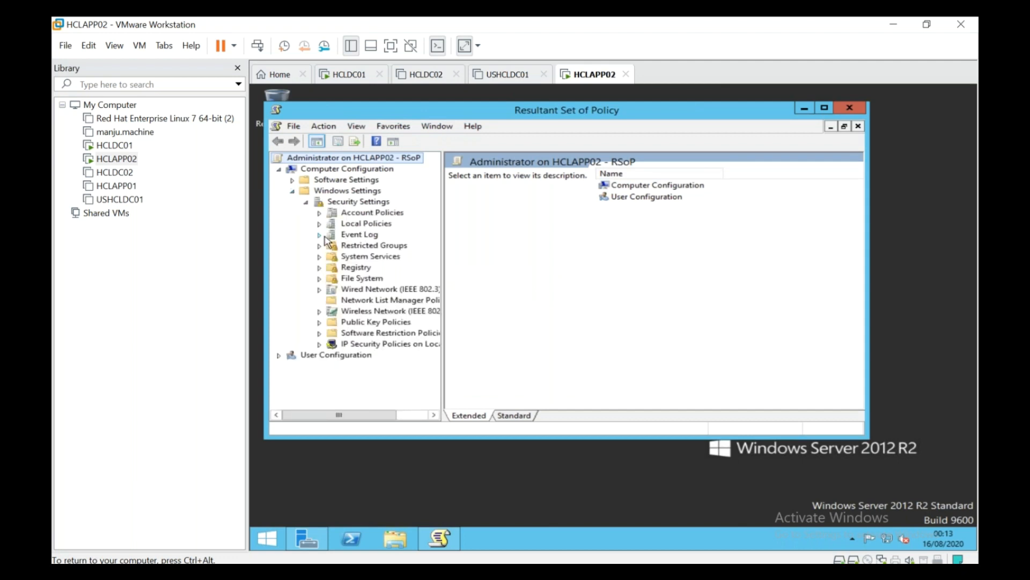
{"action": "left_click", "coordinate": [320, 223]}
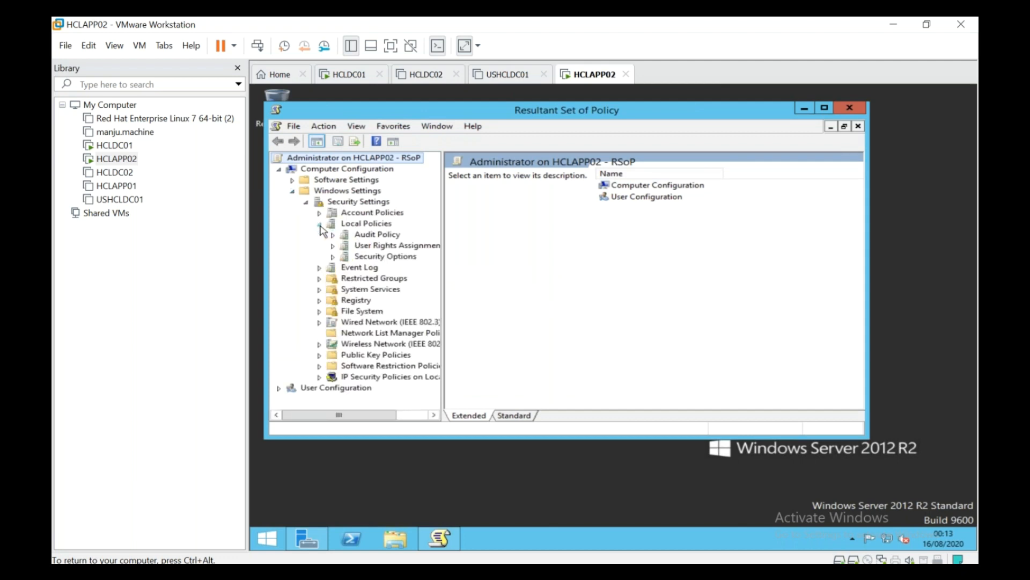
{"action": "left_click", "coordinate": [346, 258]}
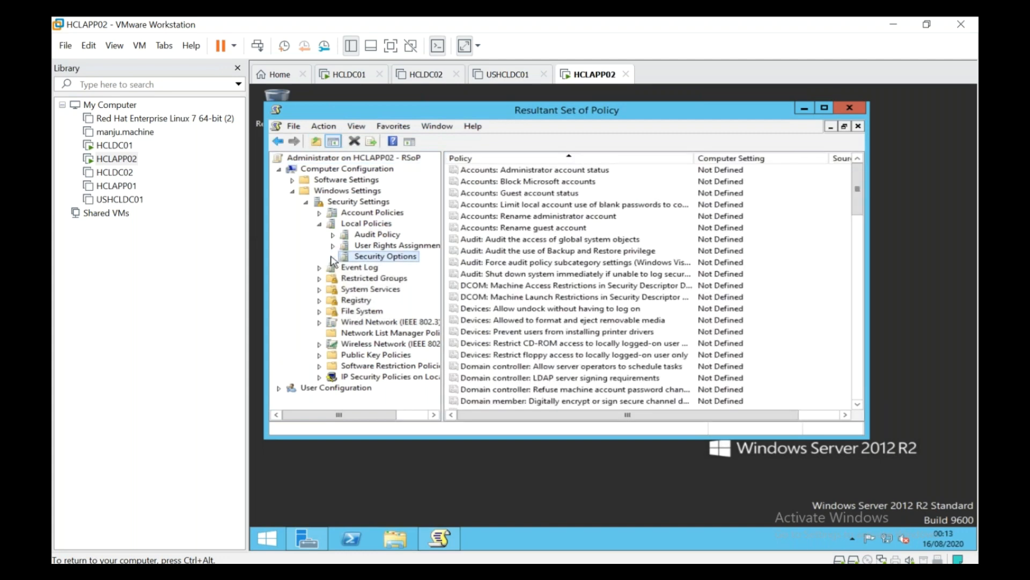
Step: Check the Interactive logon policies, still Not Defined, then return to HCLDC01
{"action": "left_click", "coordinate": [644, 310]}
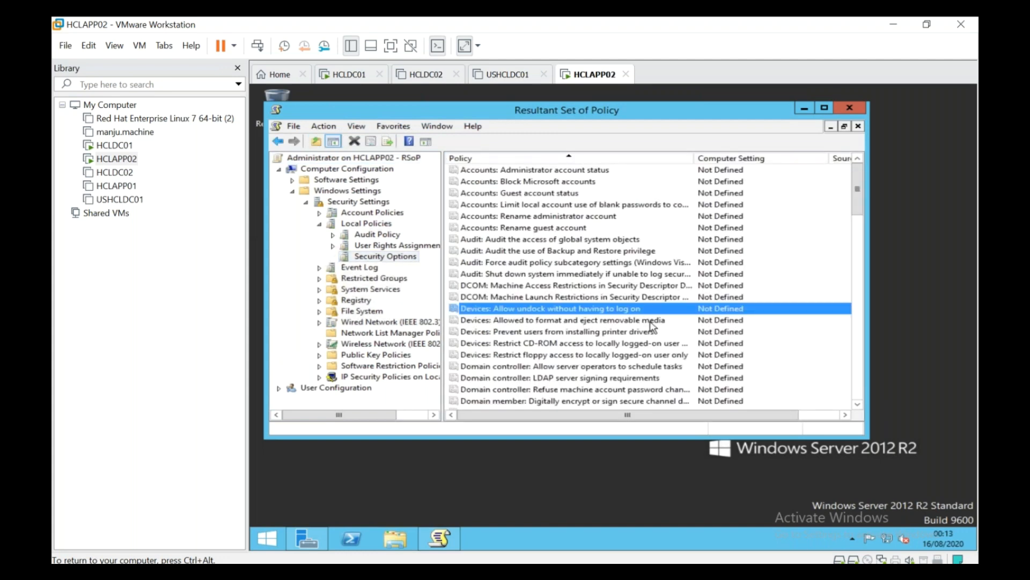
{"action": "scroll", "coordinate": [652, 325], "scroll_direction": "down", "scroll_amount": 5}
{"action": "left_click", "coordinate": [649, 319]}
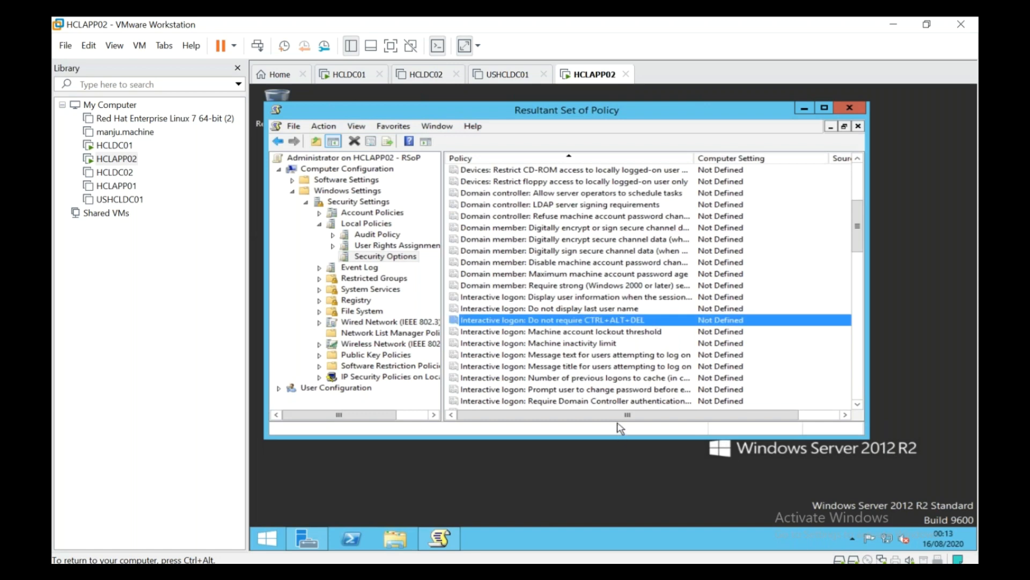
{"action": "left_click_drag", "start_coordinate": [620, 414], "coordinate": [509, 371]}
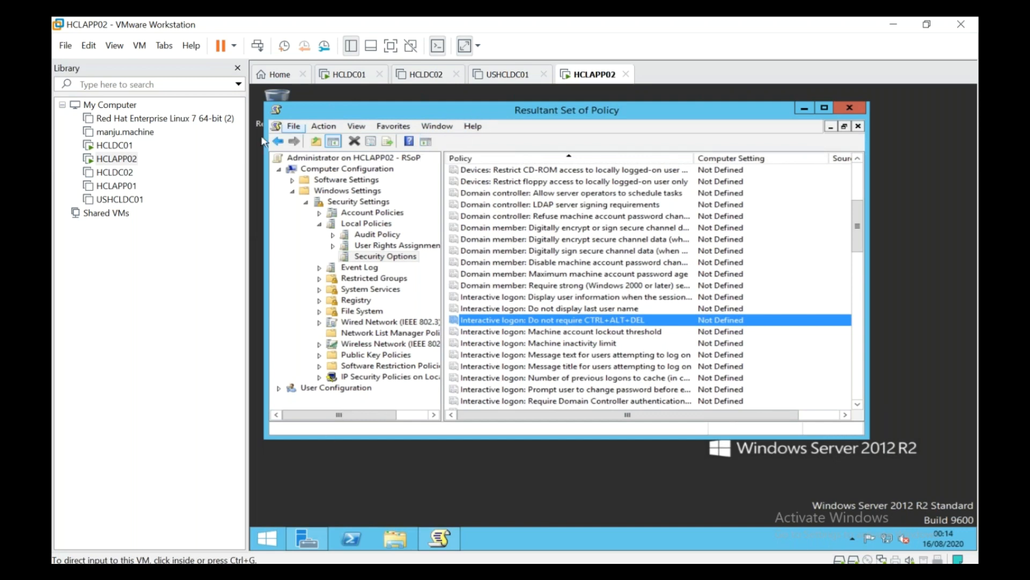
{"action": "left_click", "coordinate": [354, 78]}
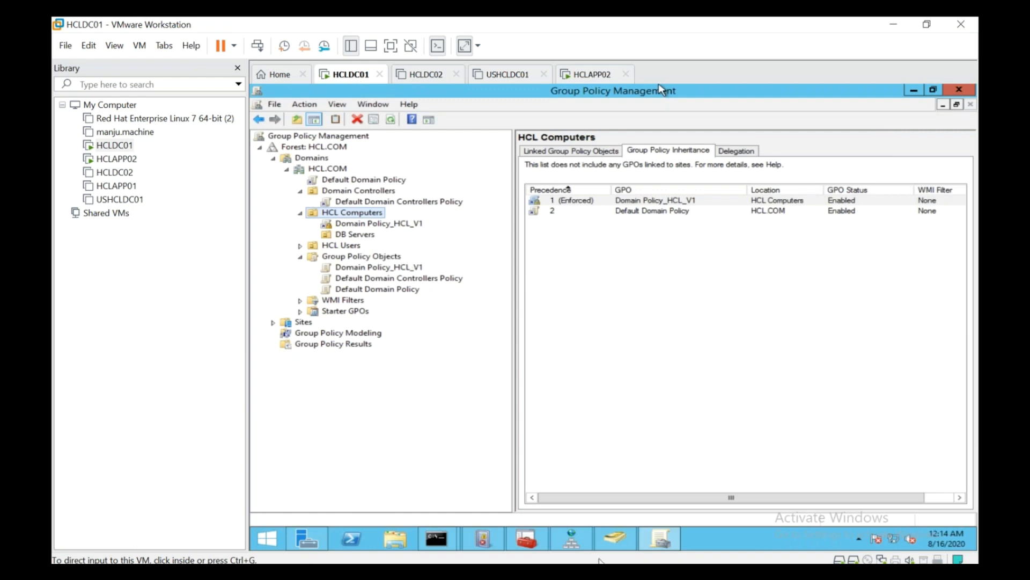
Step: Open Active Directory Users and Computers, check HCLAPP01 in DB Servers, and view Computers
{"action": "left_click", "coordinate": [616, 539]}
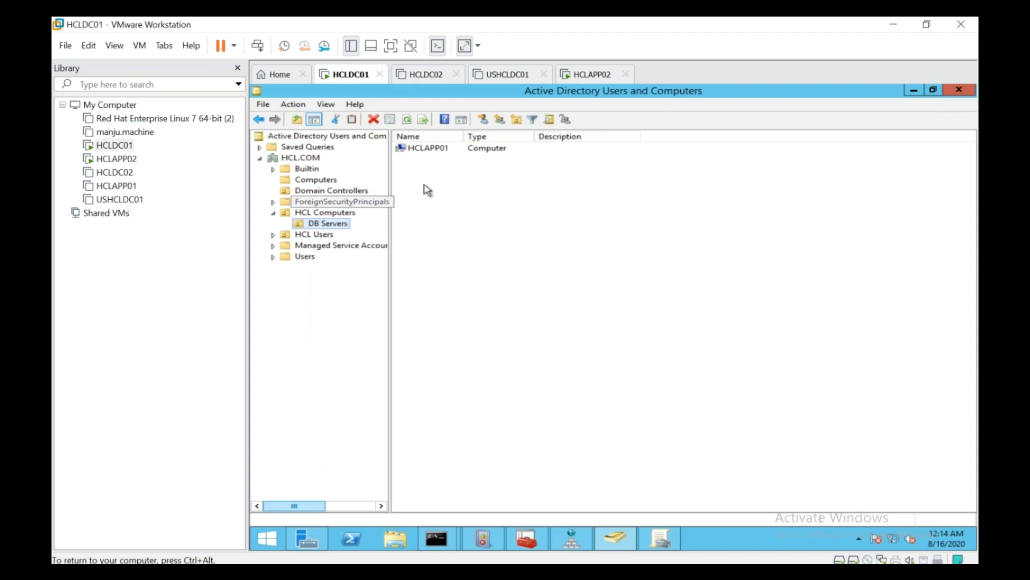
{"action": "left_click", "coordinate": [441, 153]}
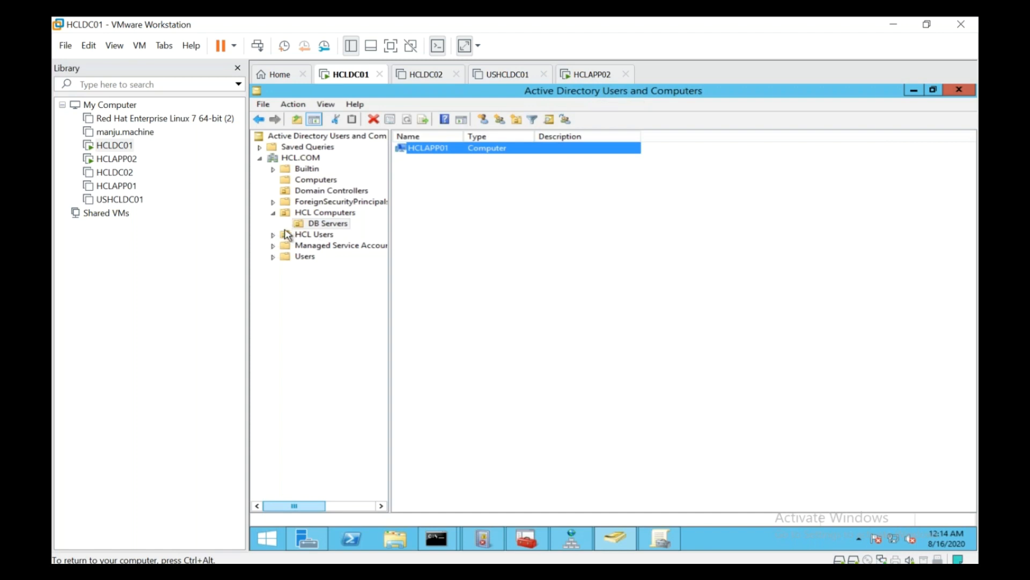
{"action": "left_click", "coordinate": [311, 182]}
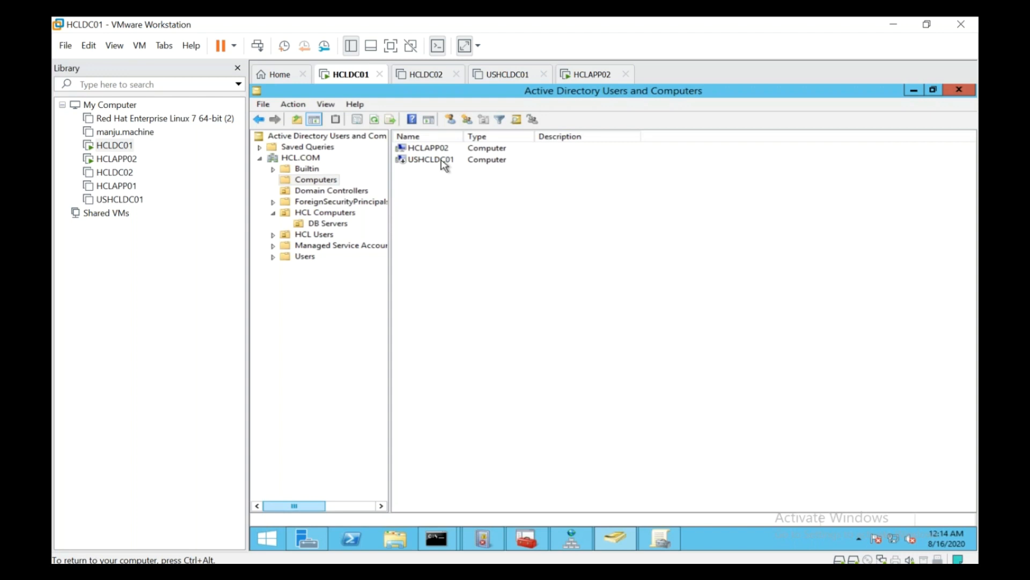
Step: Move HCLAPP02 from Computers into HCL Computers > DB Servers and confirm it's listed there
{"action": "left_click", "coordinate": [443, 150]}
{"action": "right_click", "coordinate": [444, 152]}
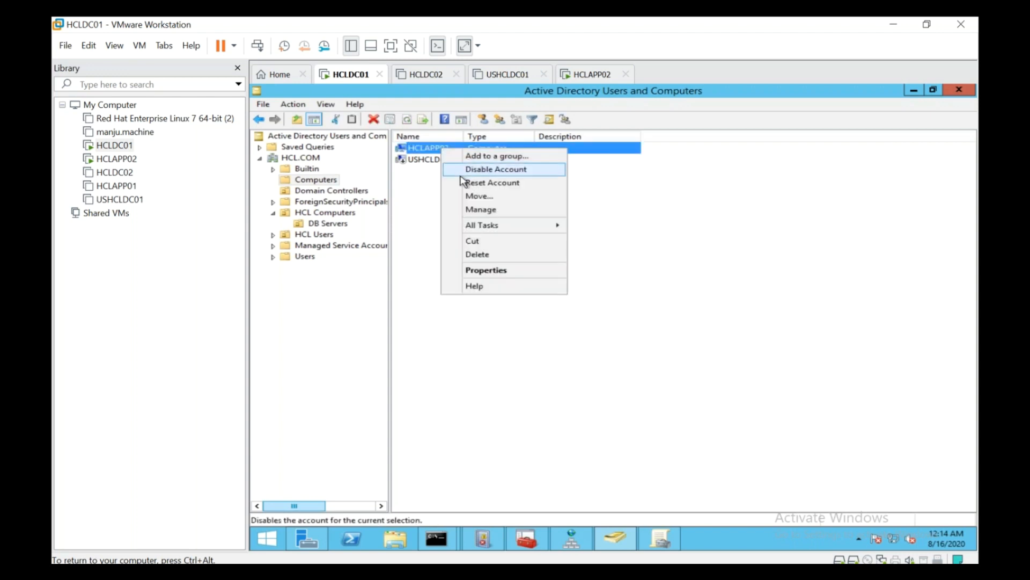
{"action": "left_click", "coordinate": [473, 202]}
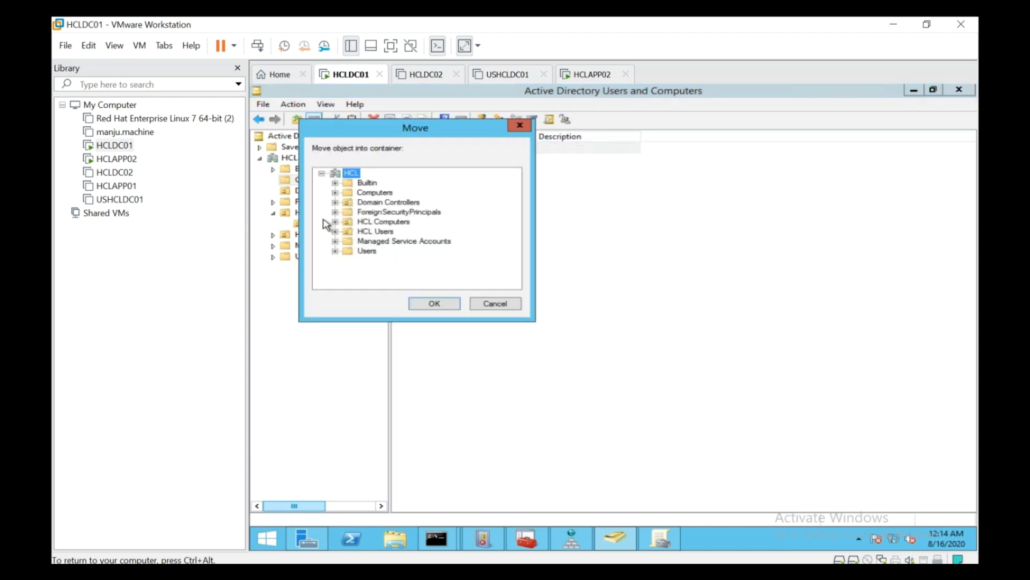
{"action": "left_click", "coordinate": [335, 222]}
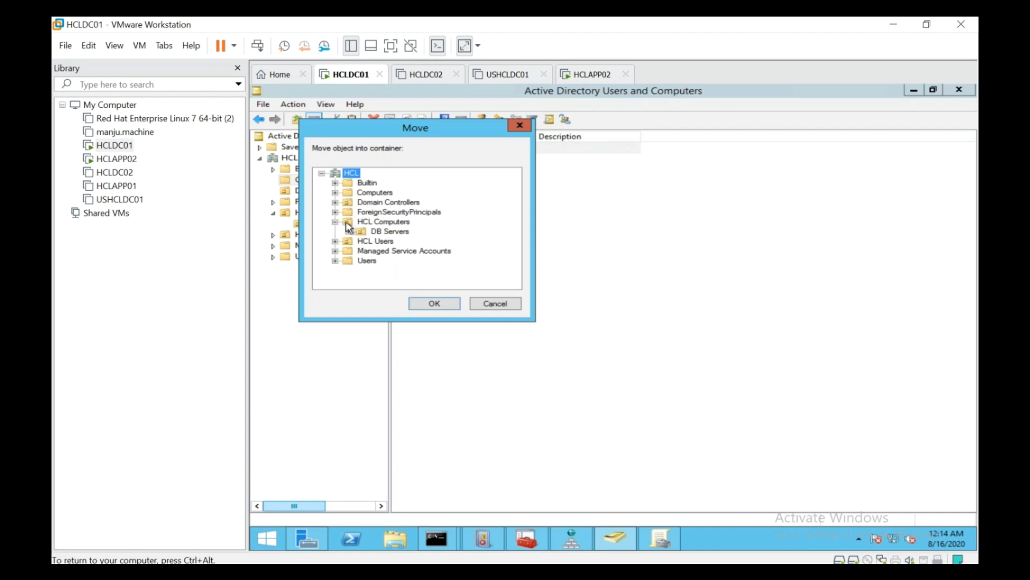
{"action": "left_click", "coordinate": [376, 232]}
{"action": "left_click", "coordinate": [432, 309]}
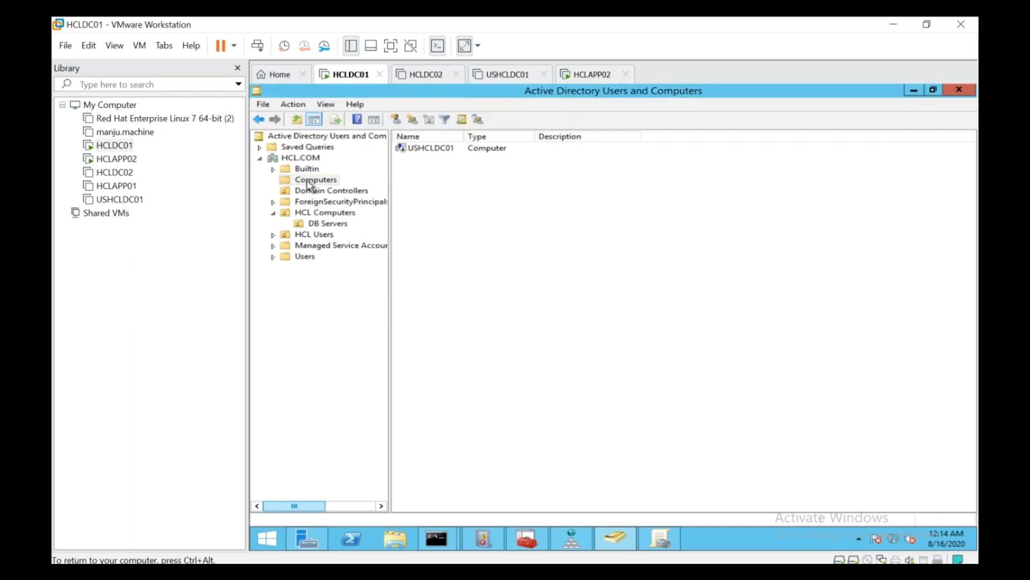
{"action": "left_click", "coordinate": [321, 225]}
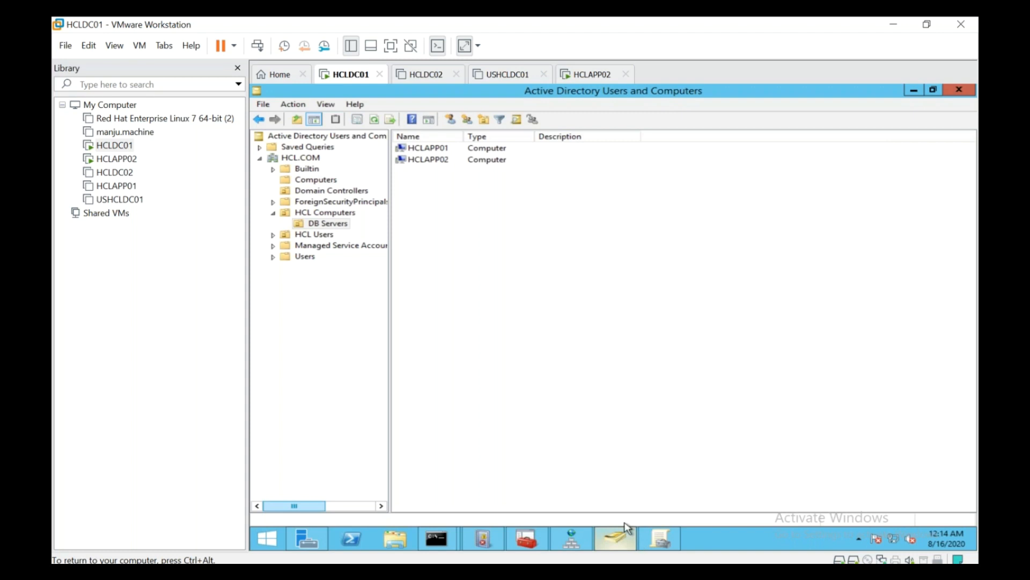
{"action": "left_click", "coordinate": [590, 75]}
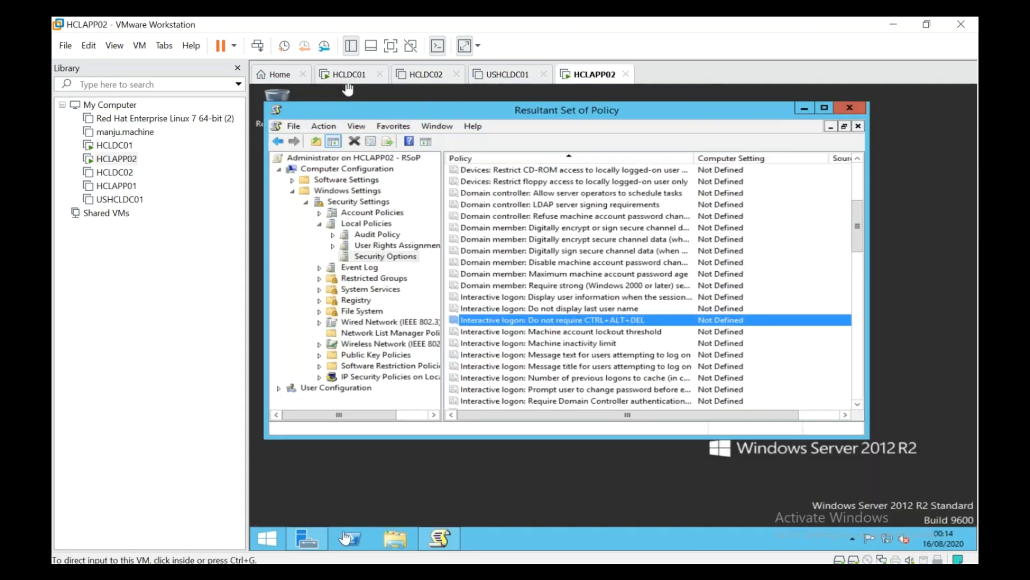
Step: Run gpupdate /force on HCLAPP02 from the Run box
{"action": "left_click", "coordinate": [271, 539]}
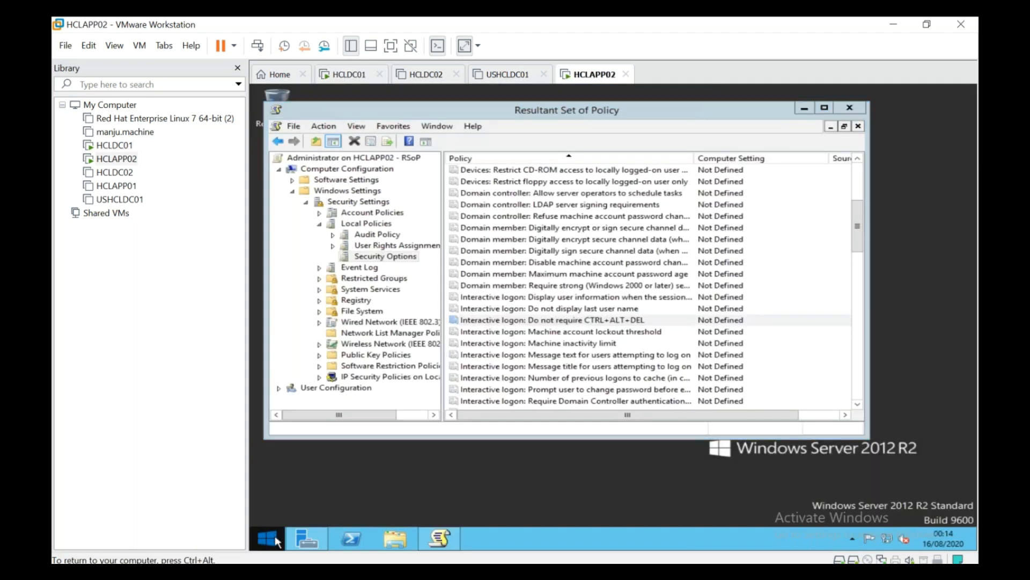
{"action": "right_click", "coordinate": [271, 539]}
{"action": "left_click", "coordinate": [315, 504]}
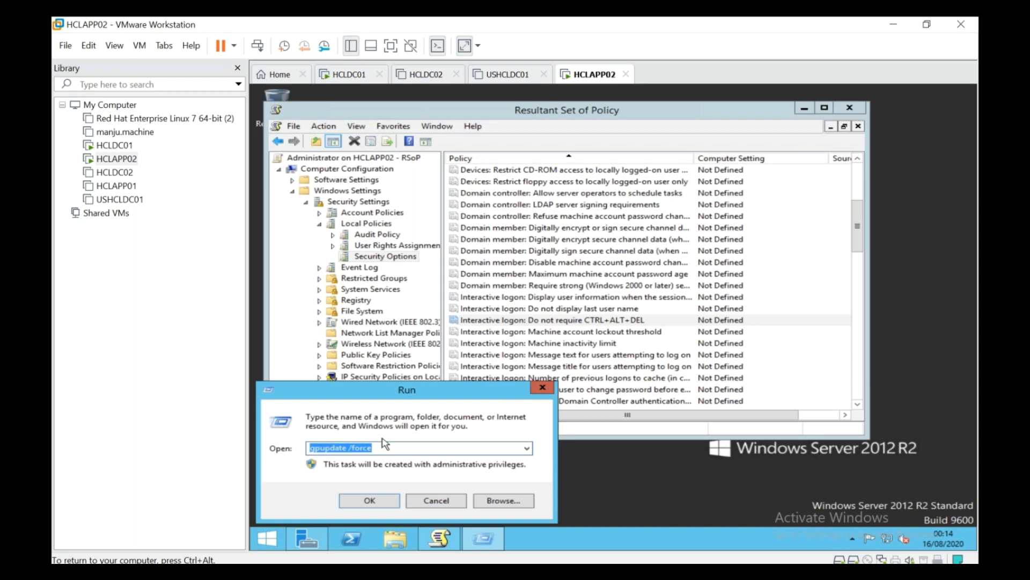
{"action": "key", "text": "Return"}
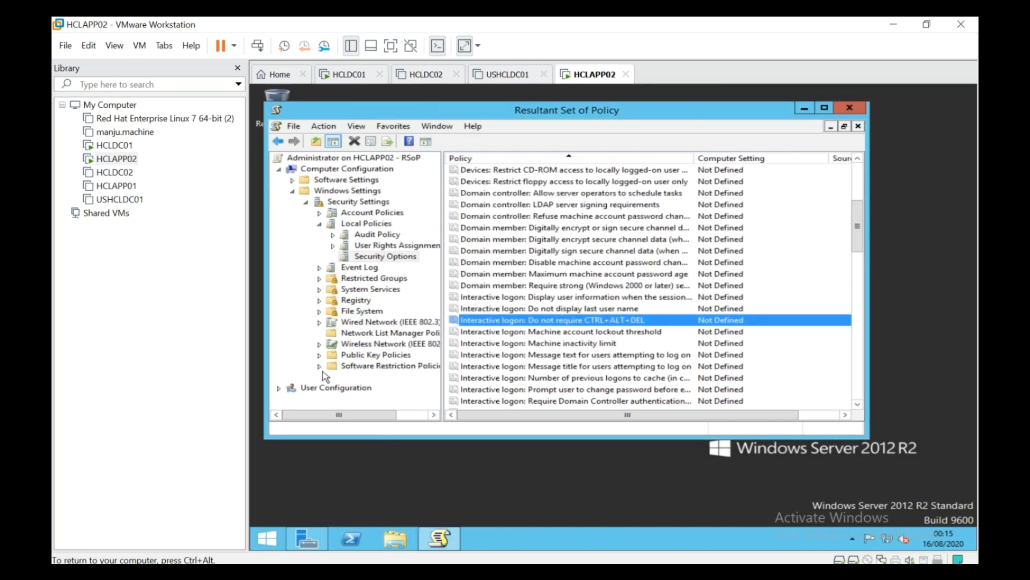
Step: Refresh the RSoP query and expand Computer Configuration down to Security Options
{"action": "right_click", "coordinate": [338, 159]}
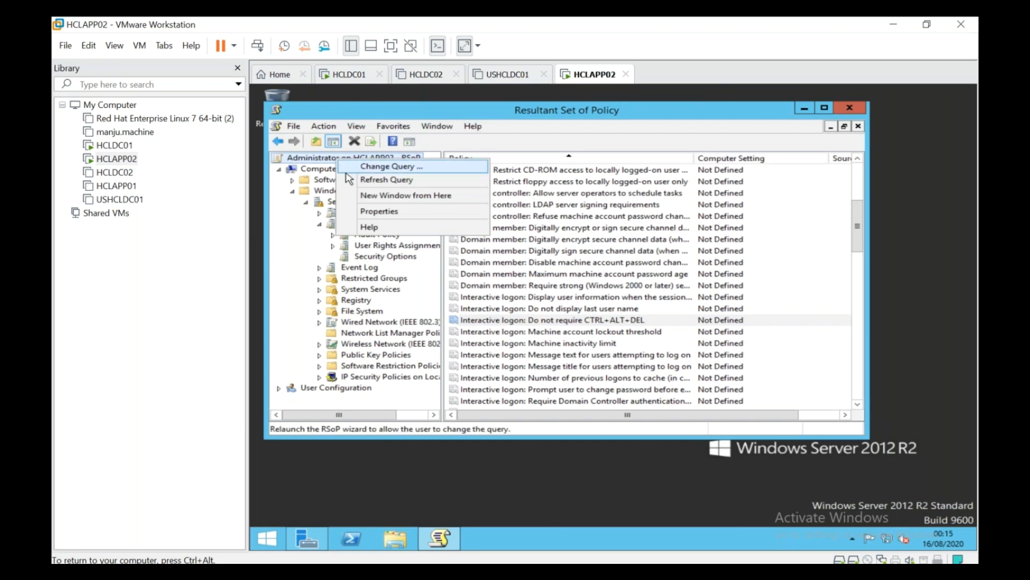
{"action": "left_click", "coordinate": [349, 180]}
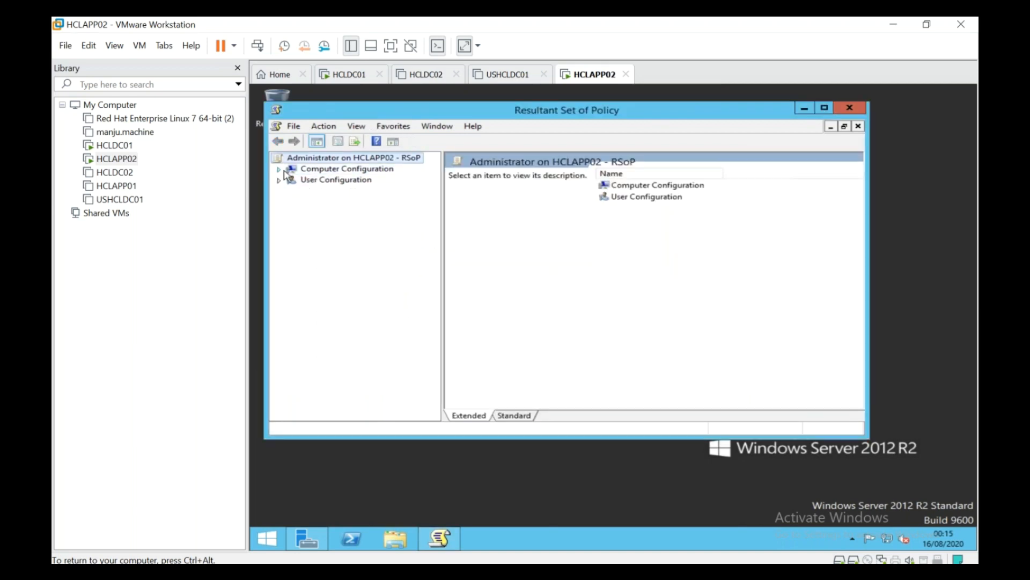
{"action": "left_click", "coordinate": [279, 169]}
{"action": "left_click", "coordinate": [292, 191]}
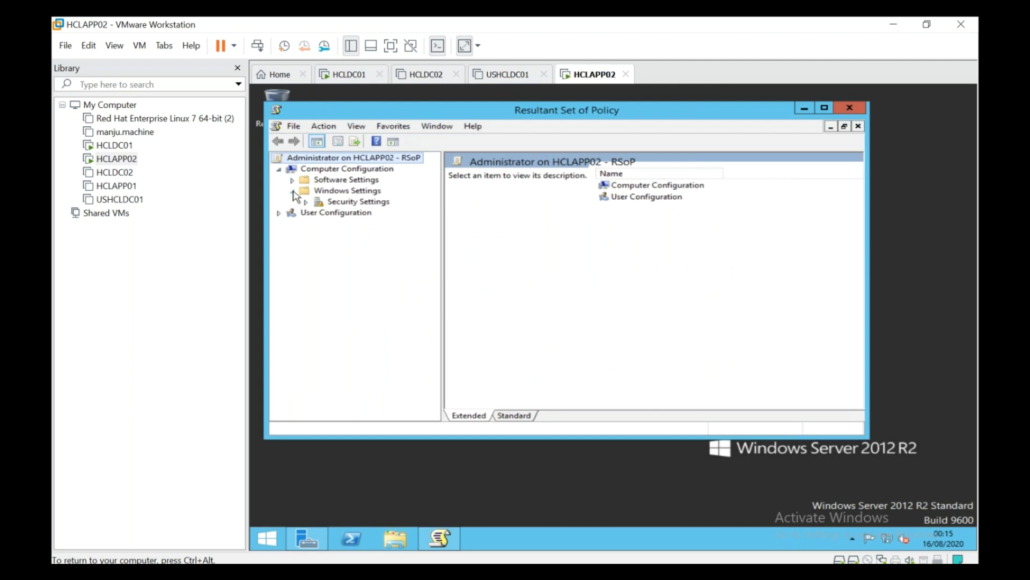
{"action": "left_click", "coordinate": [306, 201]}
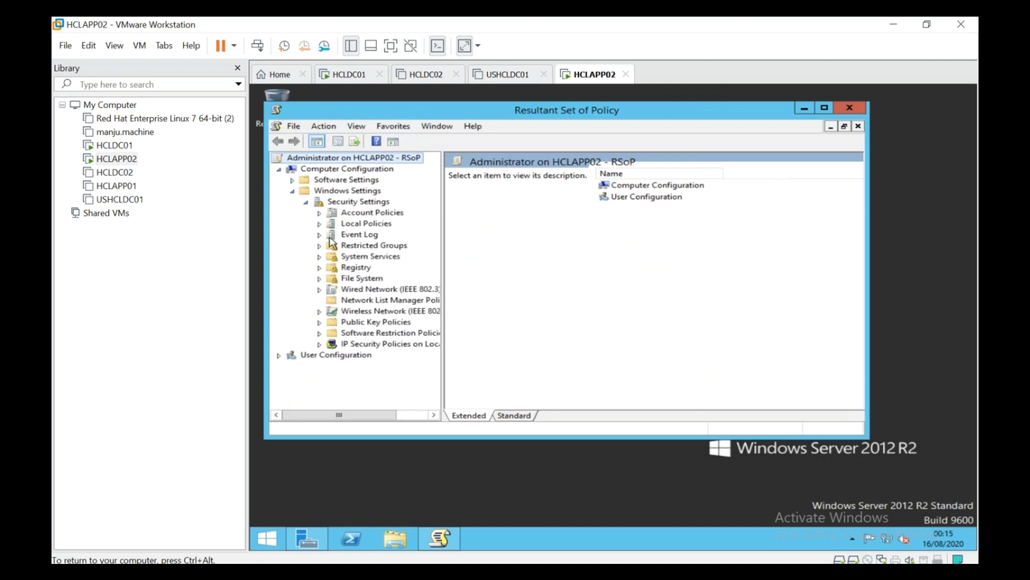
{"action": "left_click", "coordinate": [320, 224]}
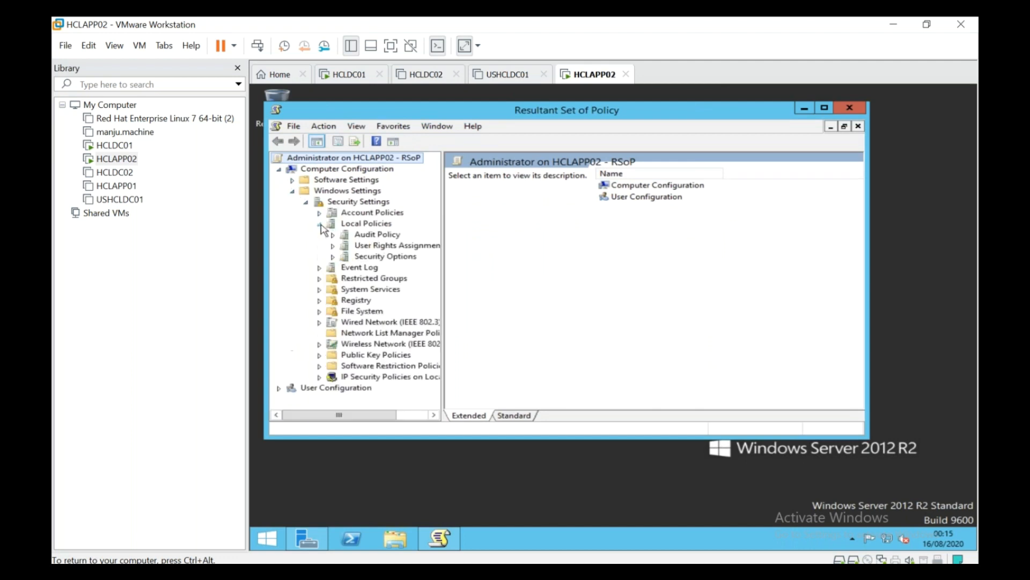
{"action": "left_click", "coordinate": [370, 258]}
Step: Confirm the logon policies come from Domain Policy_HCL_V1, then close the console without saving
{"action": "left_click", "coordinate": [555, 308]}
{"action": "scroll", "coordinate": [556, 311], "scroll_direction": "down", "scroll_amount": 4}
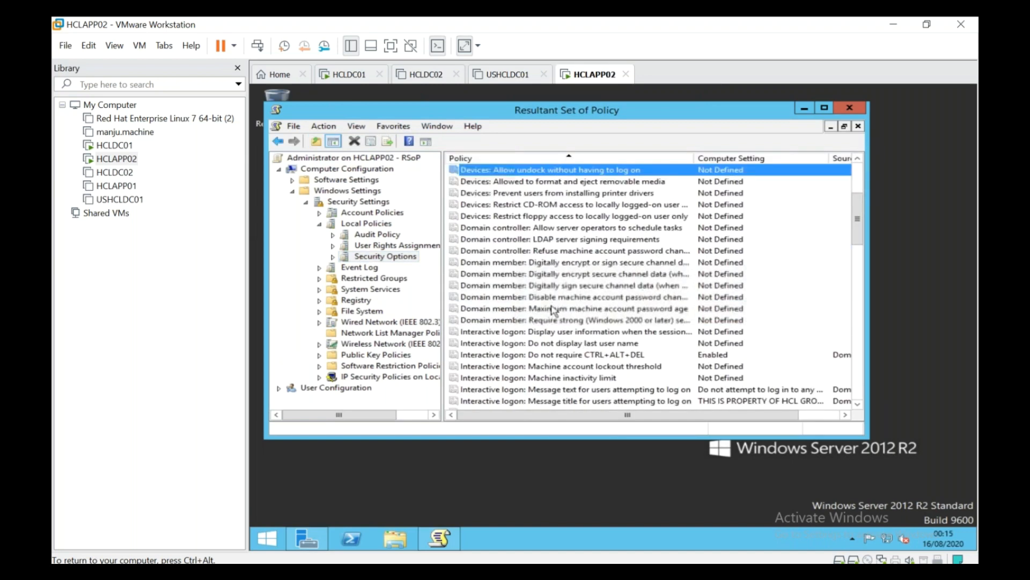
{"action": "left_click", "coordinate": [568, 356]}
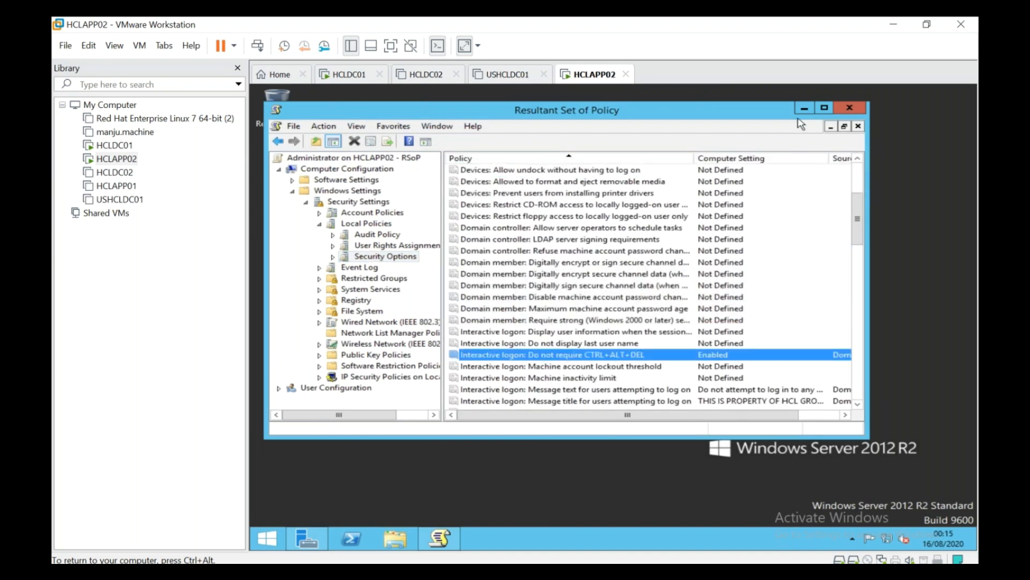
{"action": "left_click", "coordinate": [824, 108]}
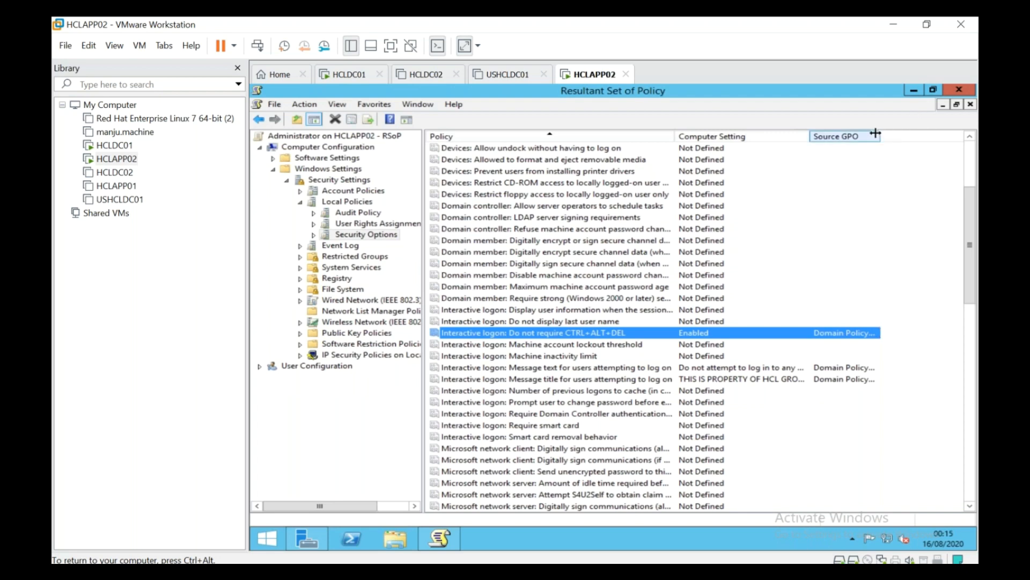
{"action": "left_click_drag", "start_coordinate": [881, 138], "coordinate": [957, 138]}
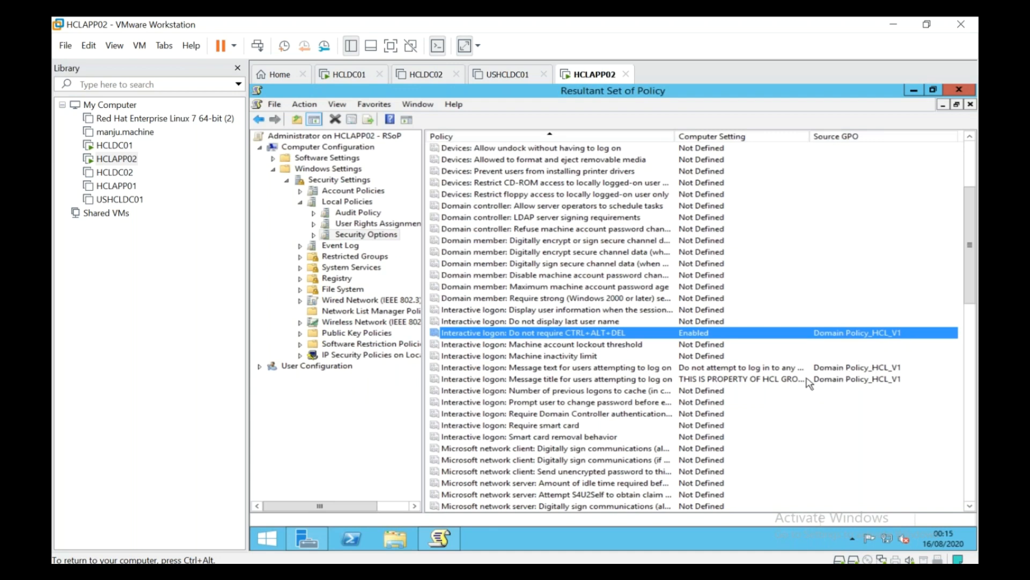
{"action": "left_click", "coordinate": [752, 381]}
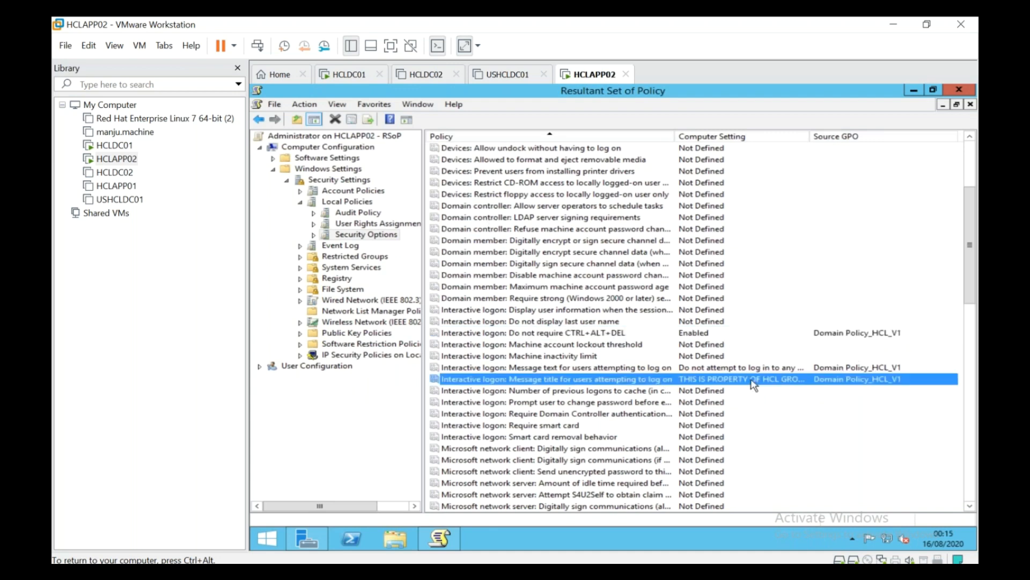
{"action": "left_click", "coordinate": [959, 91]}
{"action": "left_click", "coordinate": [632, 339]}
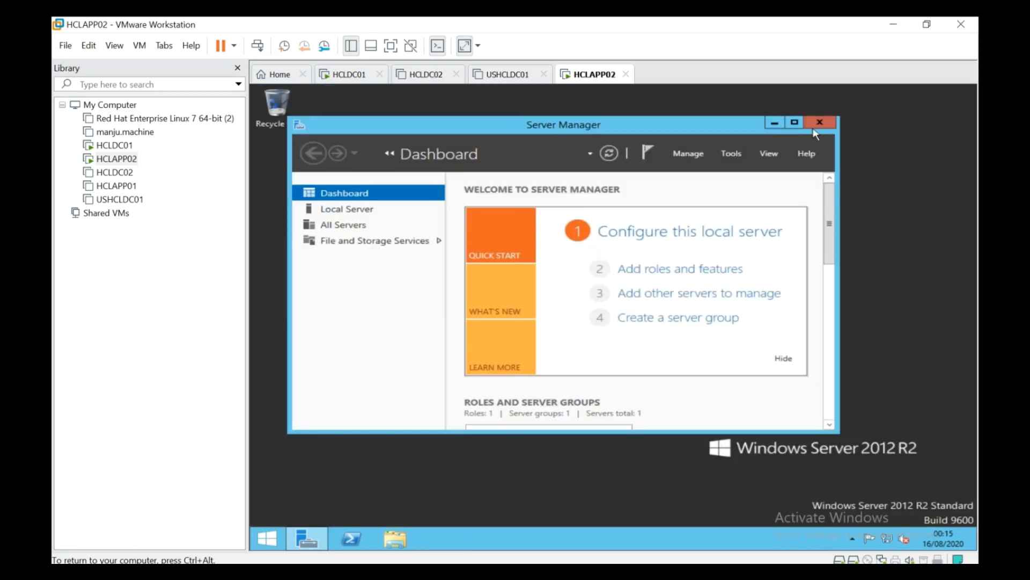
Step: Close Server Manager and sign out of HCLAPP02 using the logoff command in Run
{"action": "left_click", "coordinate": [828, 119]}
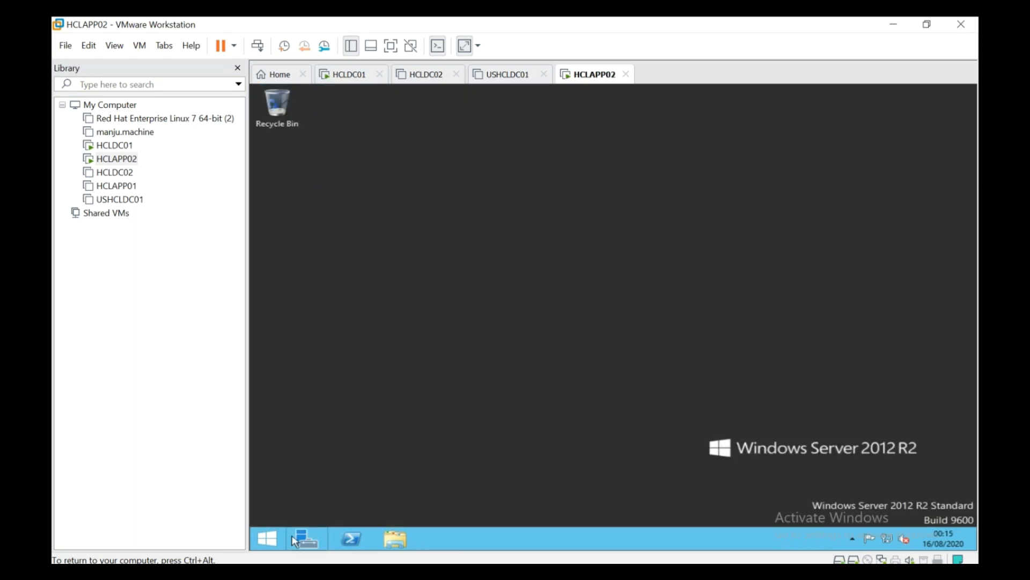
{"action": "right_click", "coordinate": [266, 538]}
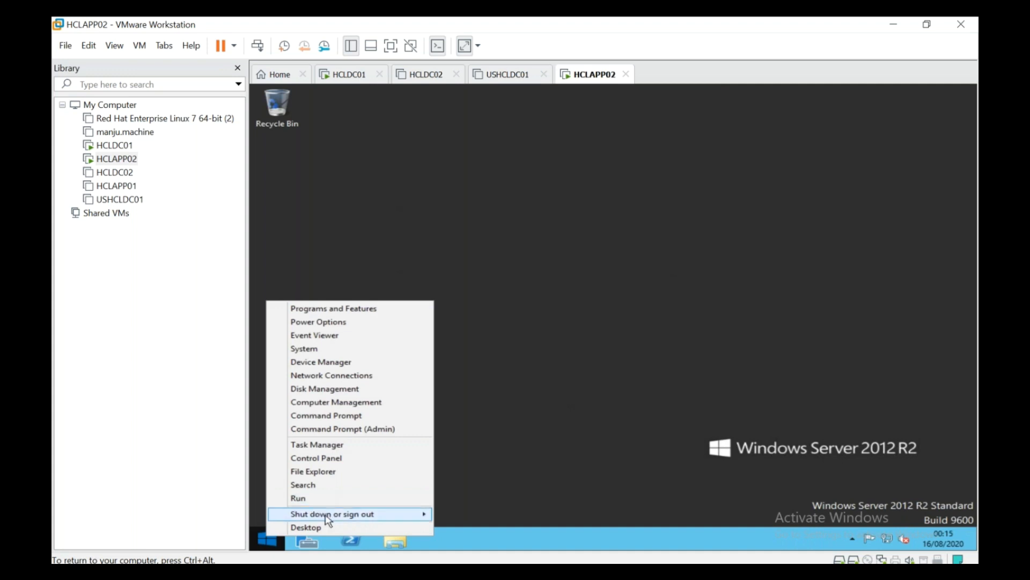
{"action": "mouse_move", "coordinate": [329, 516]}
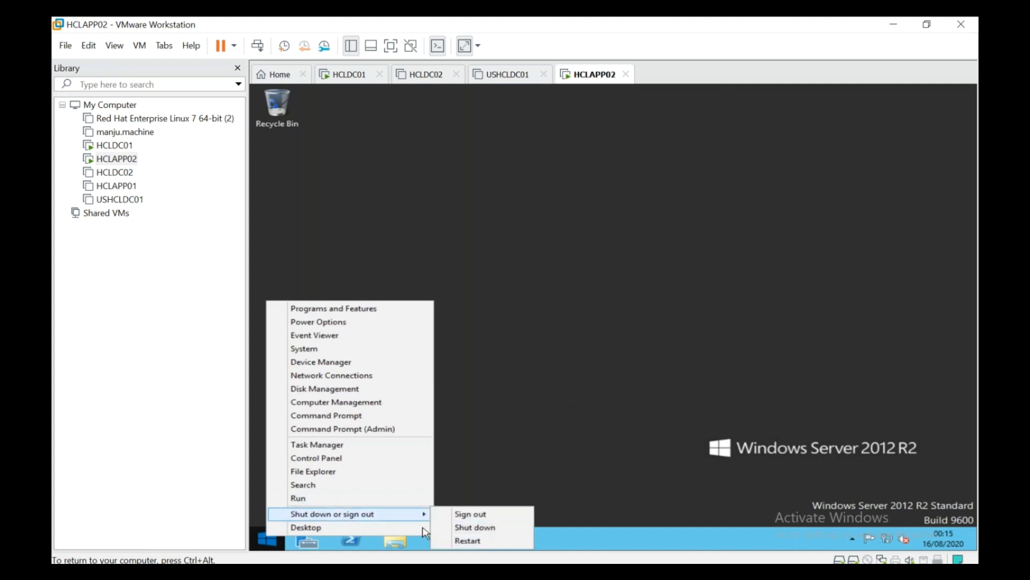
{"action": "left_click", "coordinate": [382, 499]}
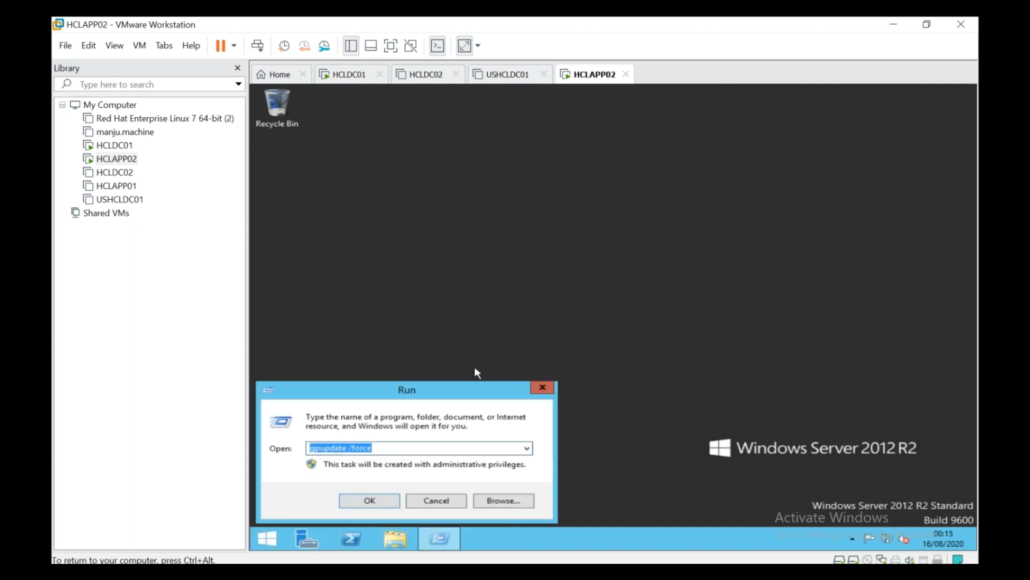
{"action": "type", "text": "logoff"}
{"action": "key", "text": "Return"}
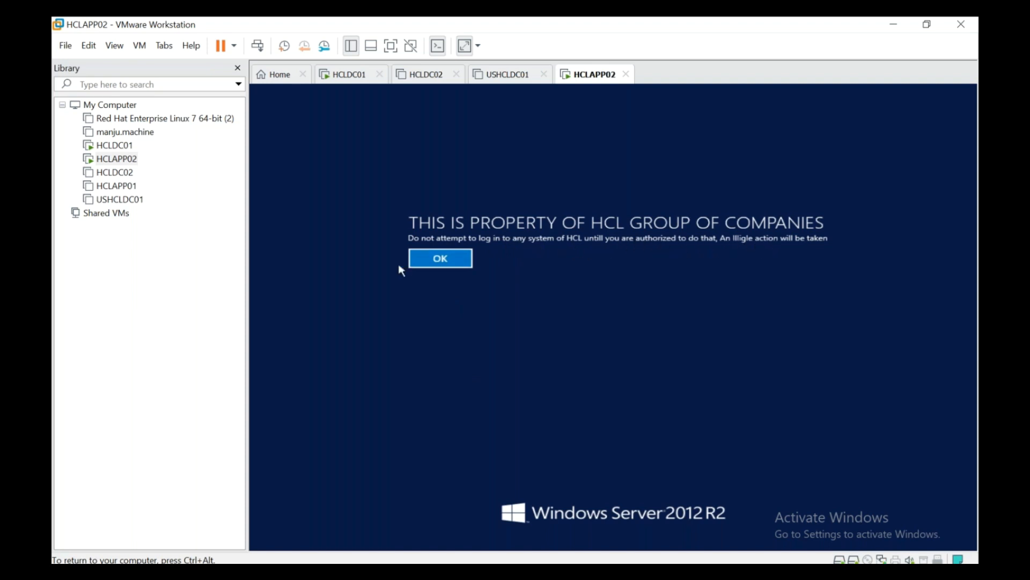
Step: Acknowledge the HCL property notice, reach the Administrator sign-in tile, then return to HCLDC01
{"action": "left_click", "coordinate": [418, 265]}
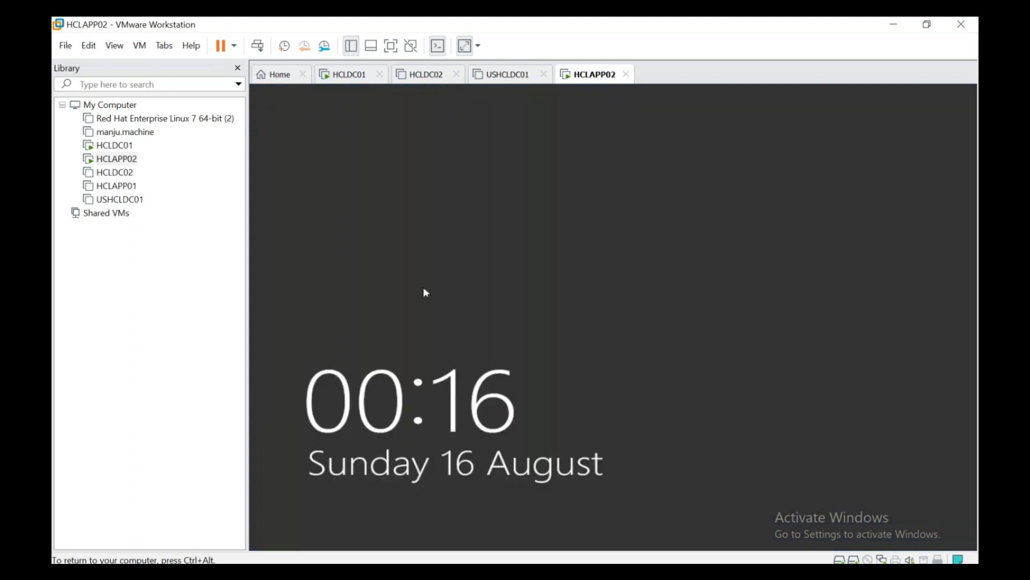
{"action": "left_click", "coordinate": [491, 361]}
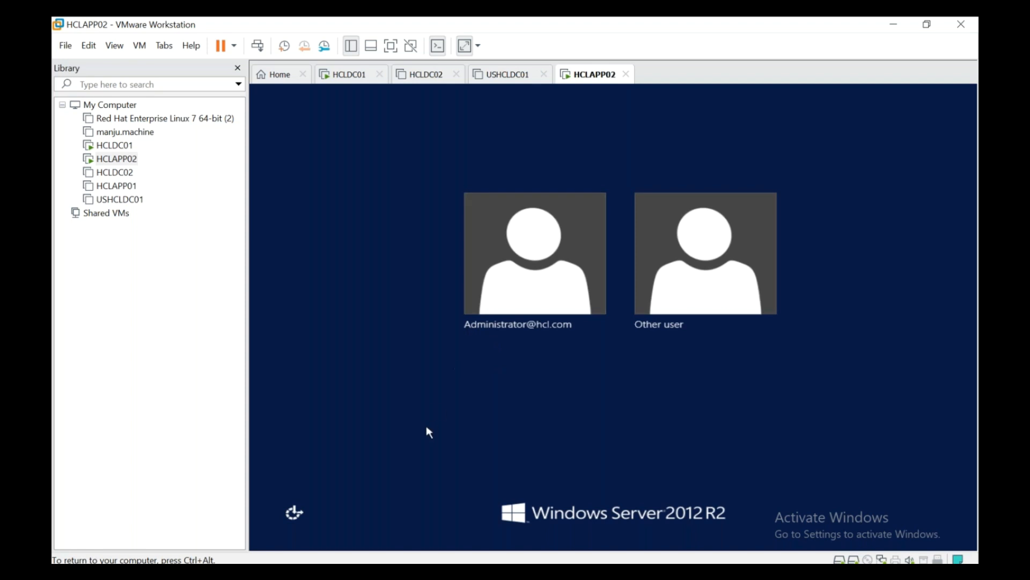
{"action": "left_click", "coordinate": [266, 51]}
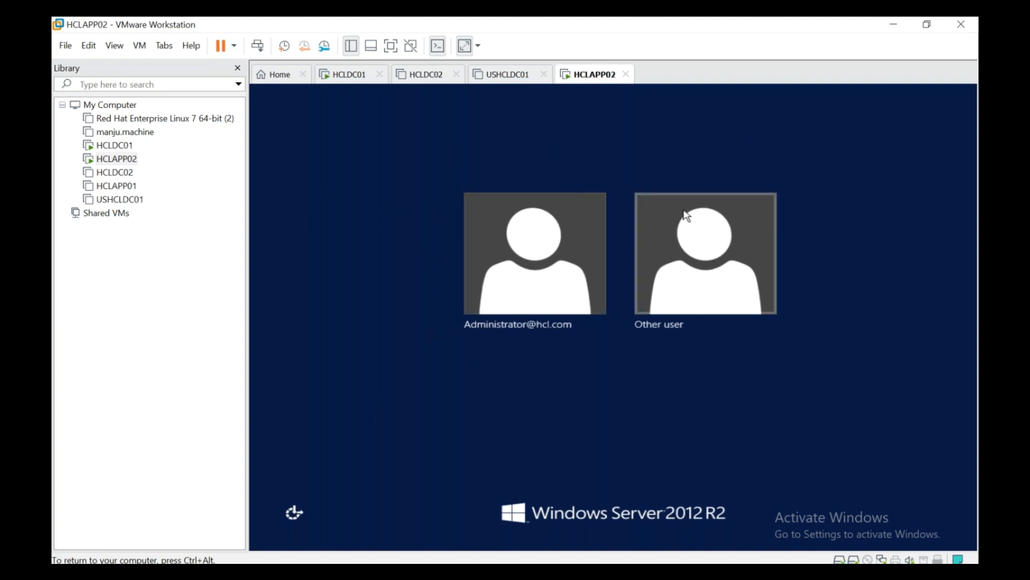
{"action": "left_click", "coordinate": [592, 311]}
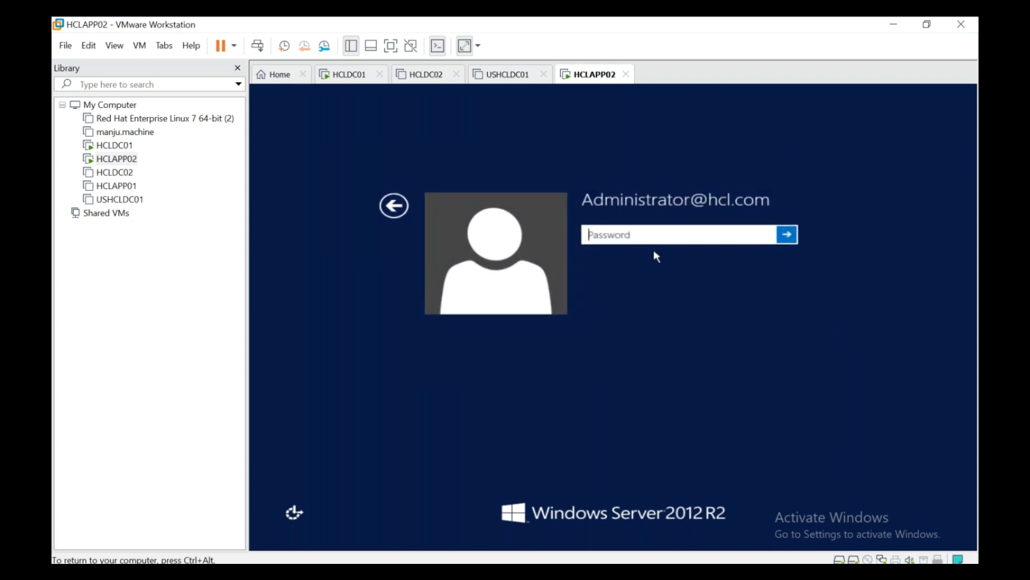
{"action": "left_click", "coordinate": [367, 76]}
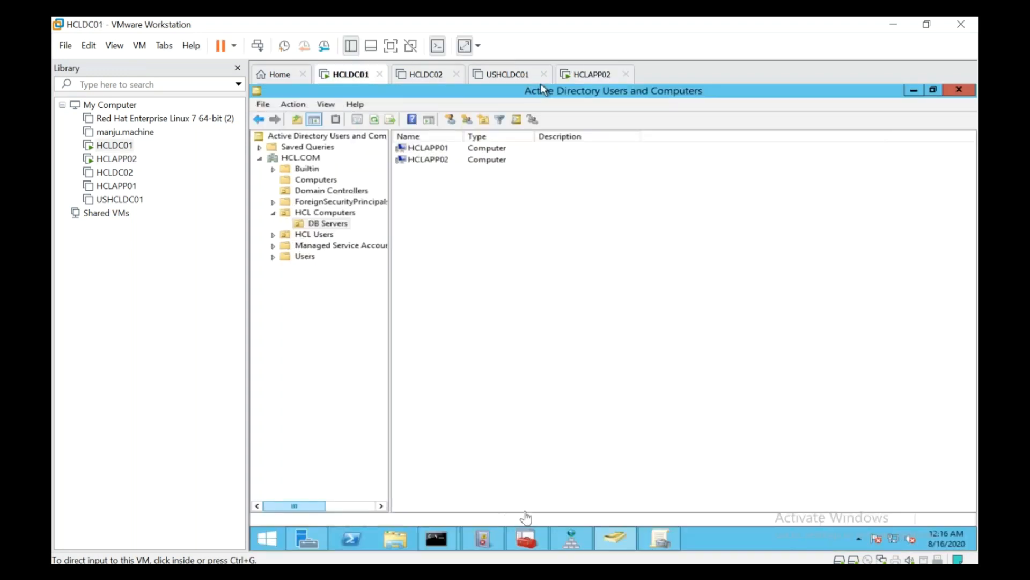
Step: Open Domain Policy_HCL_V1 in the Group Policy Management Editor
{"action": "left_click", "coordinate": [666, 542]}
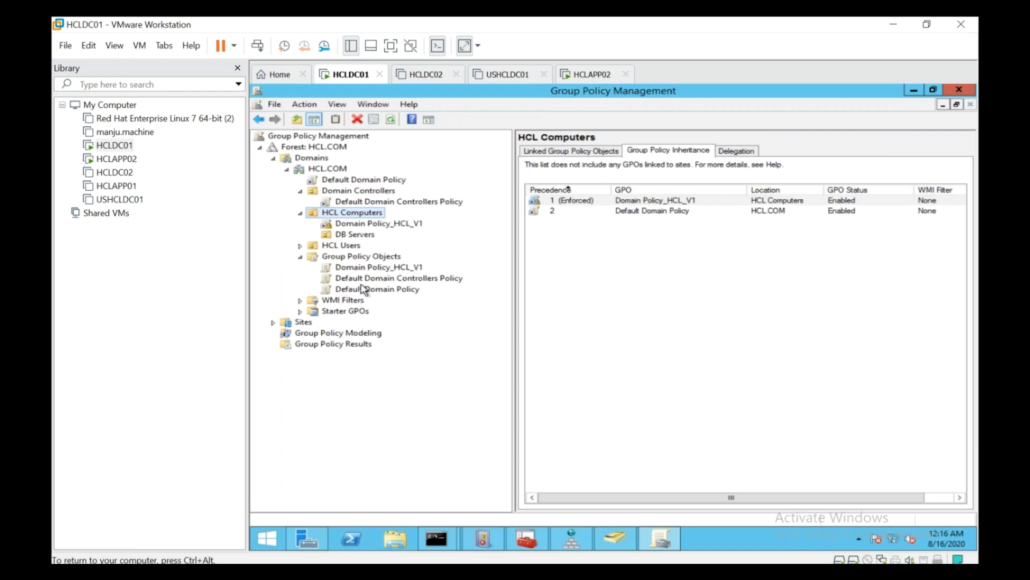
{"action": "left_click", "coordinate": [373, 268]}
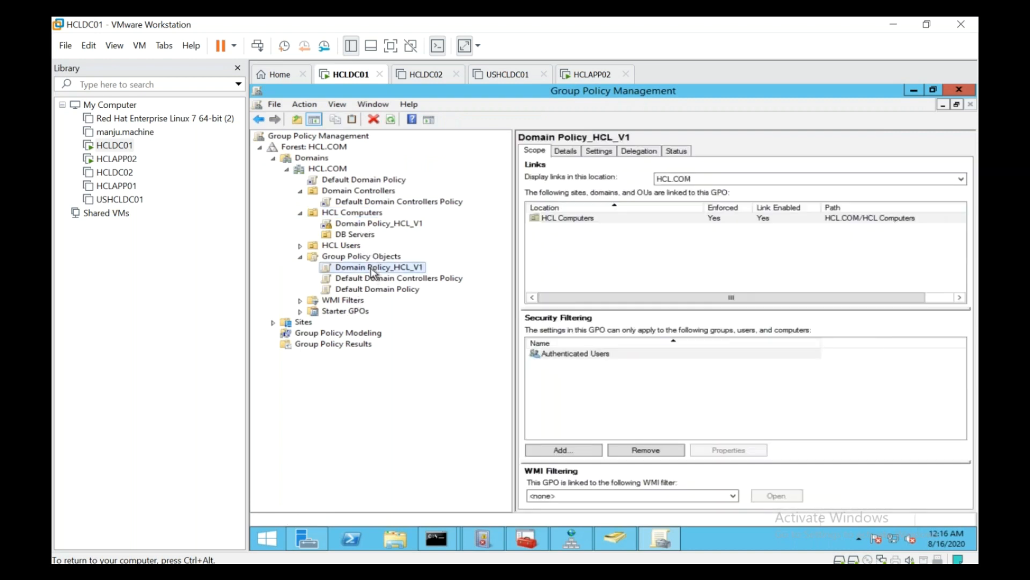
{"action": "right_click", "coordinate": [372, 268]}
{"action": "left_click", "coordinate": [384, 277]}
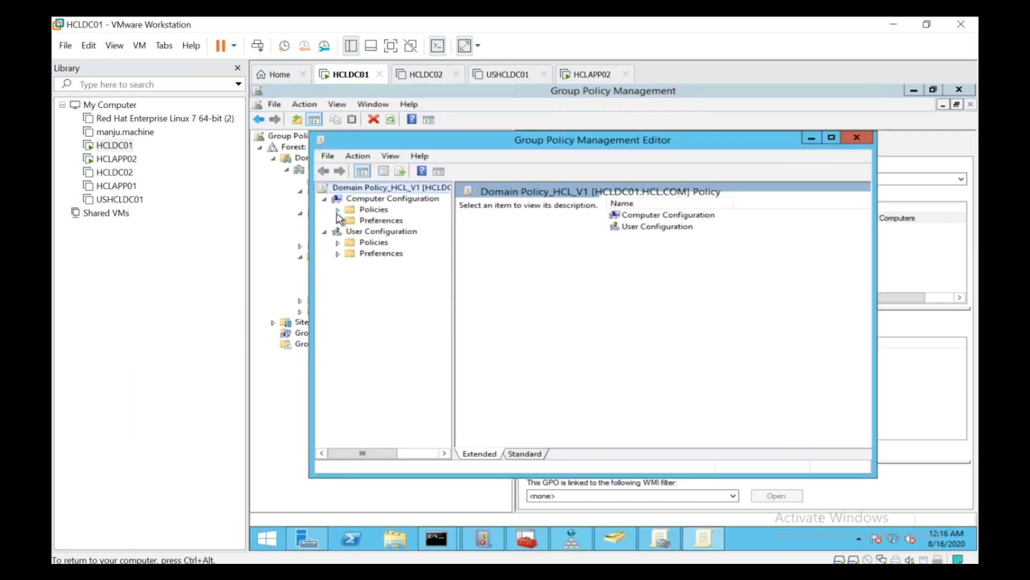
Step: Navigate Computer Configuration > Security Settings > Local Policies to Security Options
{"action": "left_click", "coordinate": [338, 210]}
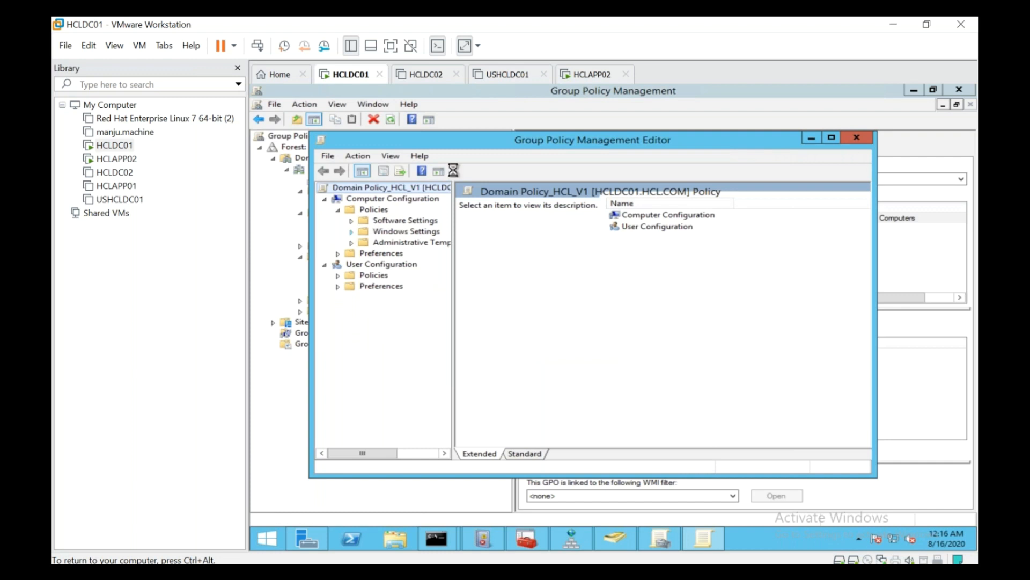
{"action": "double_click", "coordinate": [476, 140]}
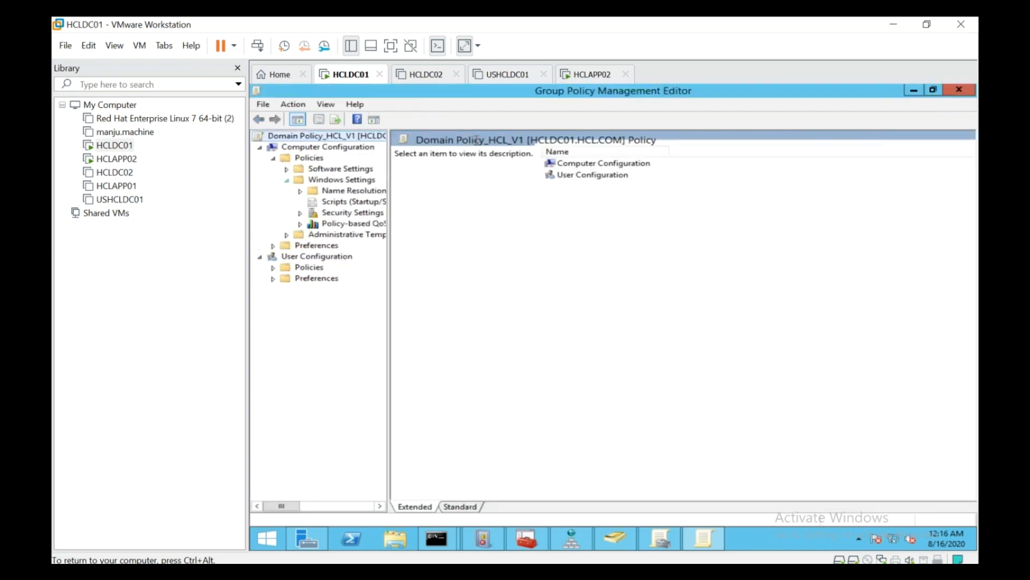
{"action": "left_click", "coordinate": [299, 213]}
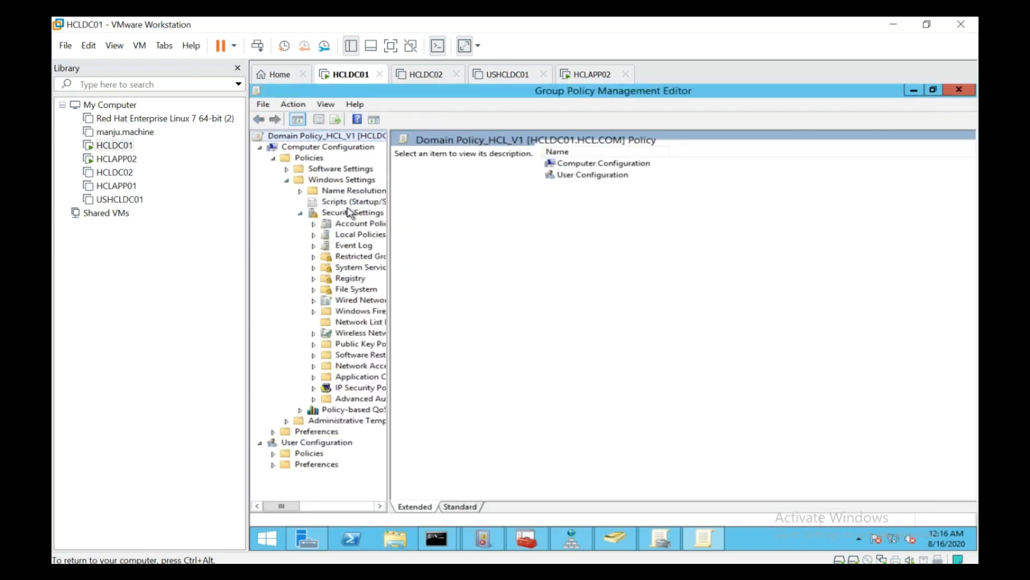
{"action": "left_click", "coordinate": [391, 46]}
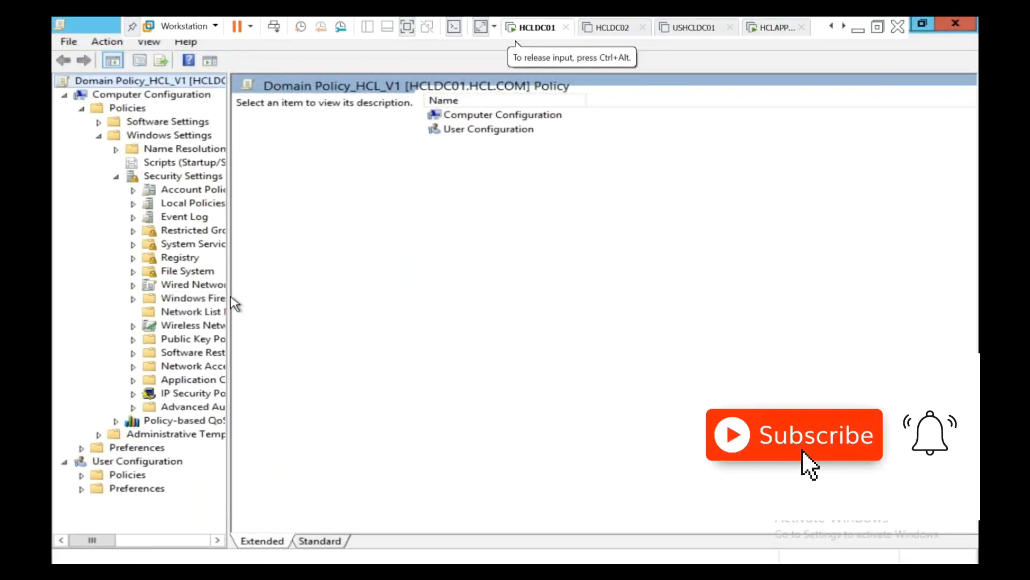
{"action": "left_click_drag", "start_coordinate": [230, 294], "coordinate": [352, 296]}
{"action": "left_click", "coordinate": [133, 204]}
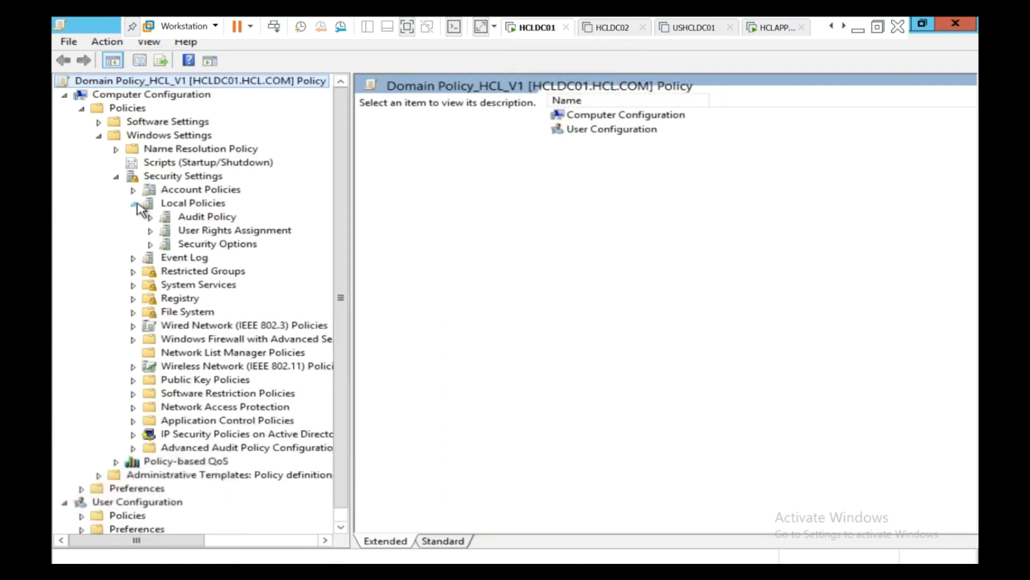
{"action": "left_click", "coordinate": [183, 248]}
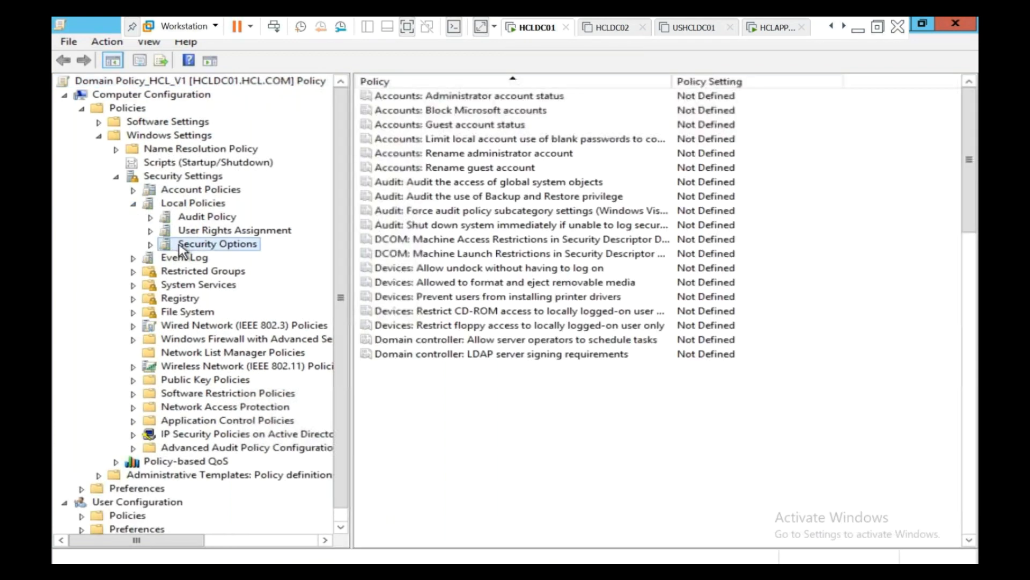
Step: Define 'Interactive logon: Do not display last user name' as Enabled, then switch to HCLAPP02
{"action": "left_click", "coordinate": [515, 339]}
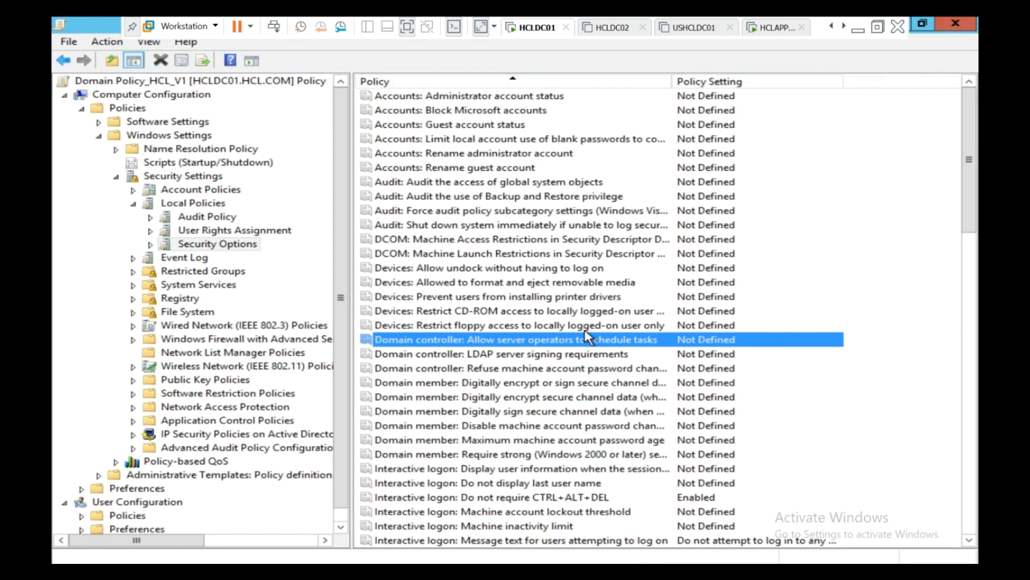
{"action": "scroll", "coordinate": [588, 337], "scroll_direction": "down", "scroll_amount": 3}
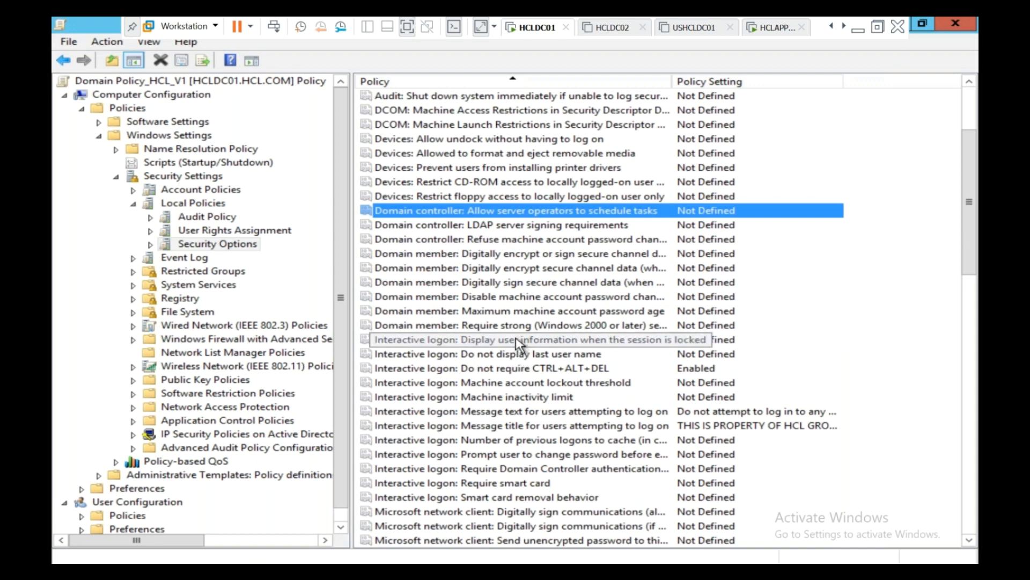
{"action": "left_click", "coordinate": [541, 358]}
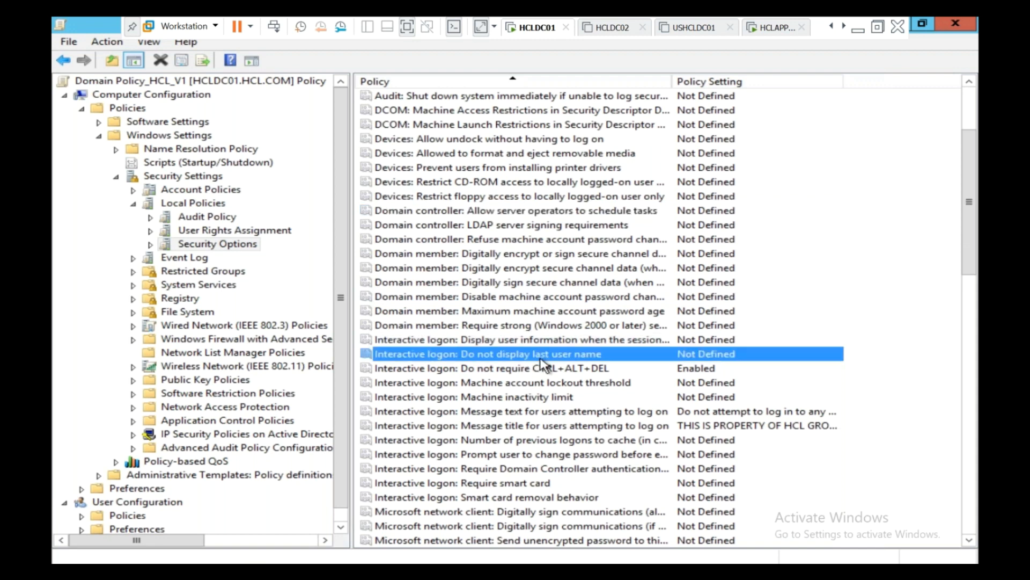
{"action": "double_click", "coordinate": [540, 355]}
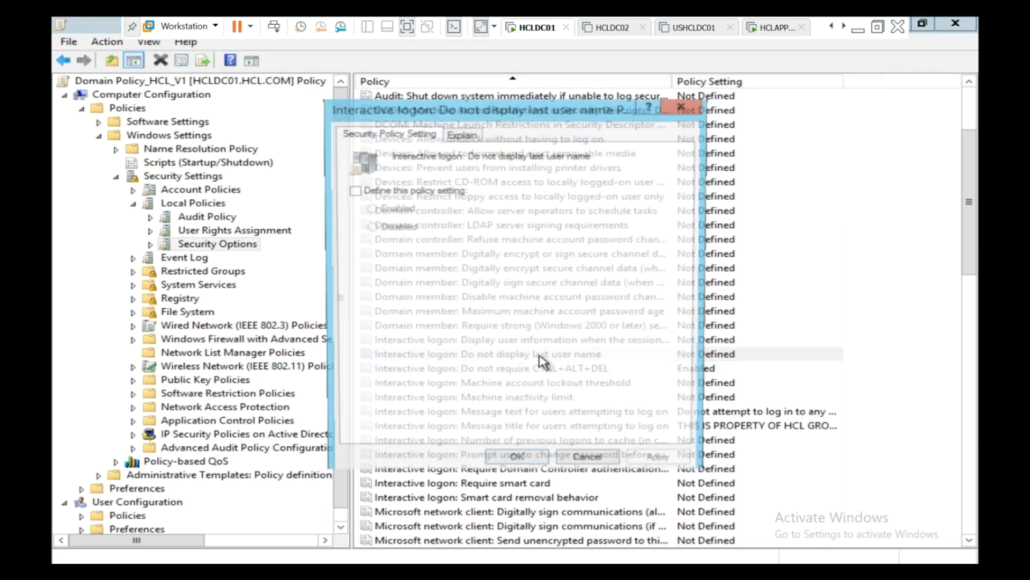
{"action": "left_click", "coordinate": [365, 195]}
{"action": "left_click", "coordinate": [370, 209]}
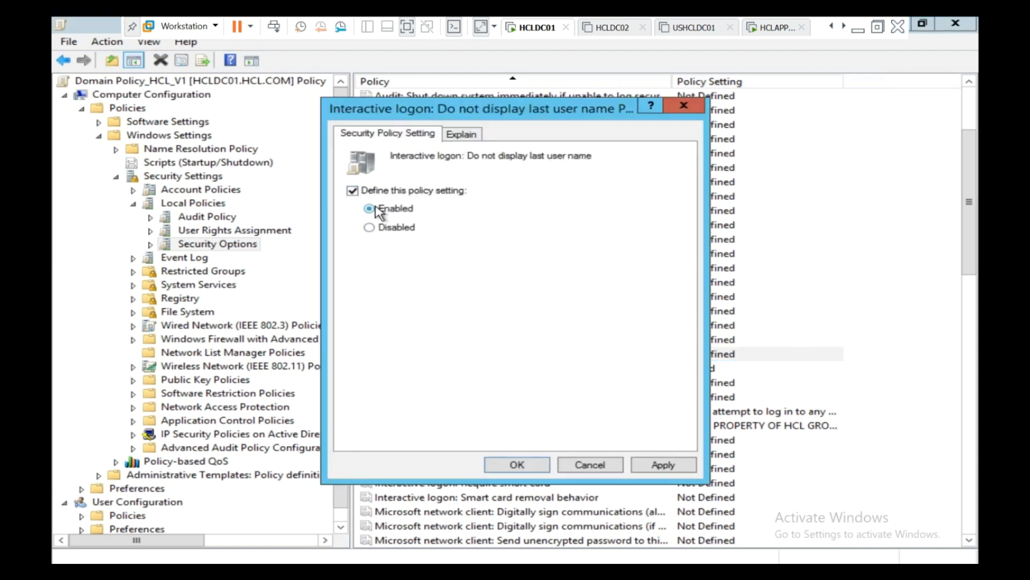
{"action": "left_click", "coordinate": [515, 464]}
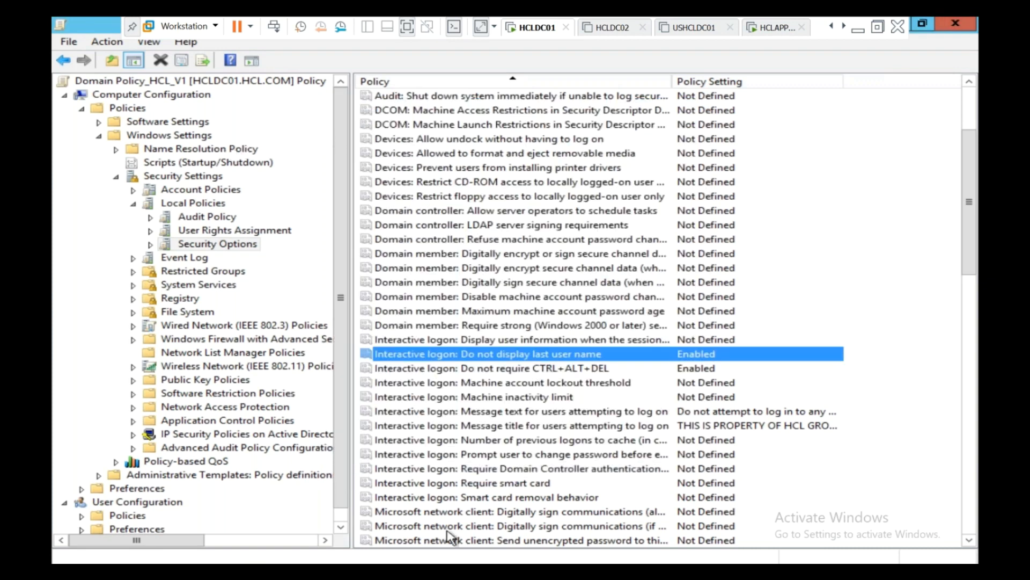
{"action": "left_click", "coordinate": [775, 28]}
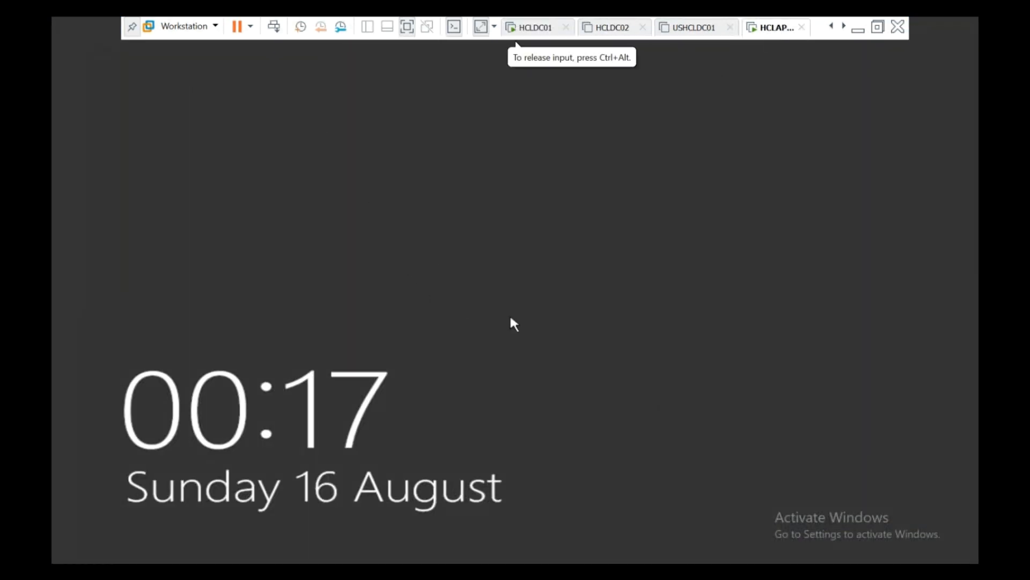
Step: Get past the HCLAPP02 lock screen and sign in with the administrator tile and its password
{"action": "left_click", "coordinate": [615, 399]}
{"action": "left_click", "coordinate": [601, 382]}
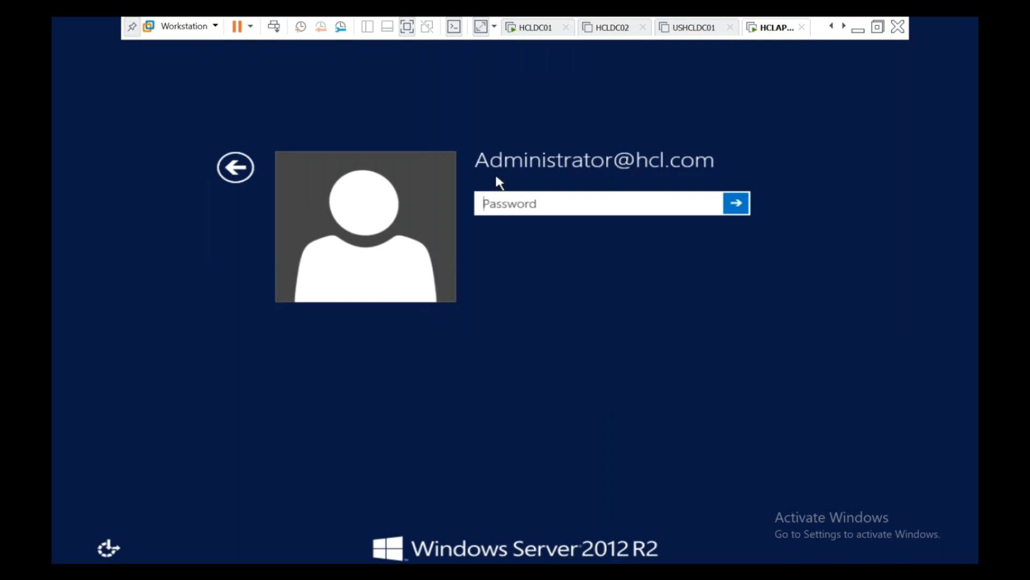
{"action": "left_click", "coordinate": [236, 168]}
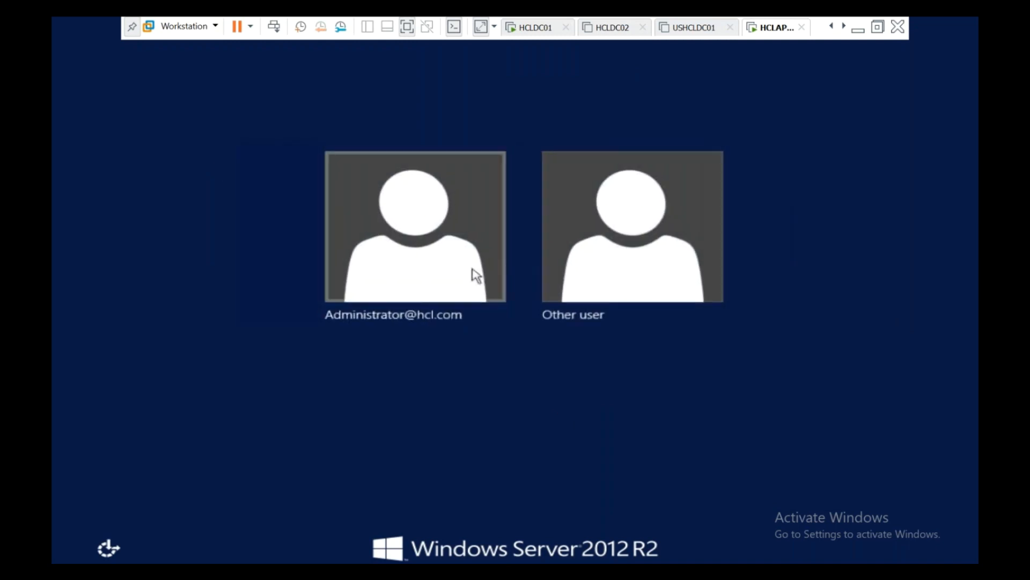
{"action": "left_click", "coordinate": [453, 268]}
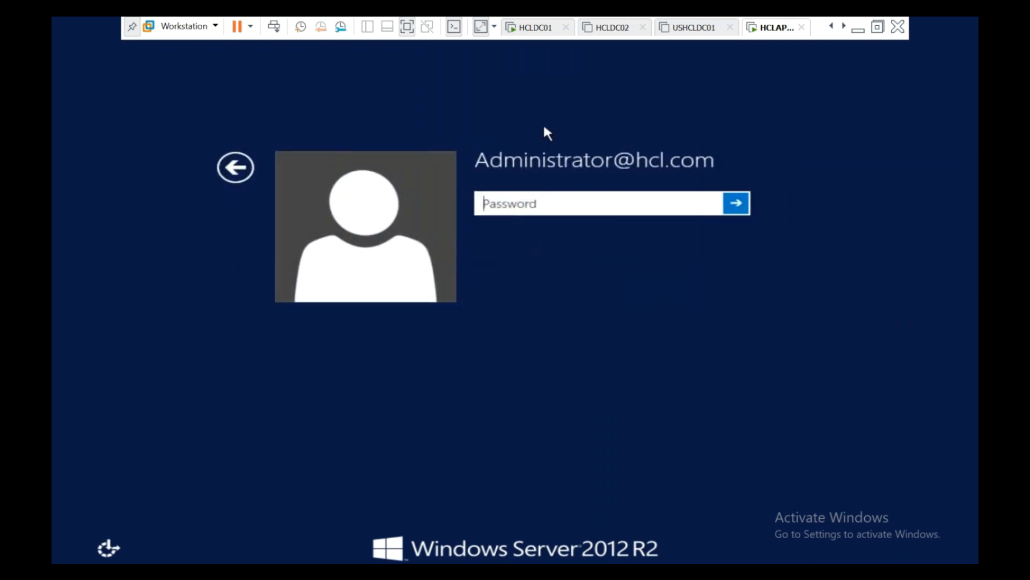
{"action": "type", "text": "•••••••••••••"}
{"action": "key", "text": "Return"}
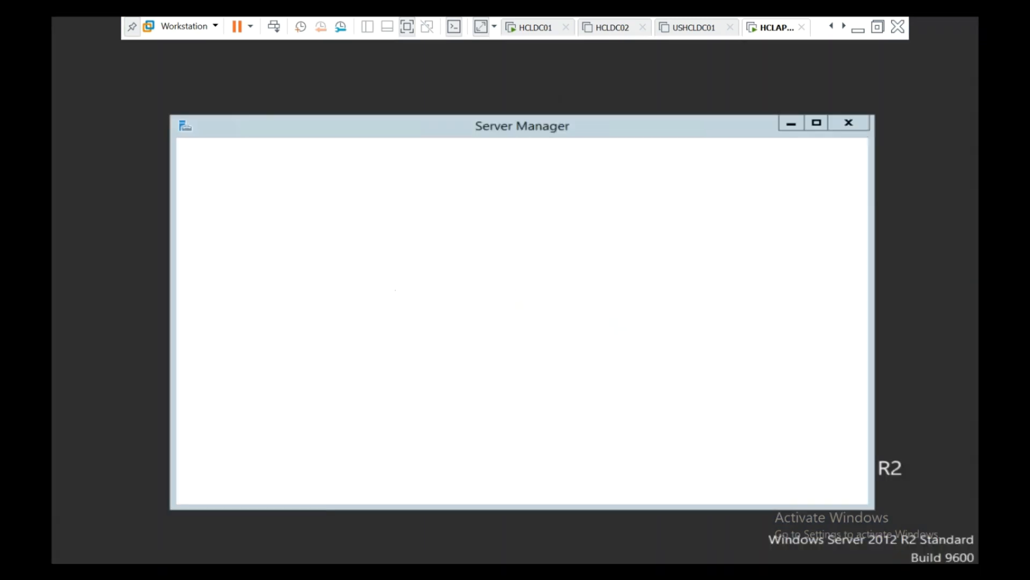
Step: Run gpupdate /force on HCLAPP02 from the Run box
{"action": "right_click", "coordinate": [76, 560]}
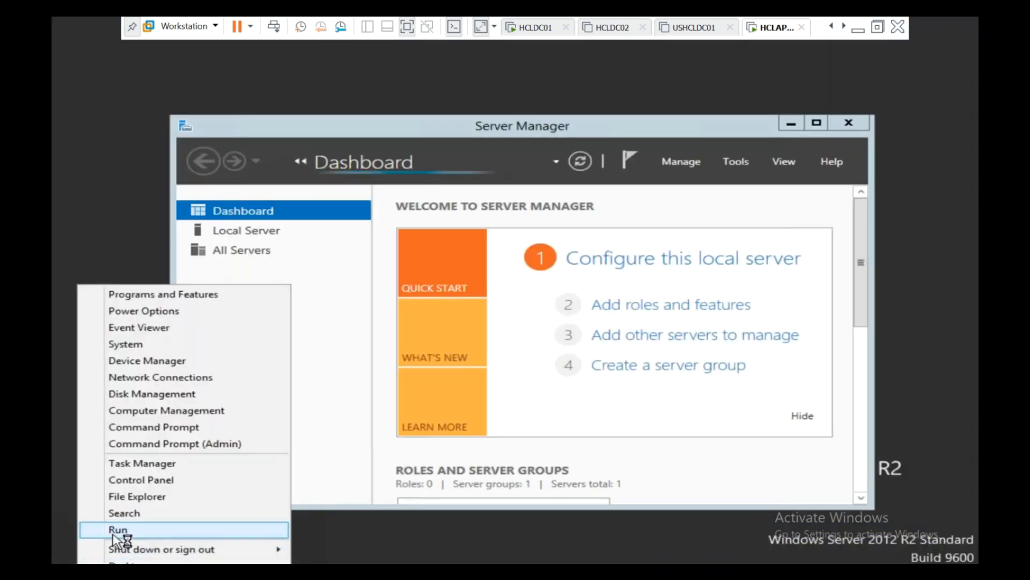
{"action": "left_click", "coordinate": [115, 530]}
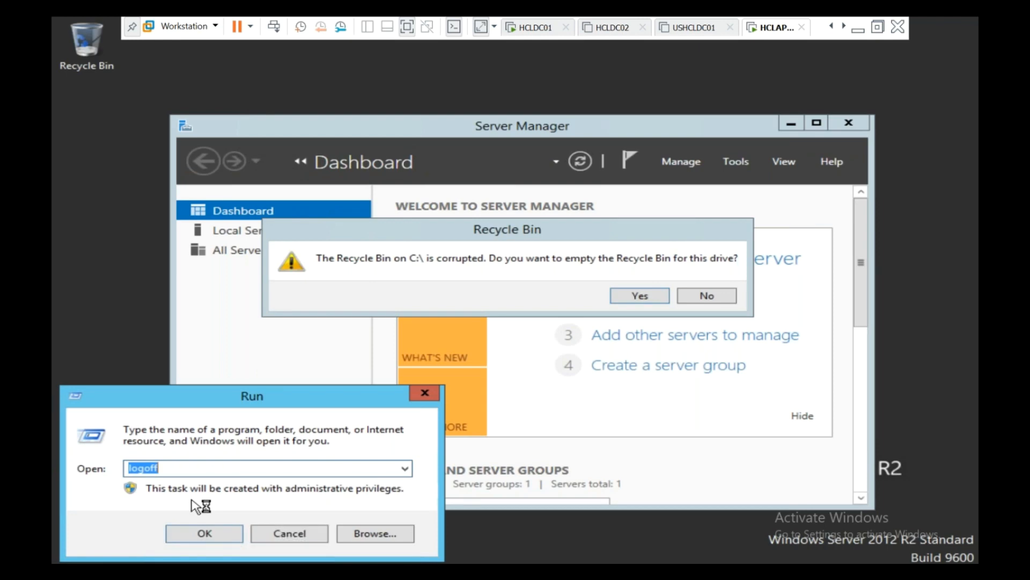
{"action": "type", "text": "gp"}
{"action": "key", "text": "Down"}
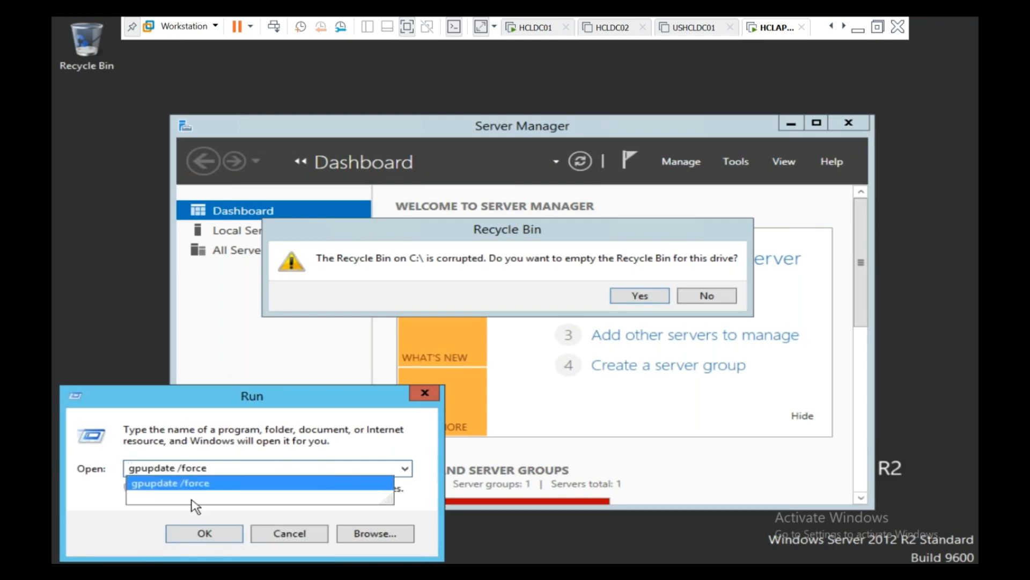
{"action": "key", "text": "Return"}
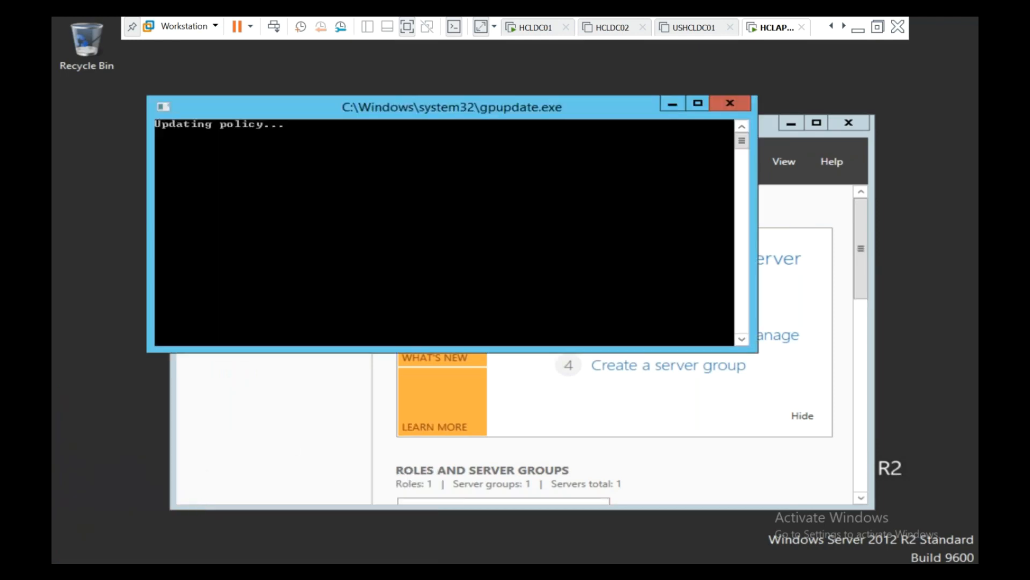
Step: Decline emptying the Recycle Bin, let the computer policy update finish, and close Server Manager
{"action": "left_click", "coordinate": [672, 104]}
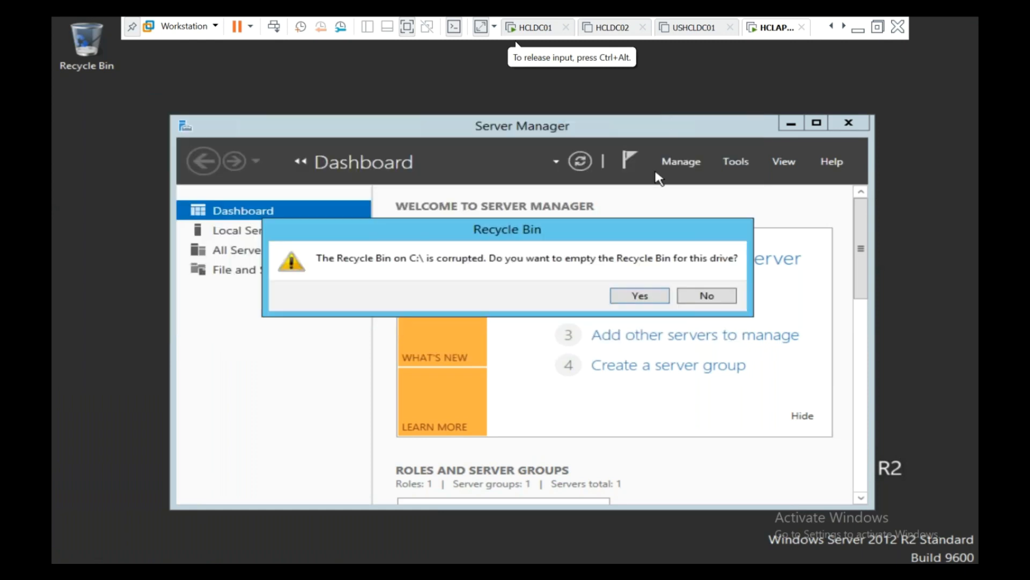
{"action": "left_click", "coordinate": [697, 297]}
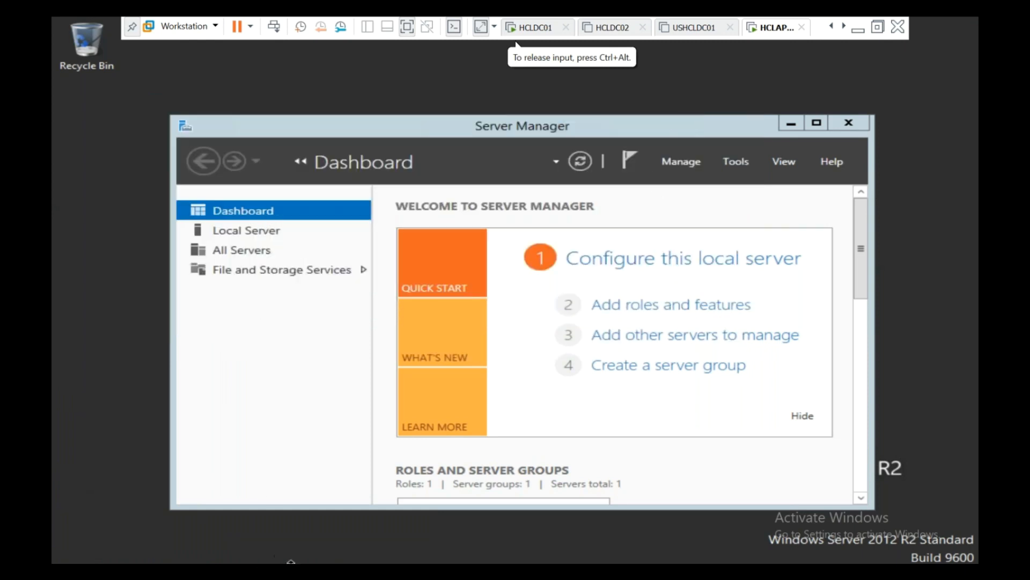
{"action": "left_click", "coordinate": [292, 567]}
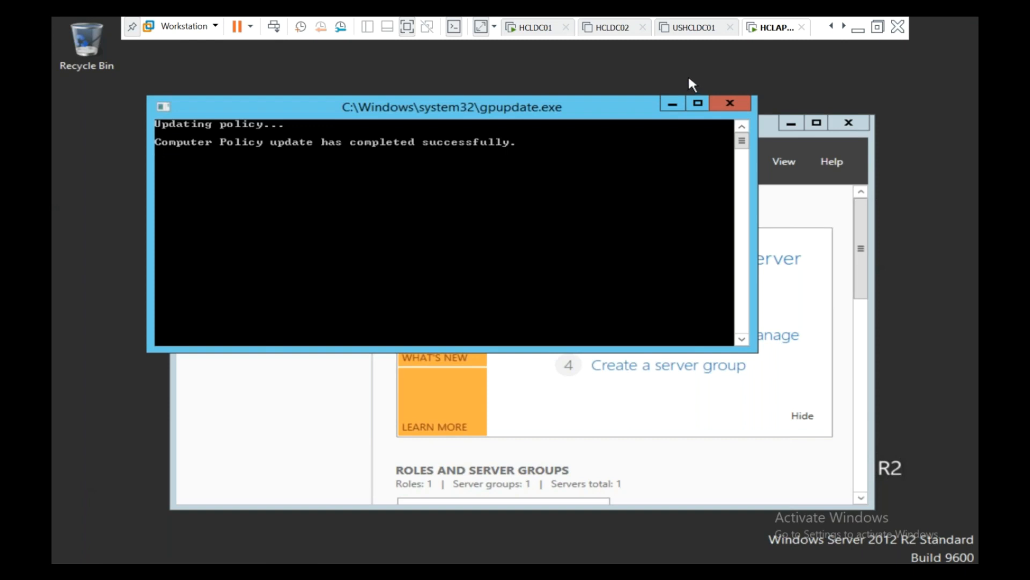
{"action": "left_click", "coordinate": [855, 127]}
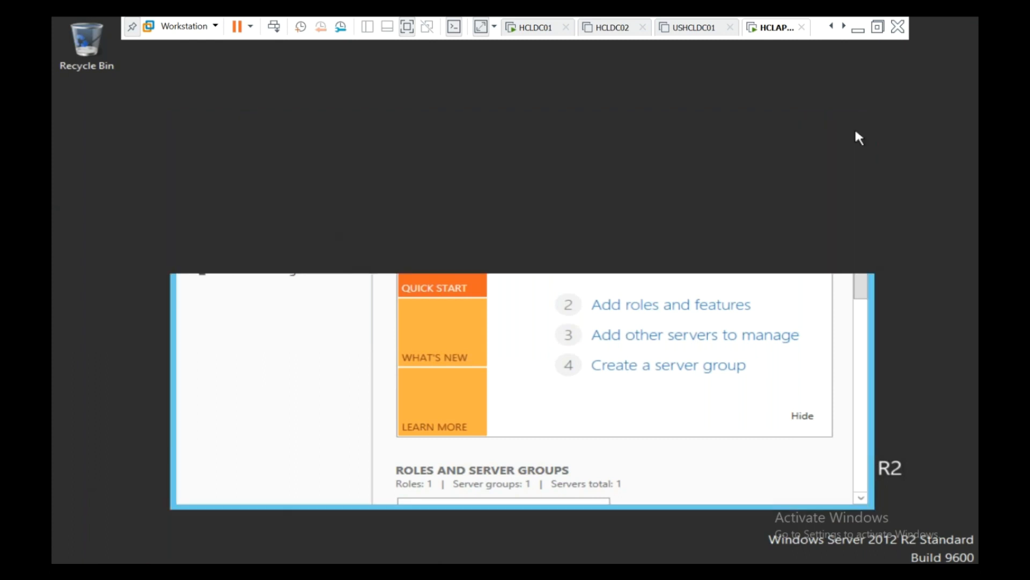
Step: Sign out of HCLAPP02 with the logoff command and acknowledge the HCL legal notice
{"action": "key", "text": "super+x"}
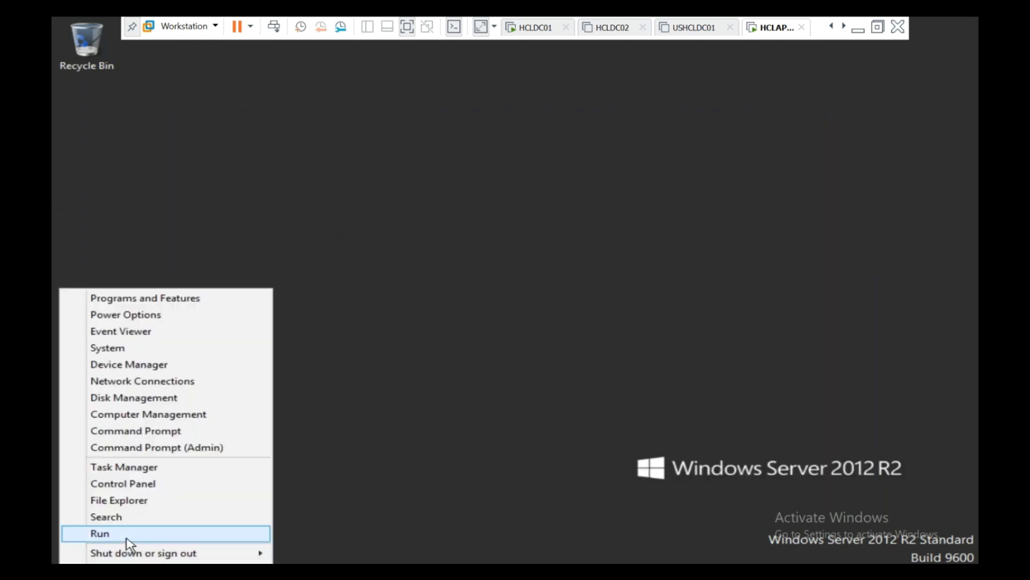
{"action": "left_click", "coordinate": [126, 533]}
{"action": "type", "text": "logoff"}
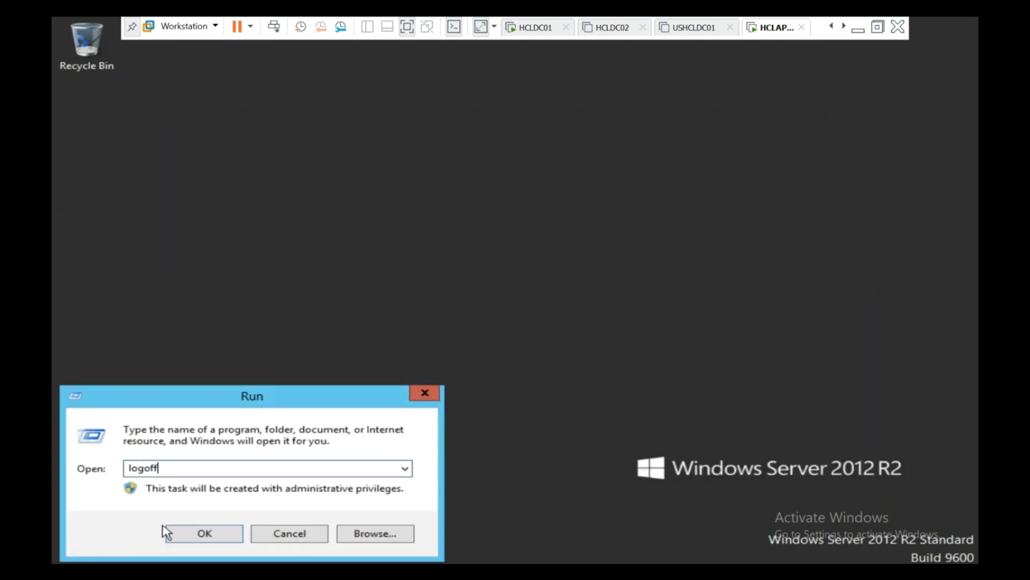
{"action": "key", "text": "Return"}
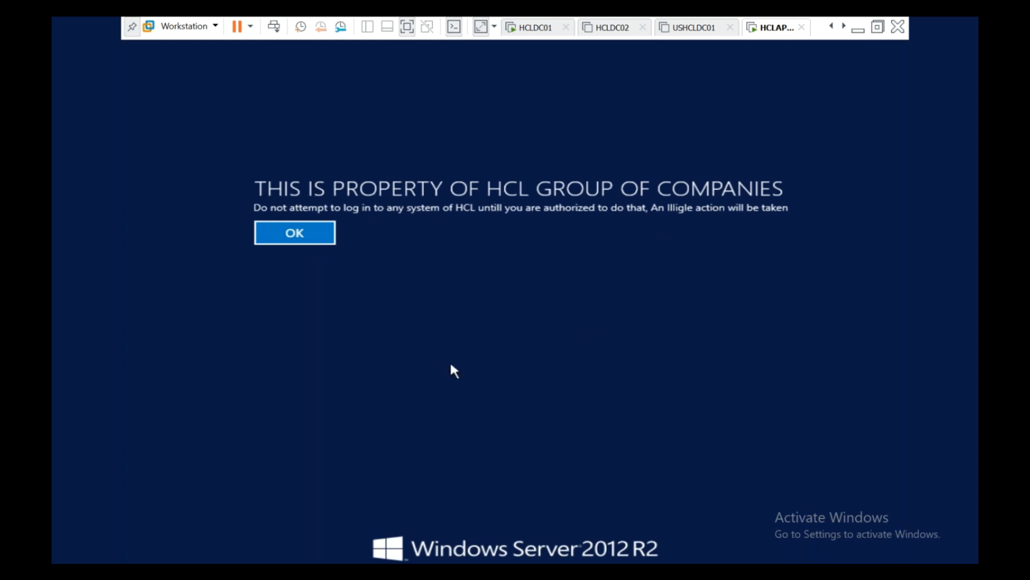
{"action": "left_click", "coordinate": [331, 241]}
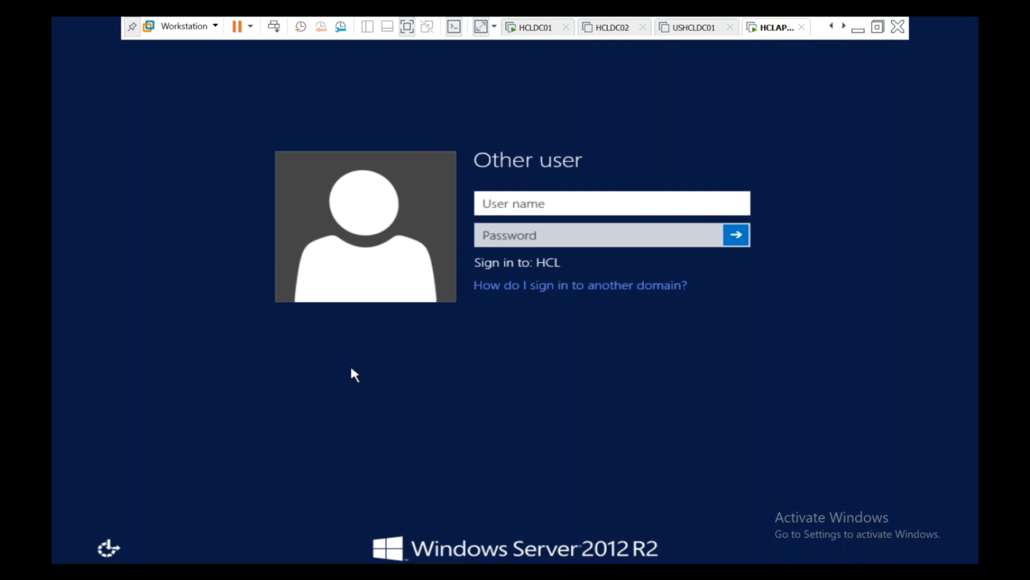
Step: On HCLDC01, close the Group Policy editor
{"action": "left_click", "coordinate": [542, 28]}
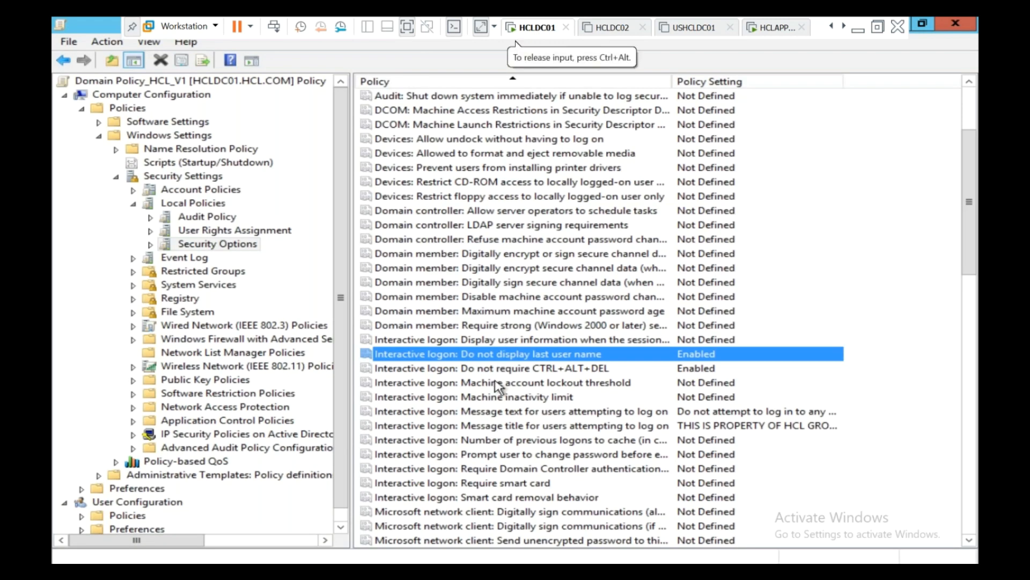
{"action": "scroll", "coordinate": [498, 385], "scroll_direction": "down", "scroll_amount": 9}
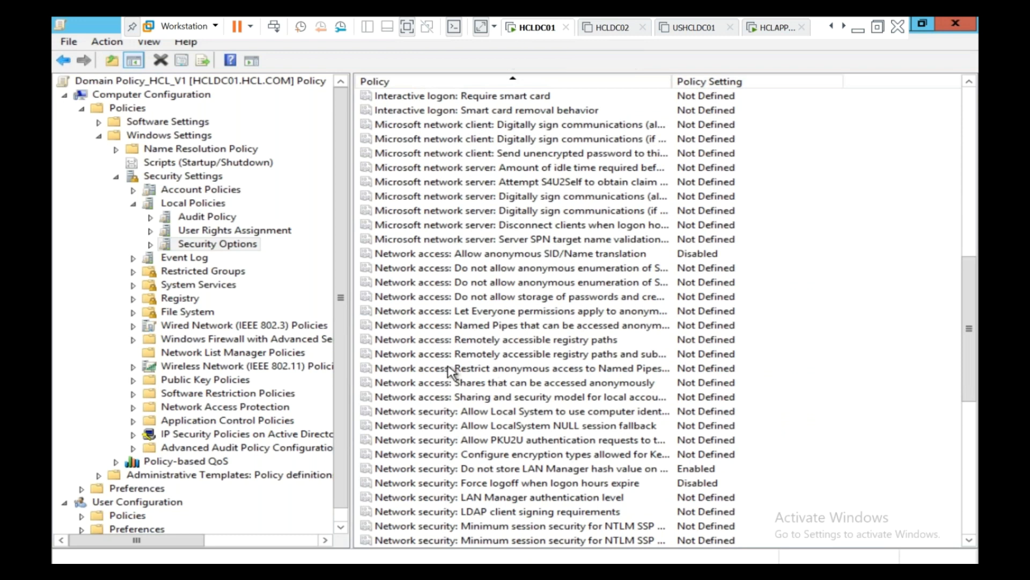
{"action": "left_click", "coordinate": [574, 563]}
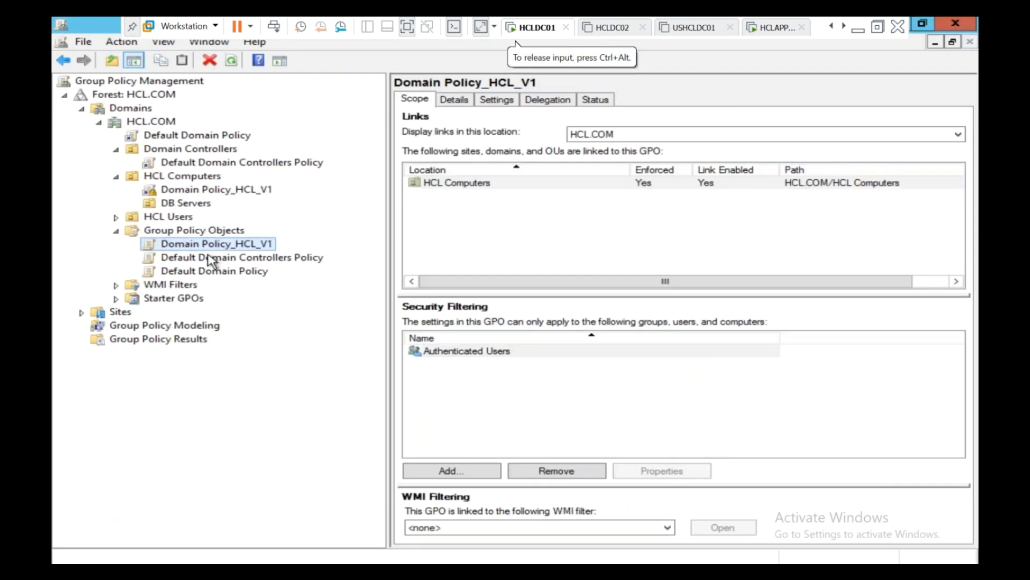
Step: Check Group Policy Inheritance on HCL Computers shows Domain Policy_HCL_V1 enforced first, then switch to Active Directory Users and Computers
{"action": "left_click", "coordinate": [215, 272]}
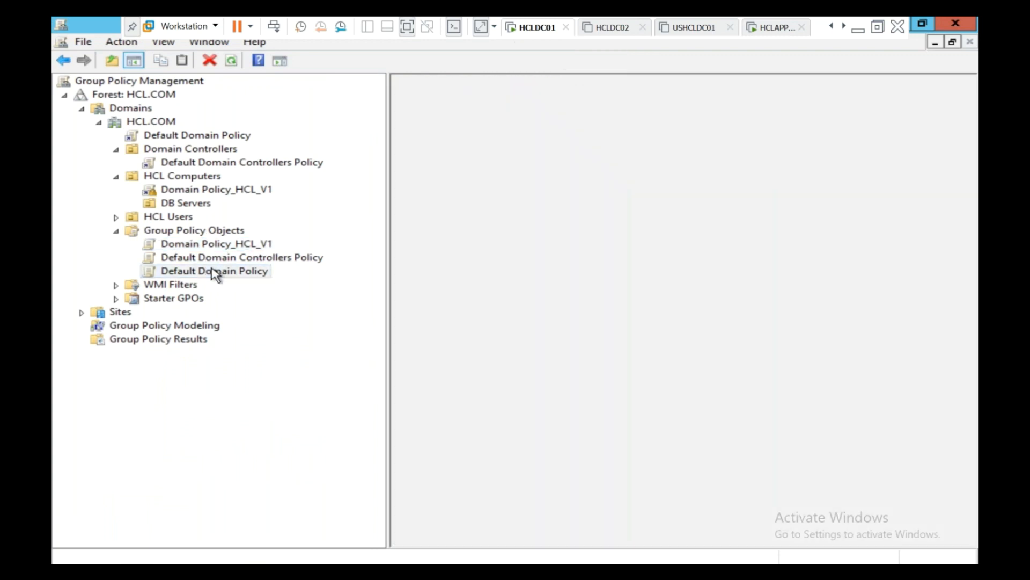
{"action": "right_click", "coordinate": [215, 272]}
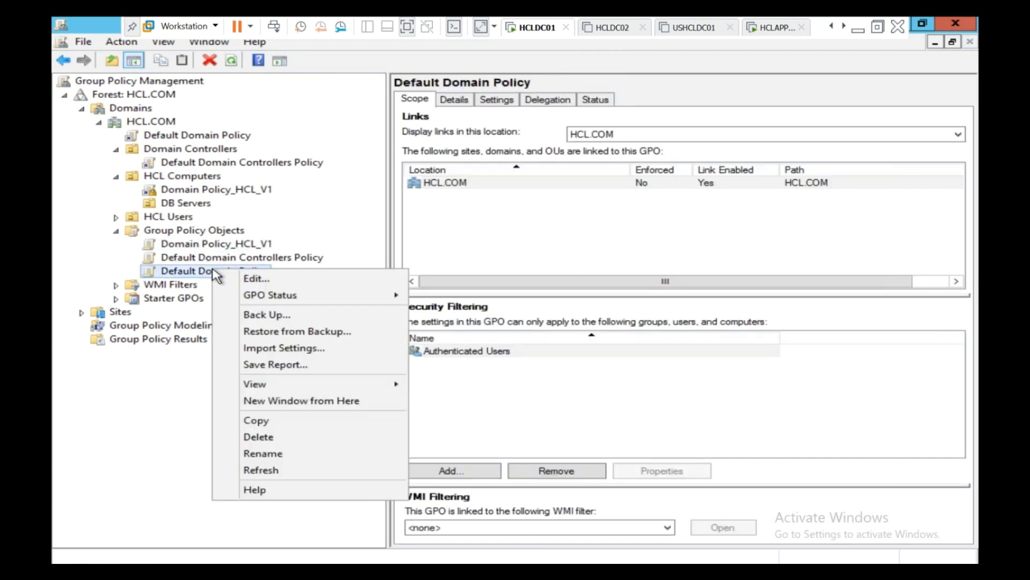
{"action": "left_click", "coordinate": [214, 246]}
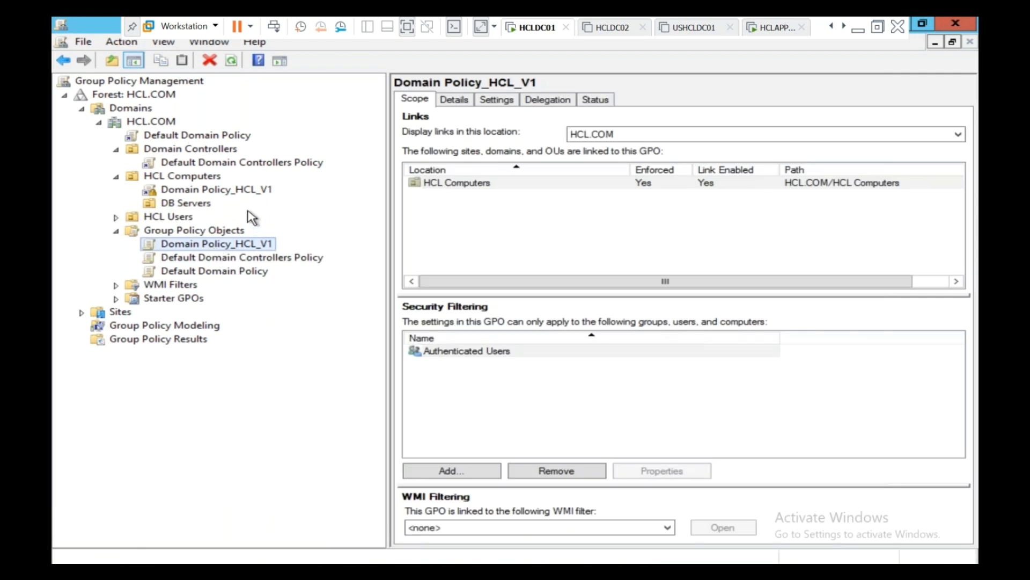
{"action": "left_click", "coordinate": [204, 178]}
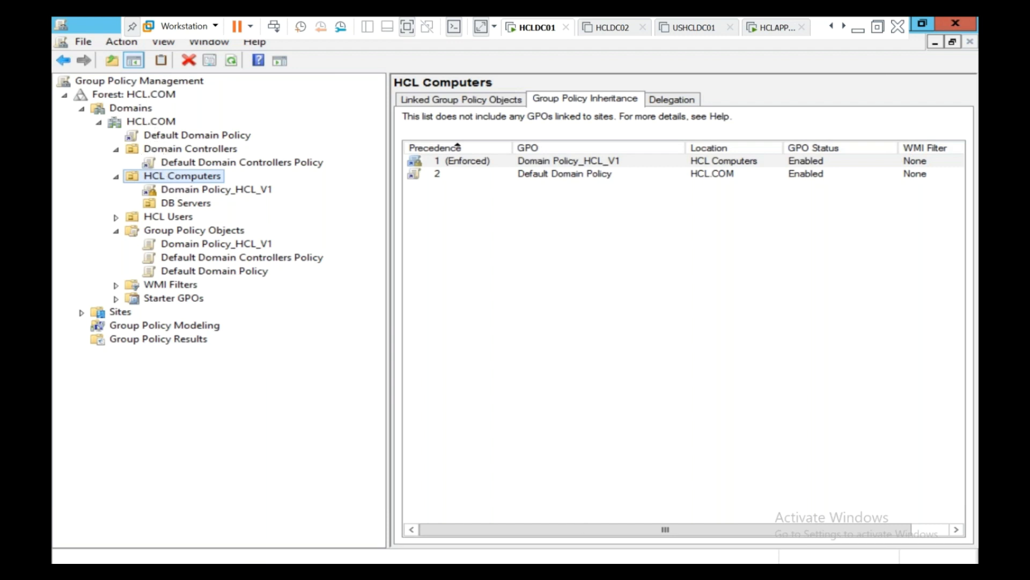
{"action": "key", "text": "alt+Tab"}
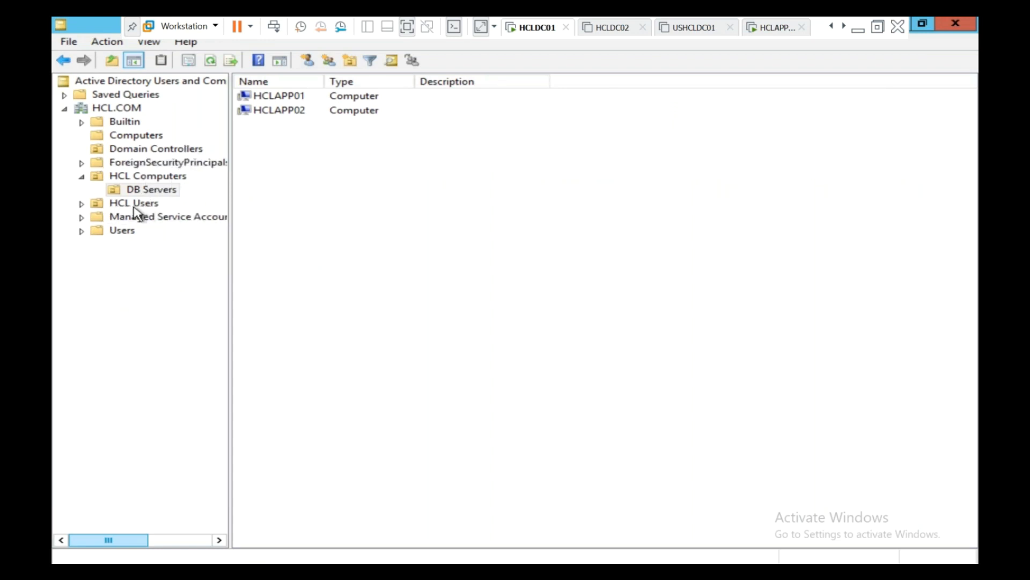
Step: Drag HCLAPP01 and HCLAPP02 into the DB Servers OU
{"action": "left_click", "coordinate": [133, 192]}
{"action": "left_click_drag", "start_coordinate": [375, 144], "coordinate": [247, 99]}
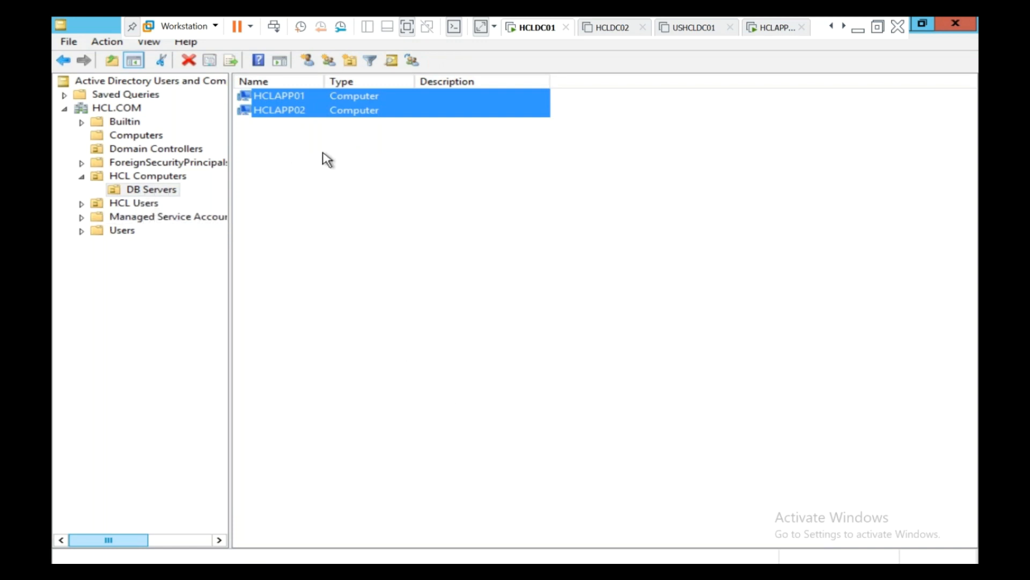
{"action": "left_click", "coordinate": [373, 168]}
{"action": "left_click_drag", "start_coordinate": [373, 167], "coordinate": [256, 98]}
{"action": "left_click_drag", "start_coordinate": [198, 209], "coordinate": [143, 187]}
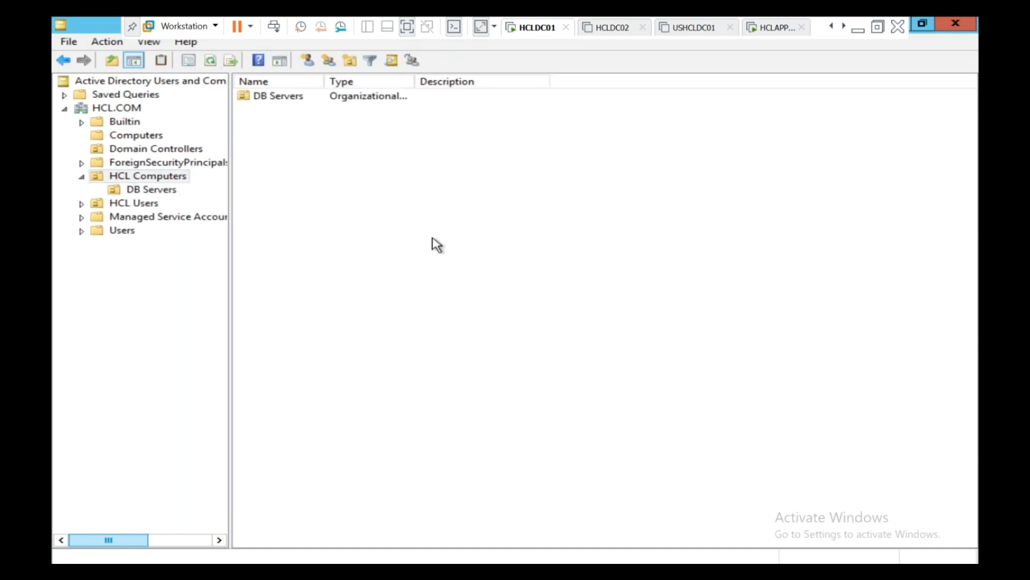
{"action": "left_click", "coordinate": [119, 111]}
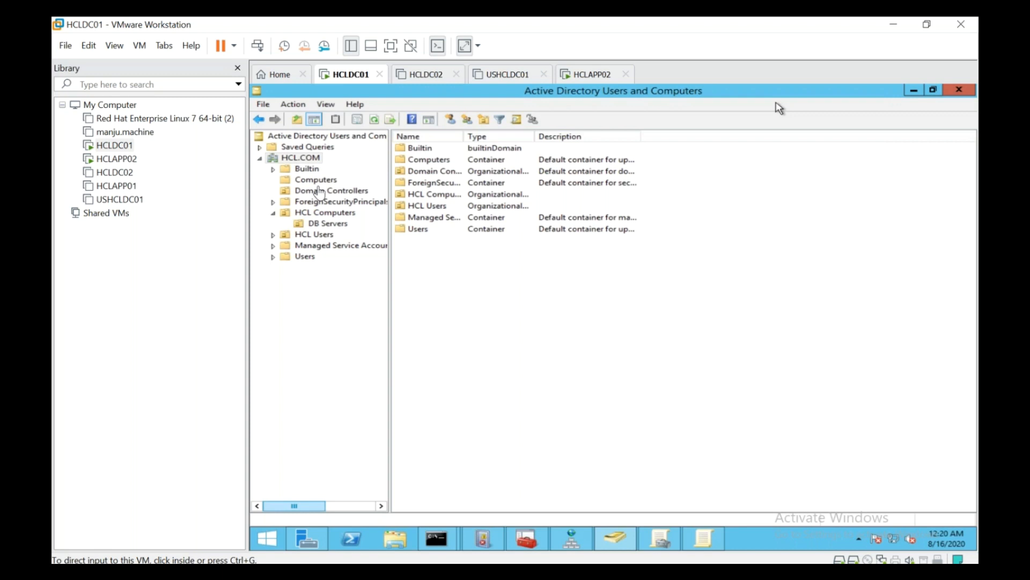
Step: Return to Active Directory Users and Computers and open HCL Computers > DB Servers
{"action": "left_click", "coordinate": [391, 51]}
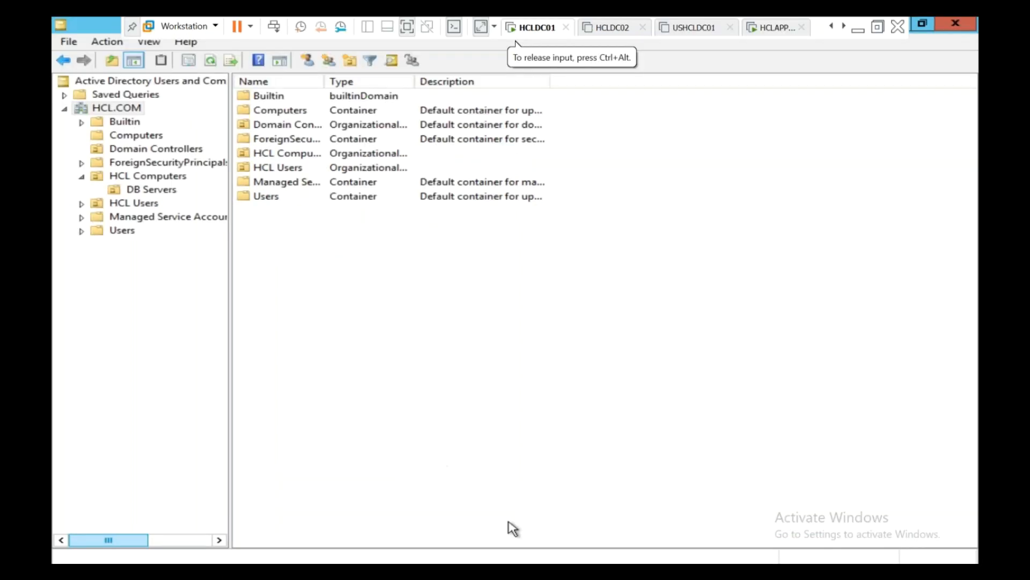
{"action": "left_click", "coordinate": [509, 570]}
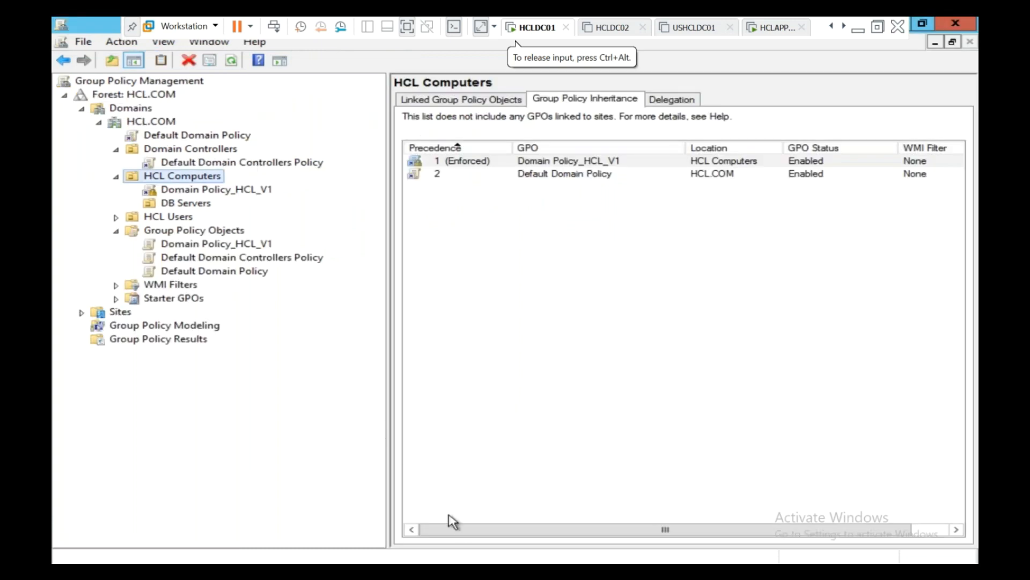
{"action": "left_click", "coordinate": [488, 560]}
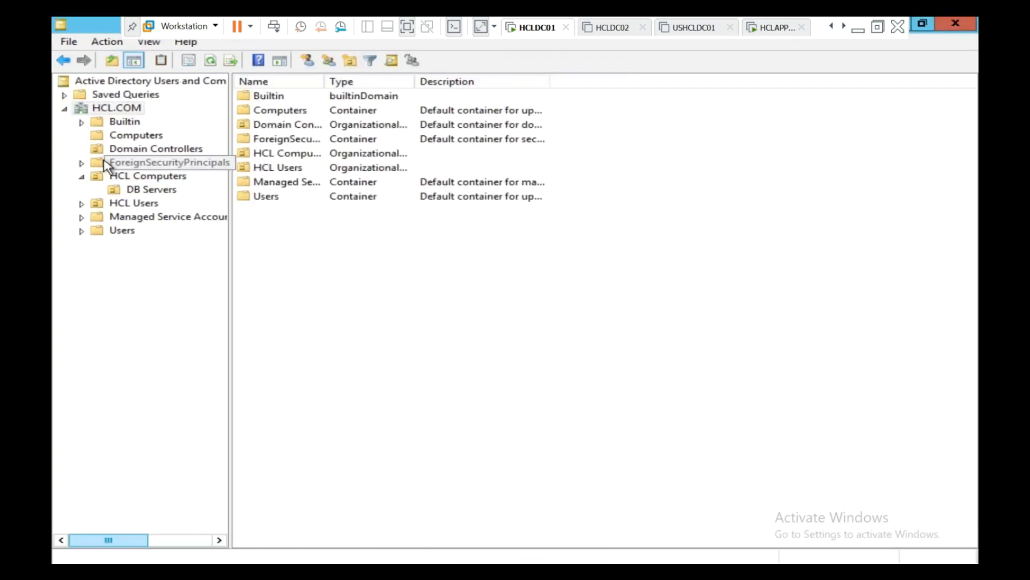
{"action": "left_click", "coordinate": [137, 181]}
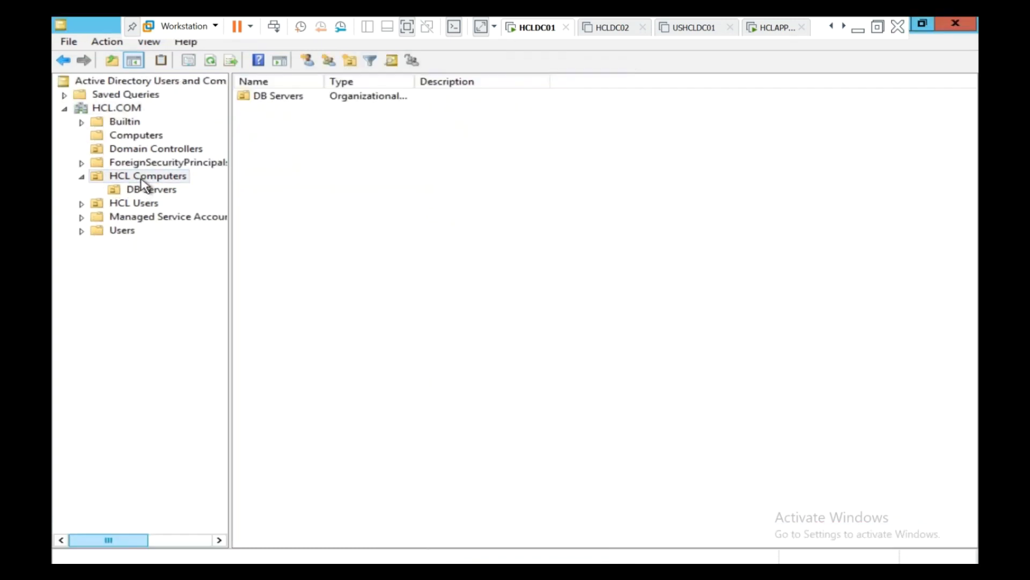
{"action": "left_click", "coordinate": [144, 191]}
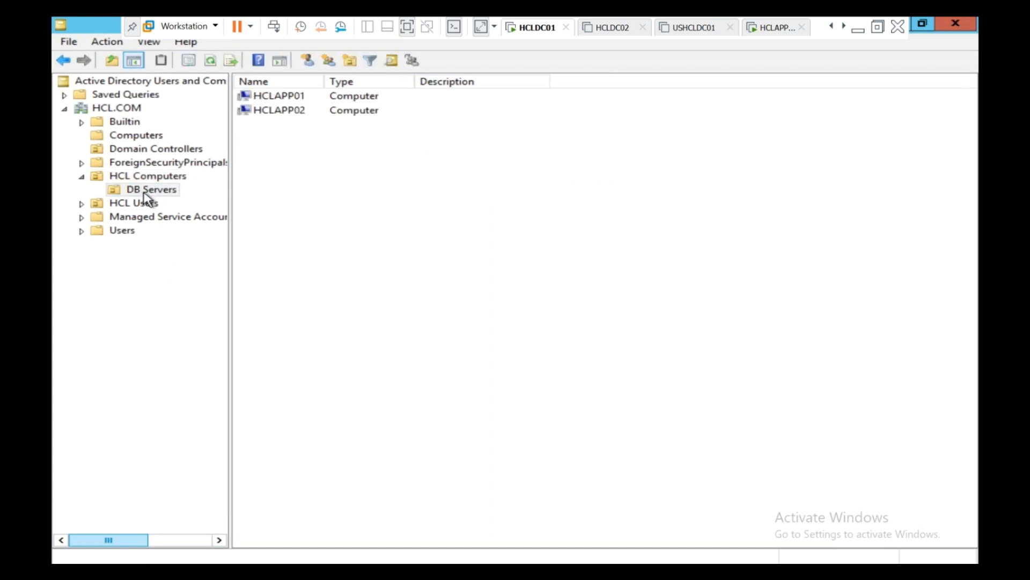
Step: Move HCLAPP02 from DB Servers into the Computers container
{"action": "left_click_drag", "start_coordinate": [401, 127], "coordinate": [246, 86]}
{"action": "left_click", "coordinate": [321, 220]}
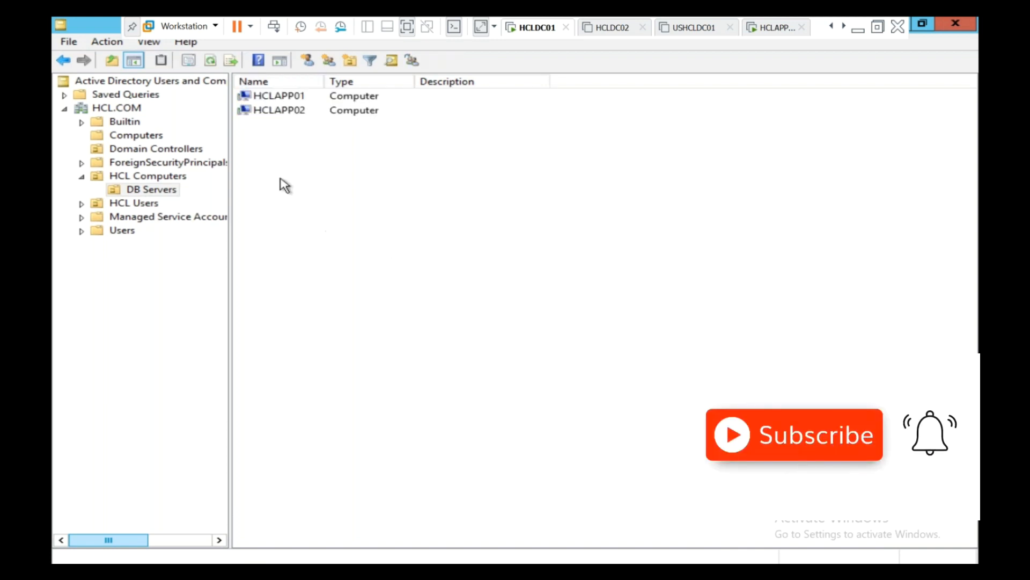
{"action": "left_click", "coordinate": [269, 111]}
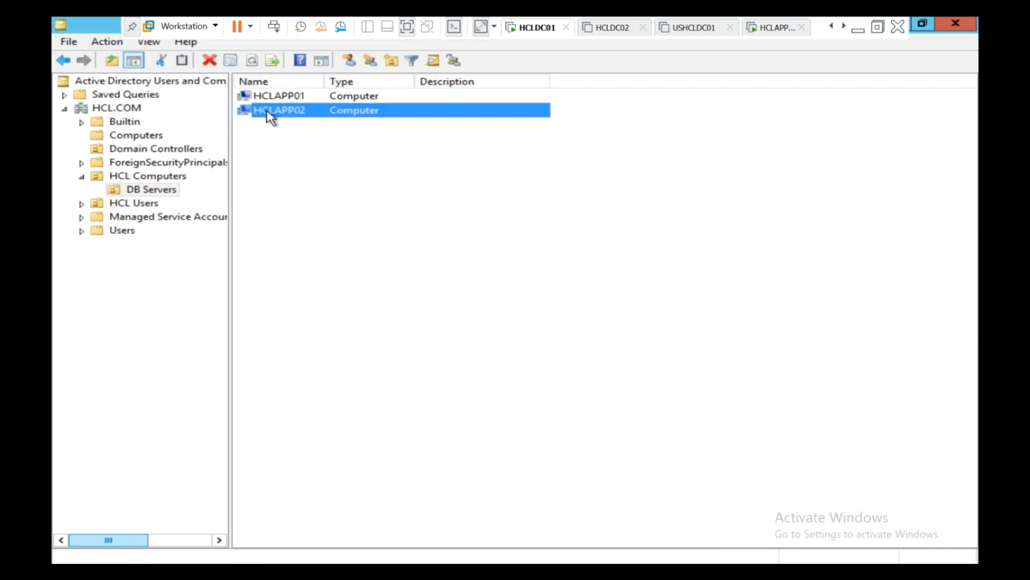
{"action": "right_click", "coordinate": [268, 113]}
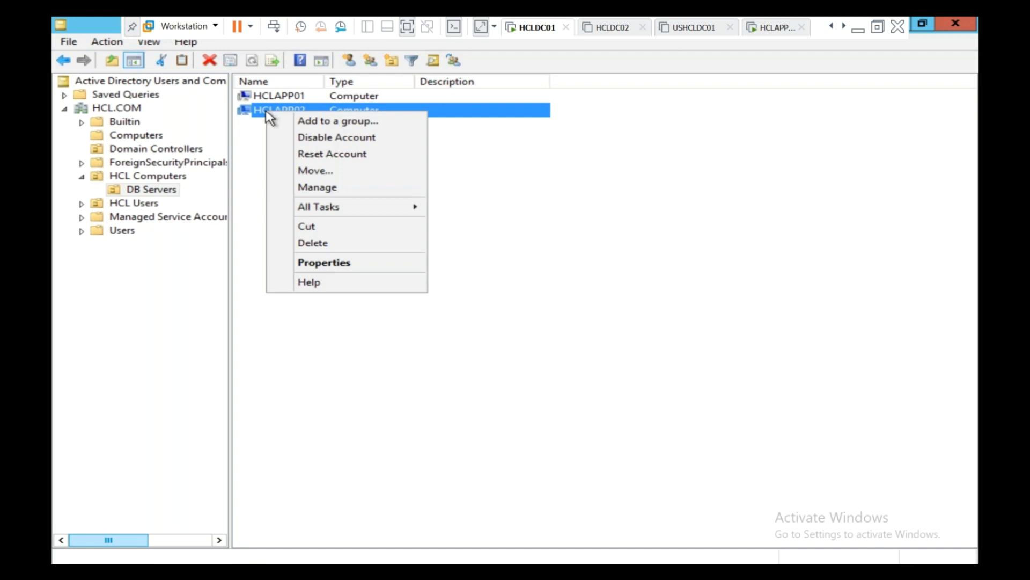
{"action": "left_click", "coordinate": [316, 170]}
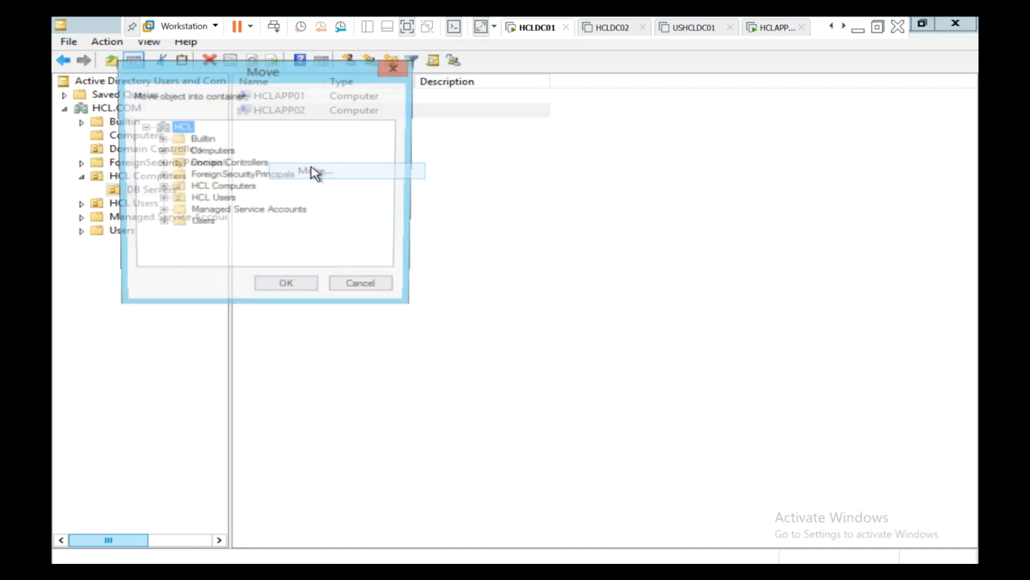
{"action": "left_click", "coordinate": [227, 155]}
{"action": "left_click", "coordinate": [160, 150]}
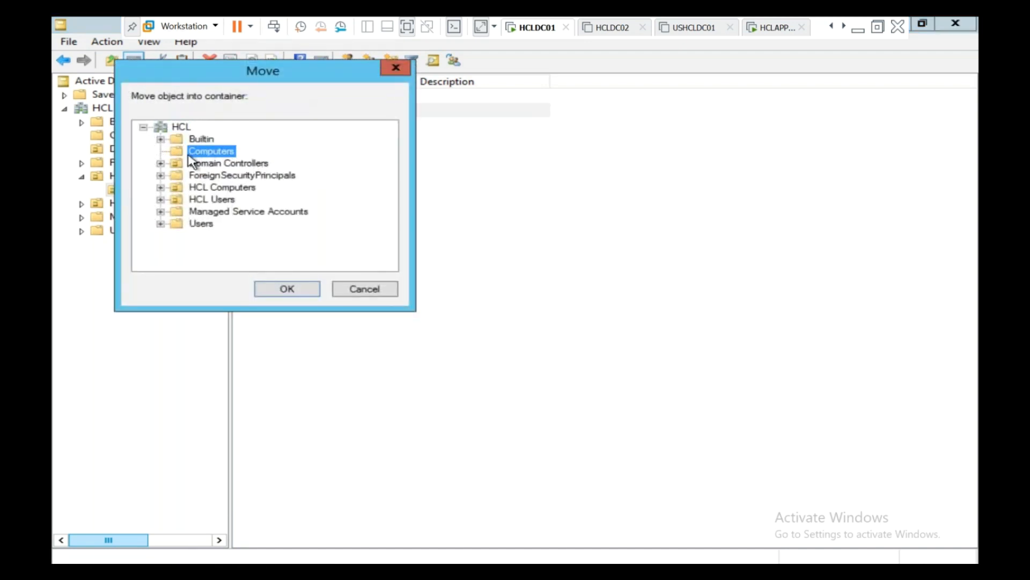
{"action": "left_click", "coordinate": [294, 291]}
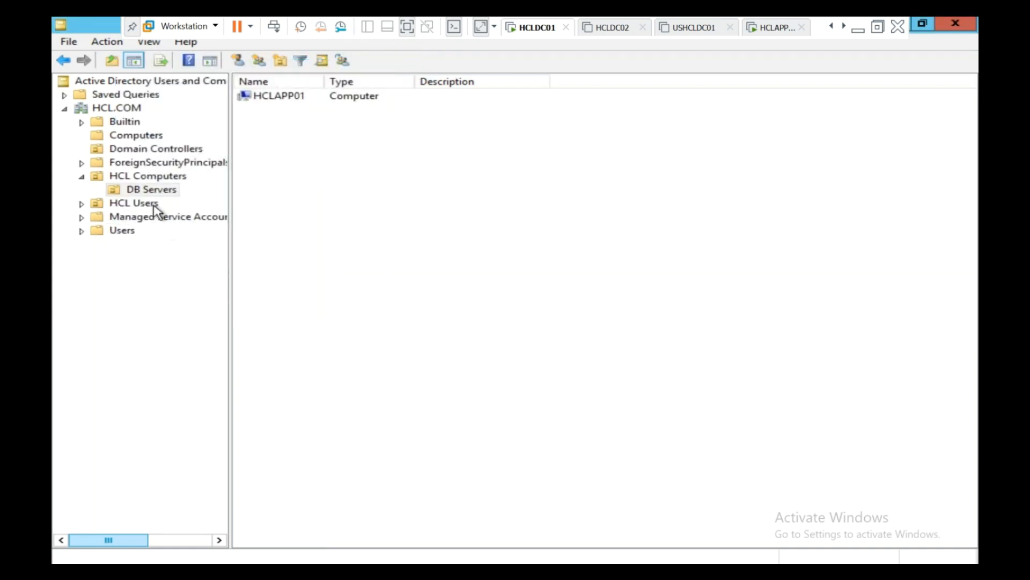
Step: Sign in to HCLAPP02 with the domain Administrator account and its password
{"action": "left_click", "coordinate": [144, 138]}
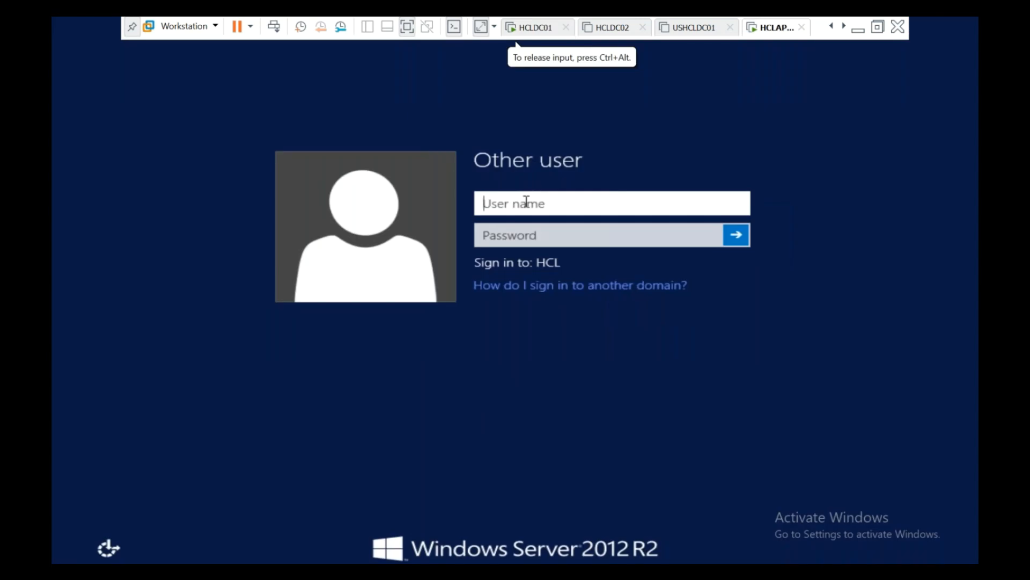
{"action": "type", "text": "Administrator"}
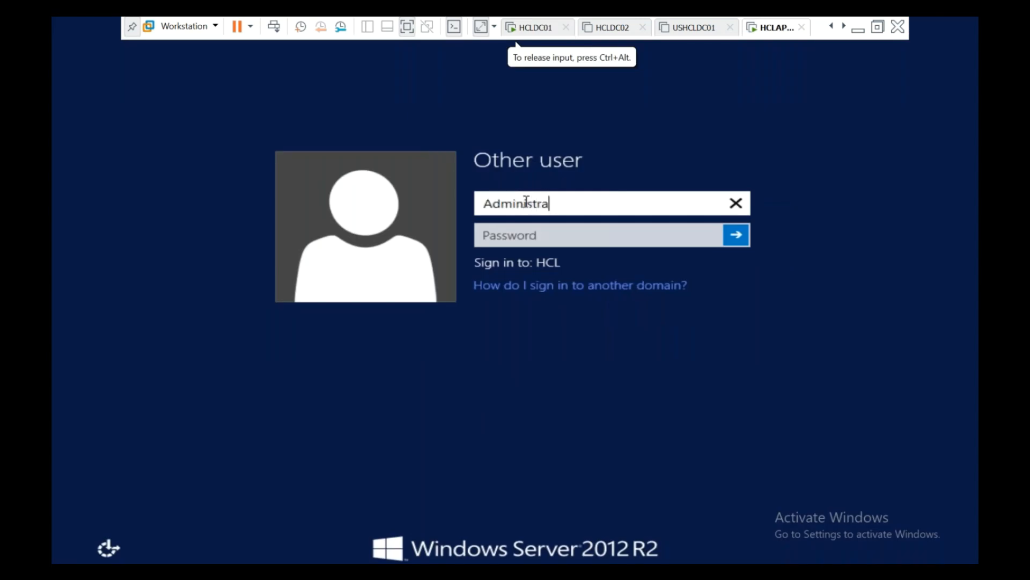
{"action": "key", "text": "Tab"}
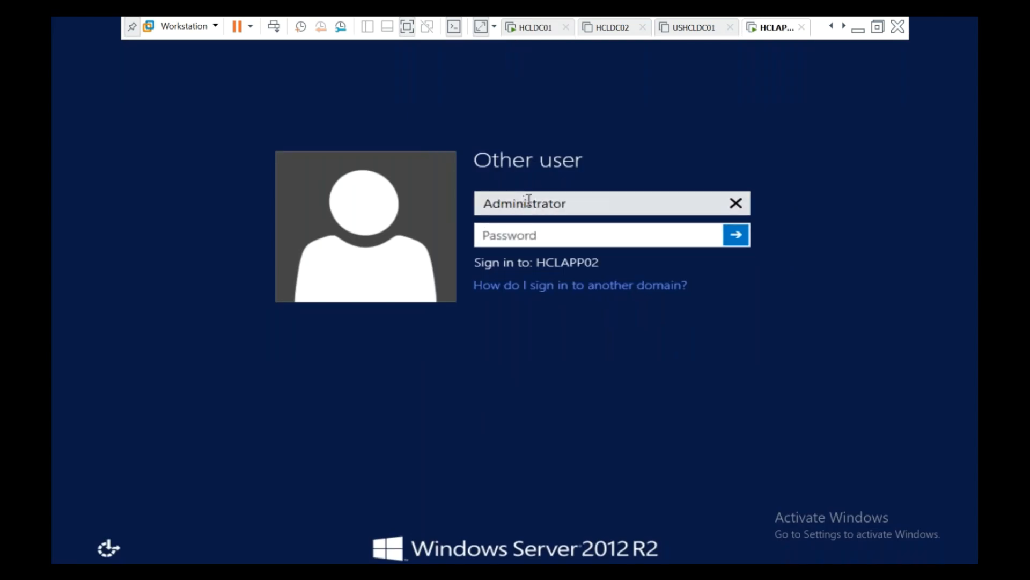
{"action": "left_click", "coordinate": [588, 209]}
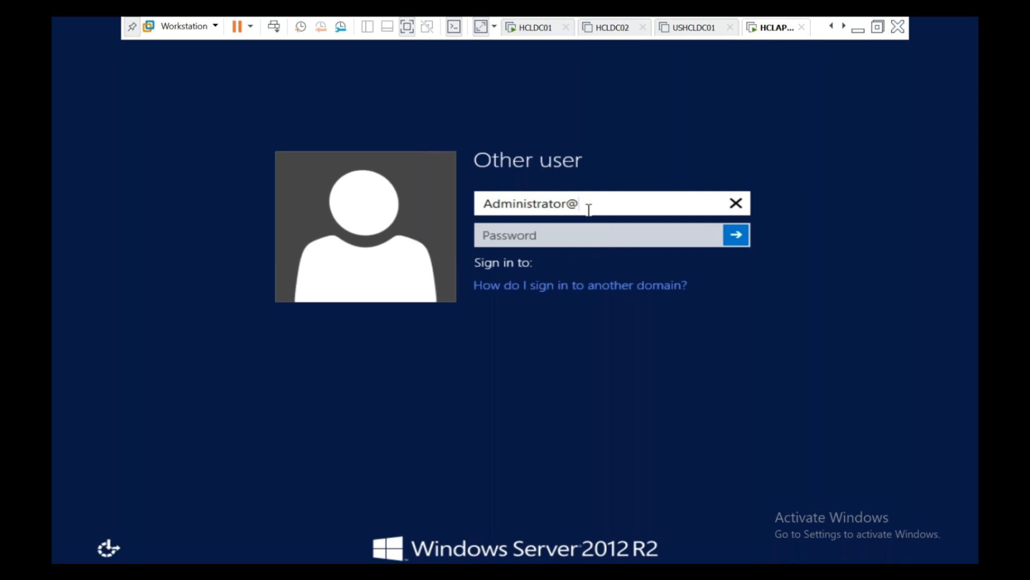
{"action": "key", "text": "Tab"}
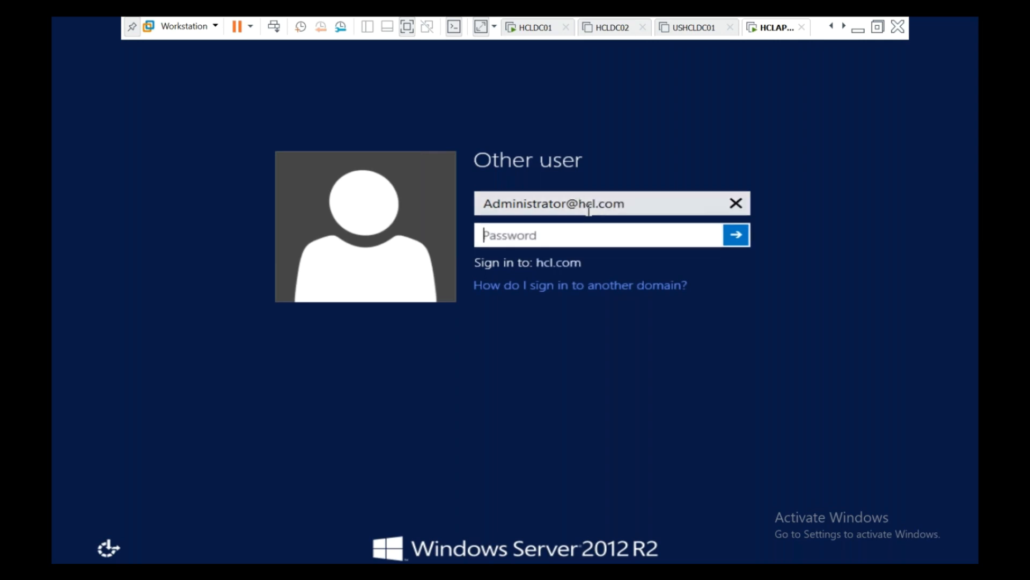
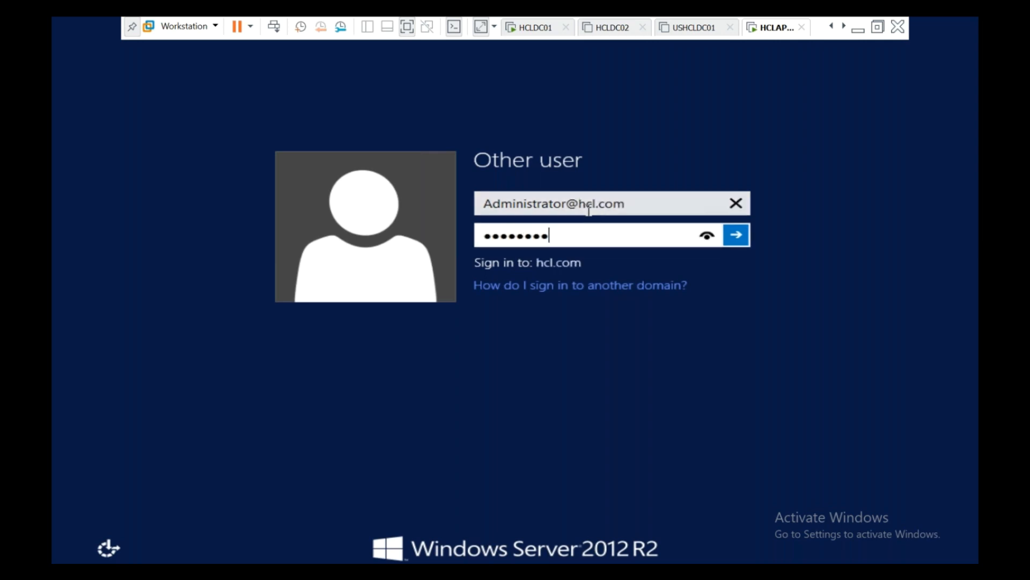
{"action": "key", "text": "Return"}
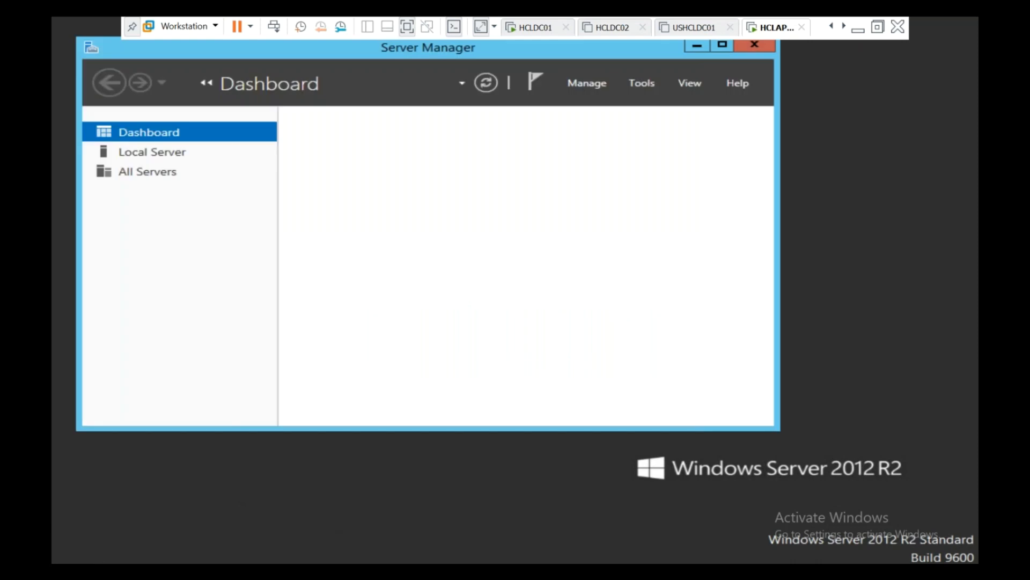
Step: Run gpupdate /force from the Run box, then go back to the HCLDC01 tab
{"action": "right_click", "coordinate": [64, 558]}
{"action": "left_click", "coordinate": [100, 533]}
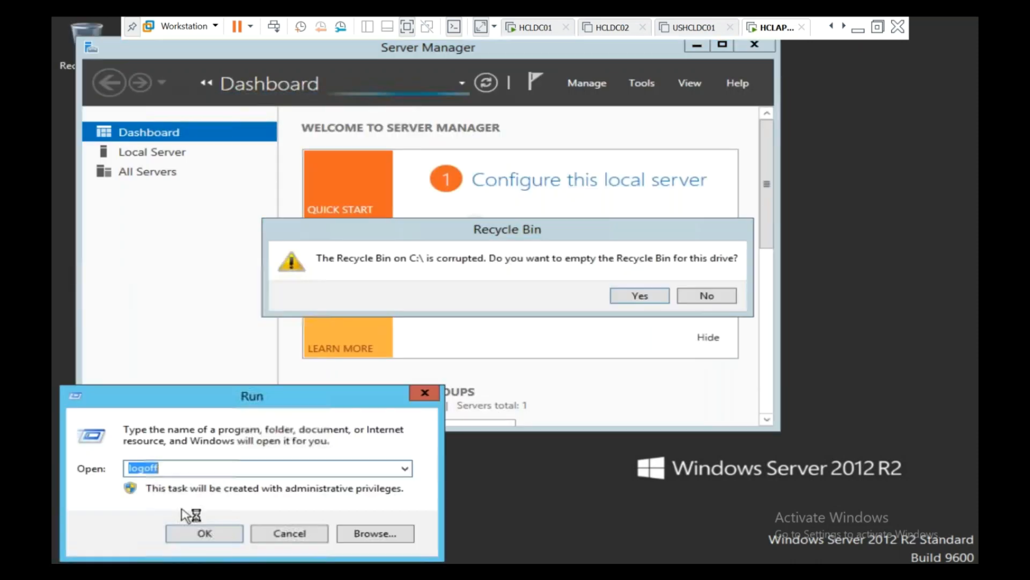
{"action": "type", "text": "gpu"}
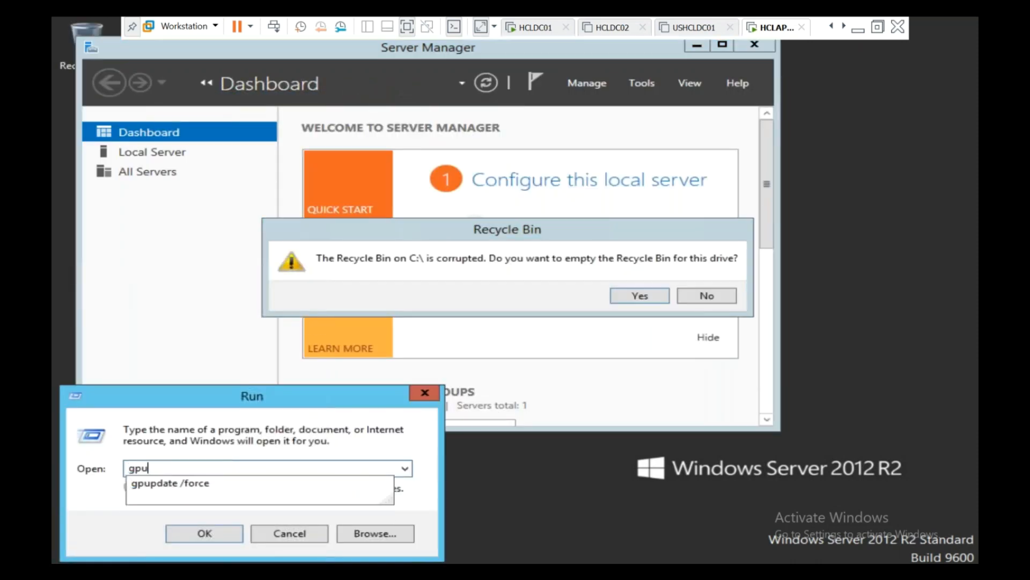
{"action": "key", "text": "Down"}
{"action": "key", "text": "Escape"}
{"action": "key", "text": "Return"}
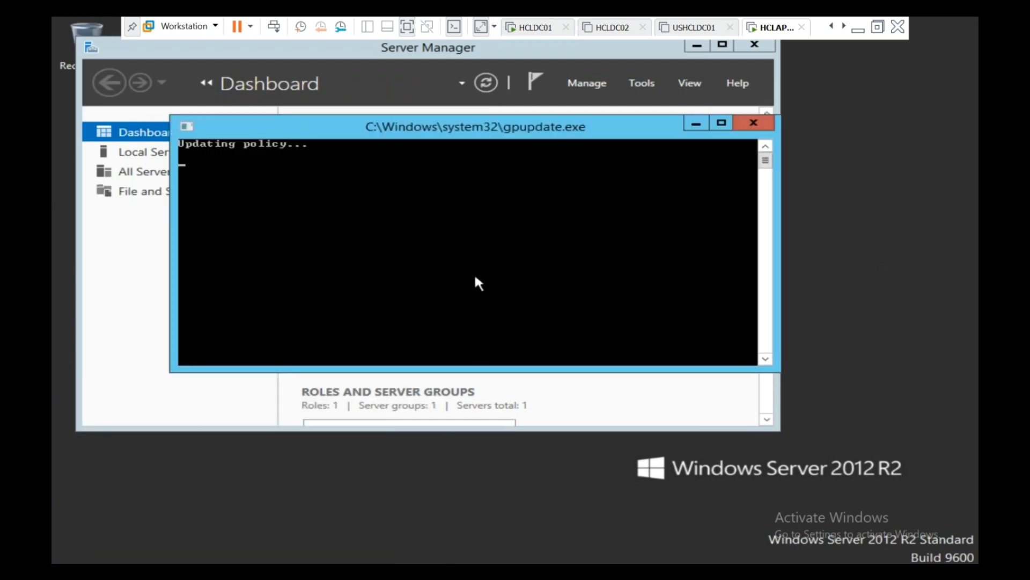
{"action": "left_click", "coordinate": [524, 28]}
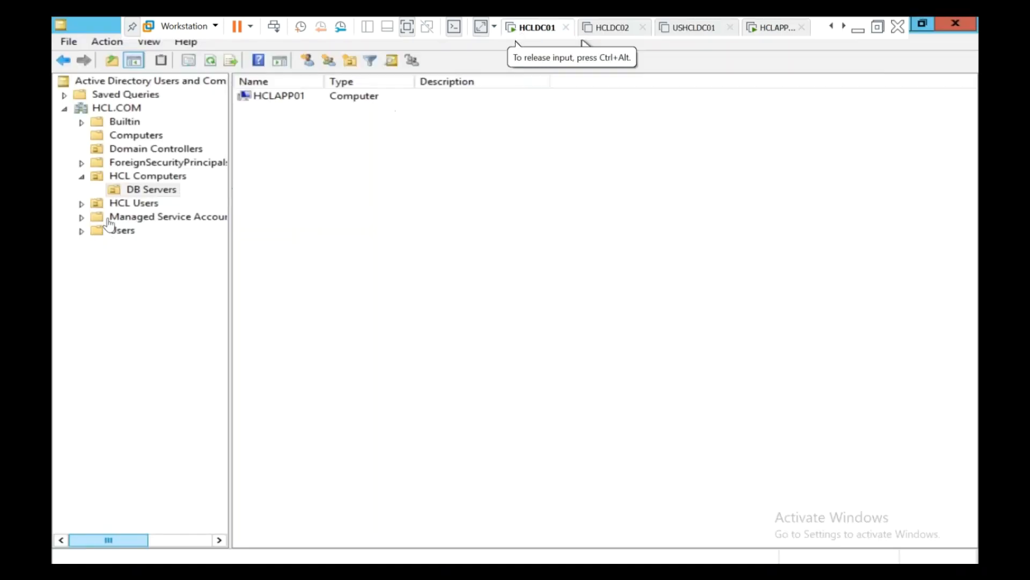
Step: Check HCLAPP01 is under HCL Computers > DB Servers and HCLAPP02 under Computers, then switch to HCLAPP02
{"action": "left_click", "coordinate": [154, 177]}
{"action": "left_click", "coordinate": [163, 191]}
{"action": "left_click", "coordinate": [284, 98]}
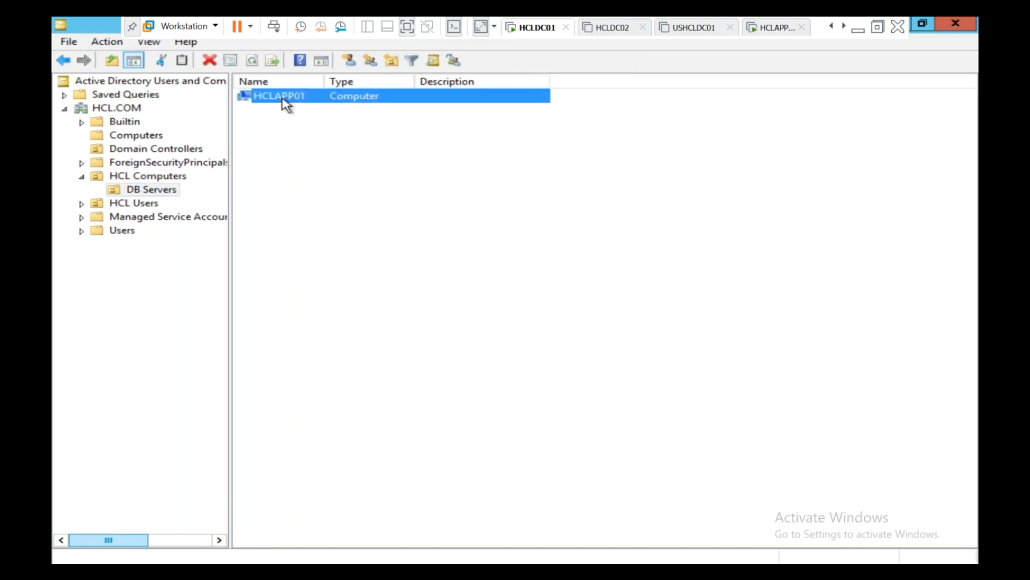
{"action": "left_click", "coordinate": [151, 137]}
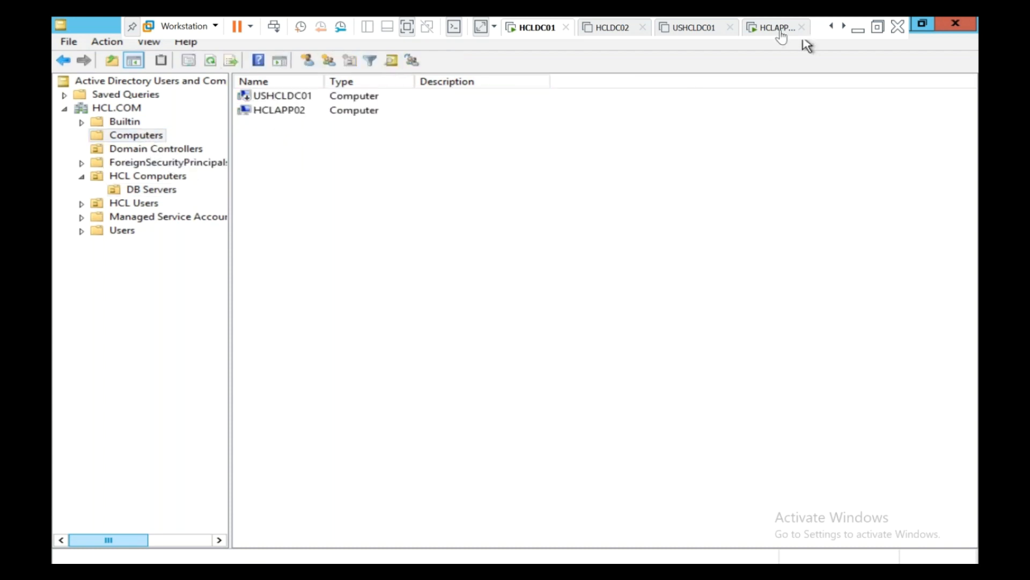
{"action": "left_click", "coordinate": [779, 33]}
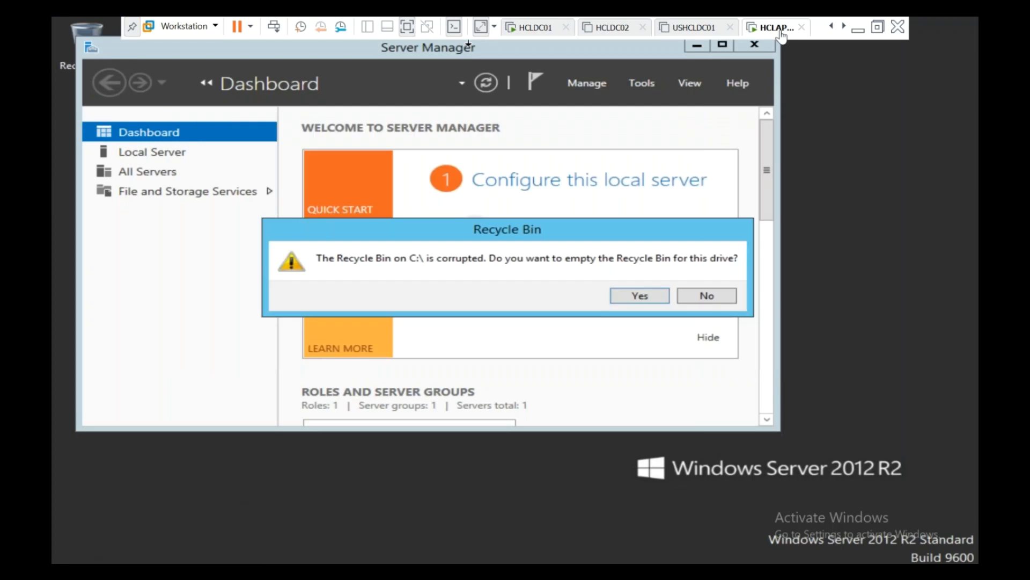
Step: Decline the Recycle Bin prompt, sign out with logoff, and send Ctrl+Alt+Del for the sign-in screen
{"action": "left_click", "coordinate": [715, 296]}
{"action": "right_click", "coordinate": [76, 562]}
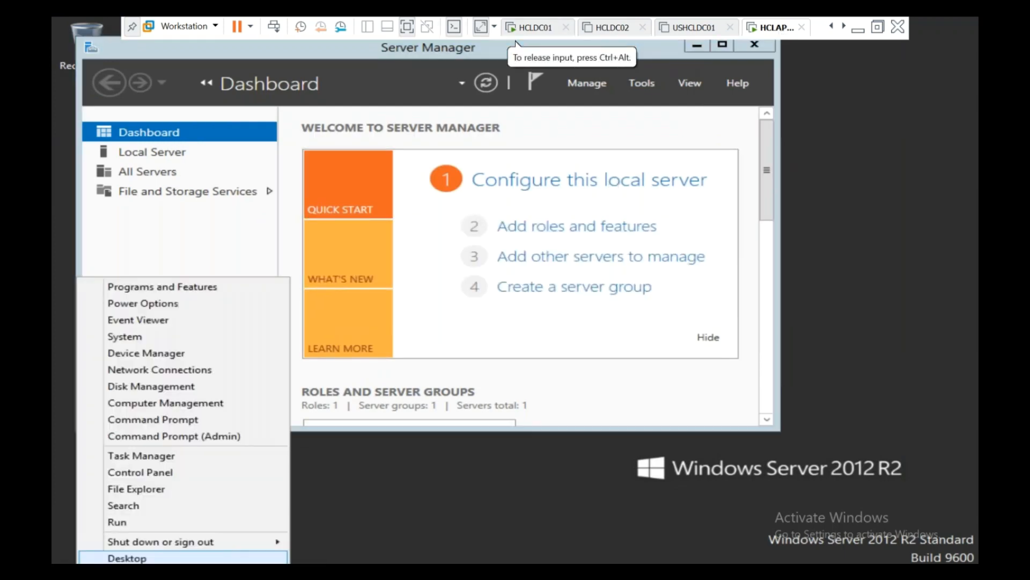
{"action": "left_click", "coordinate": [108, 523]}
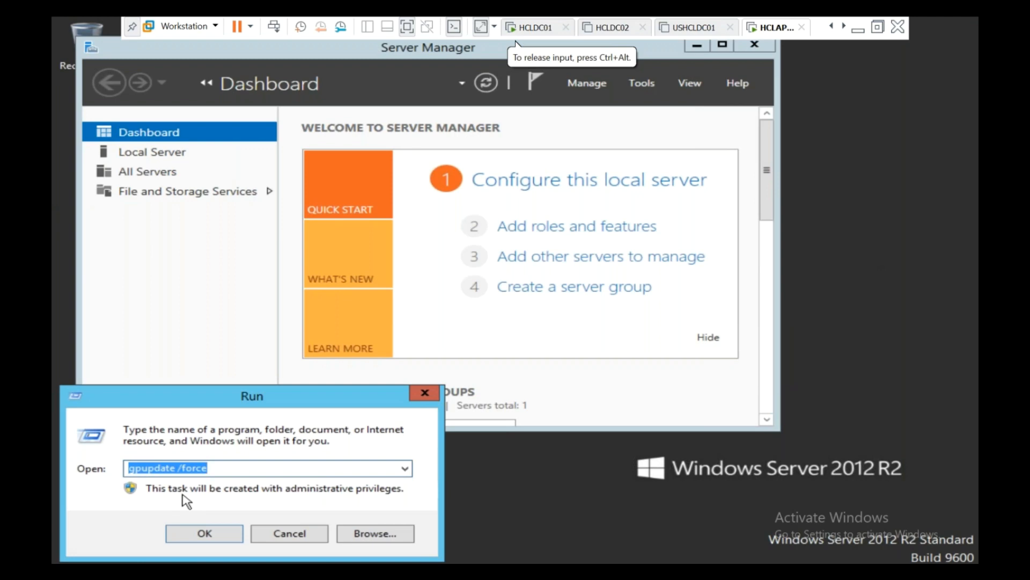
{"action": "type", "text": "logoff"}
{"action": "key", "text": "Return"}
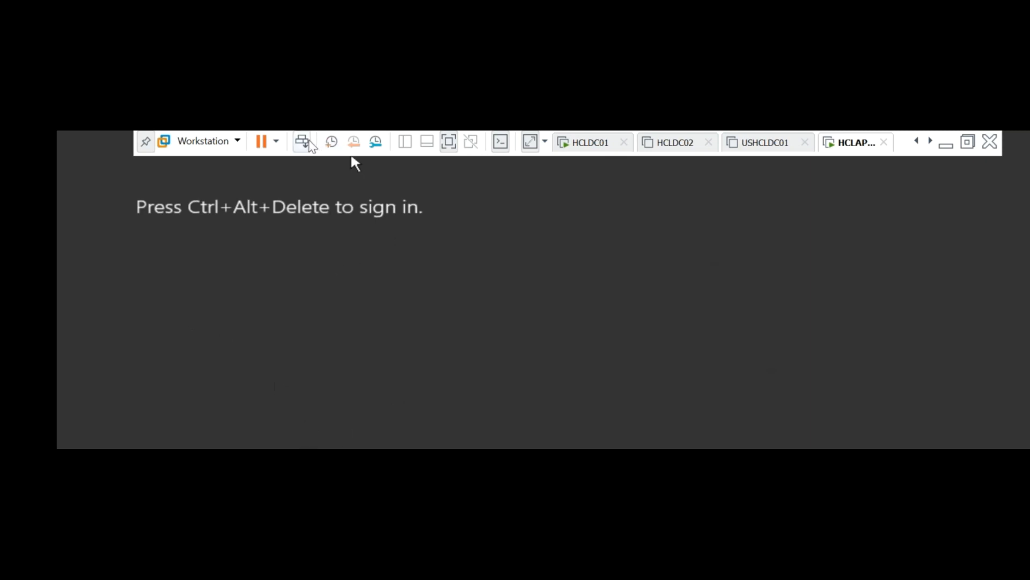
{"action": "left_click", "coordinate": [302, 141]}
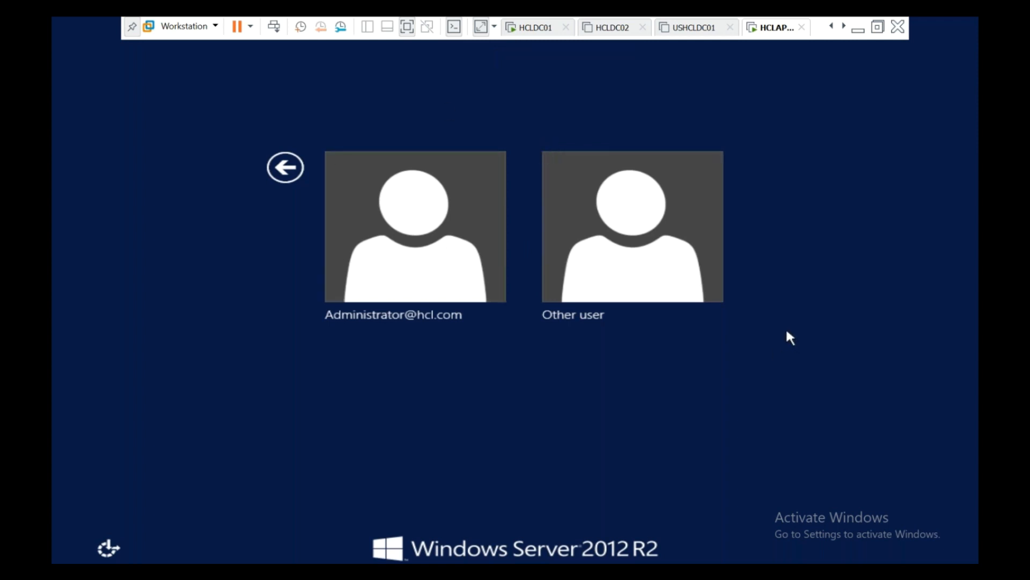
Step: On HCLDC01, drag HCLAPP02 from Computers onto DB Servers, confirm, and verify it sits beside HCLAPP01
{"action": "left_click", "coordinate": [545, 29]}
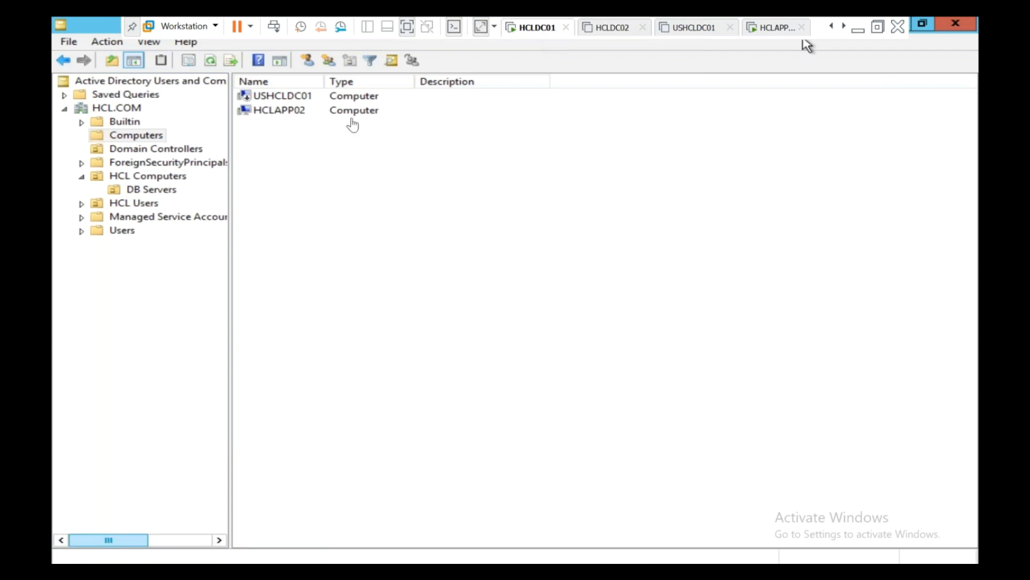
{"action": "left_click", "coordinate": [275, 113]}
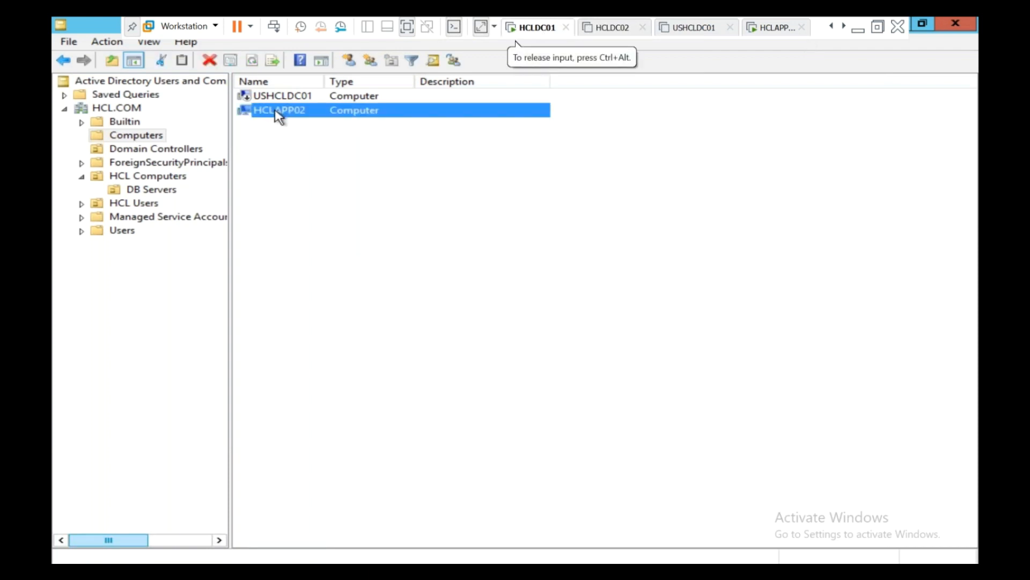
{"action": "left_click_drag", "start_coordinate": [290, 124], "coordinate": [172, 198]}
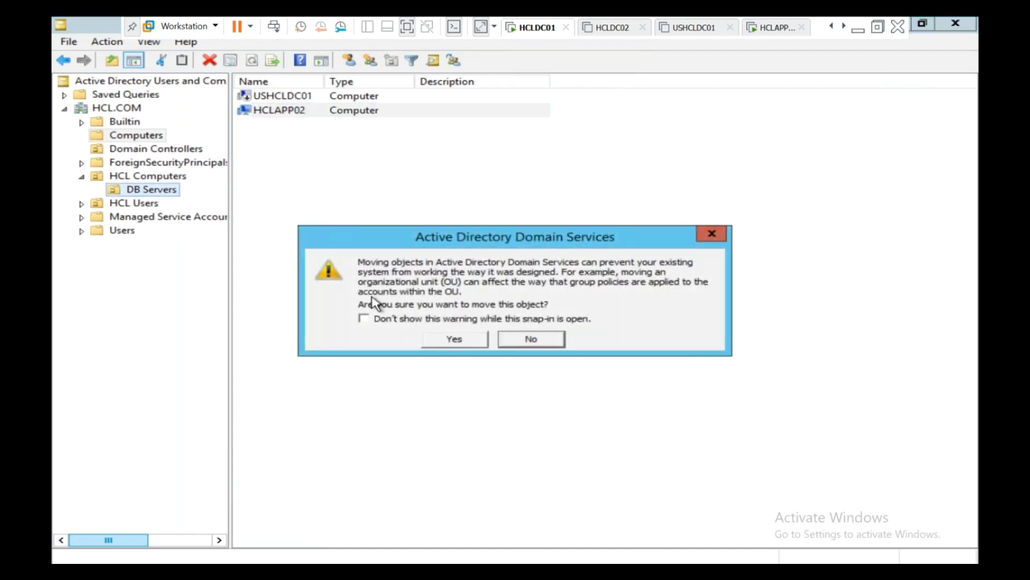
{"action": "left_click", "coordinate": [442, 343]}
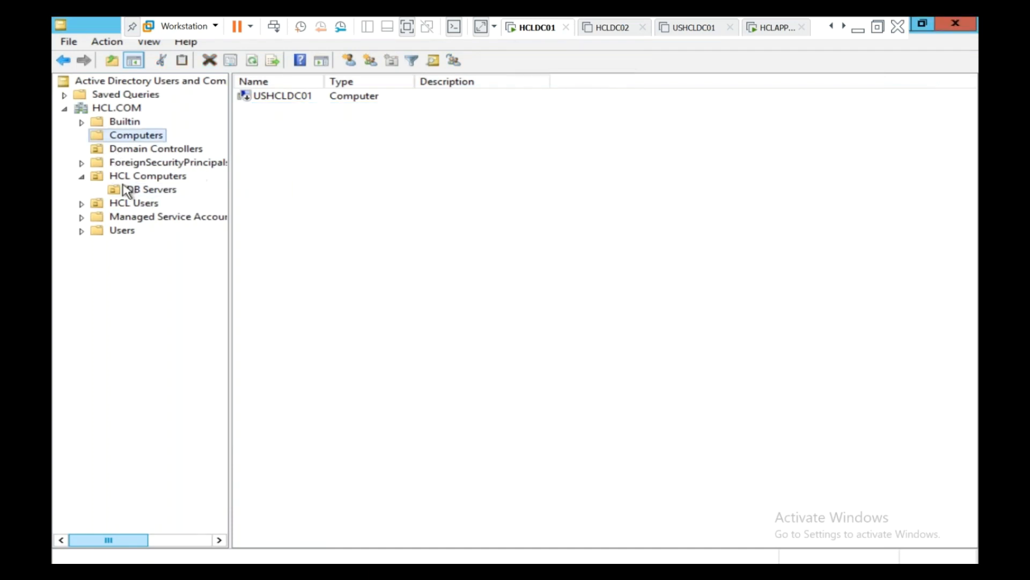
{"action": "left_click", "coordinate": [139, 191]}
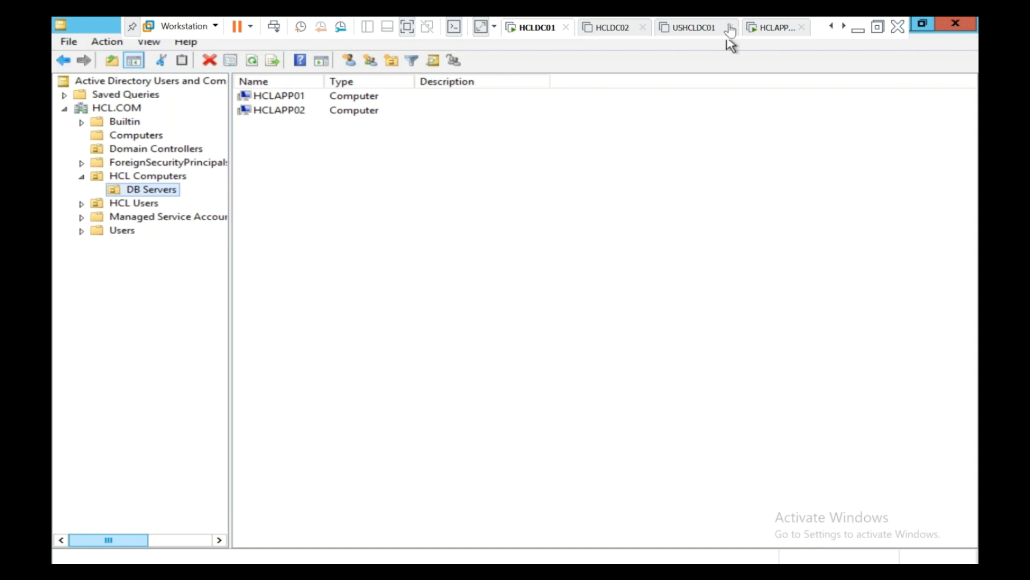
{"action": "left_click", "coordinate": [883, 29]}
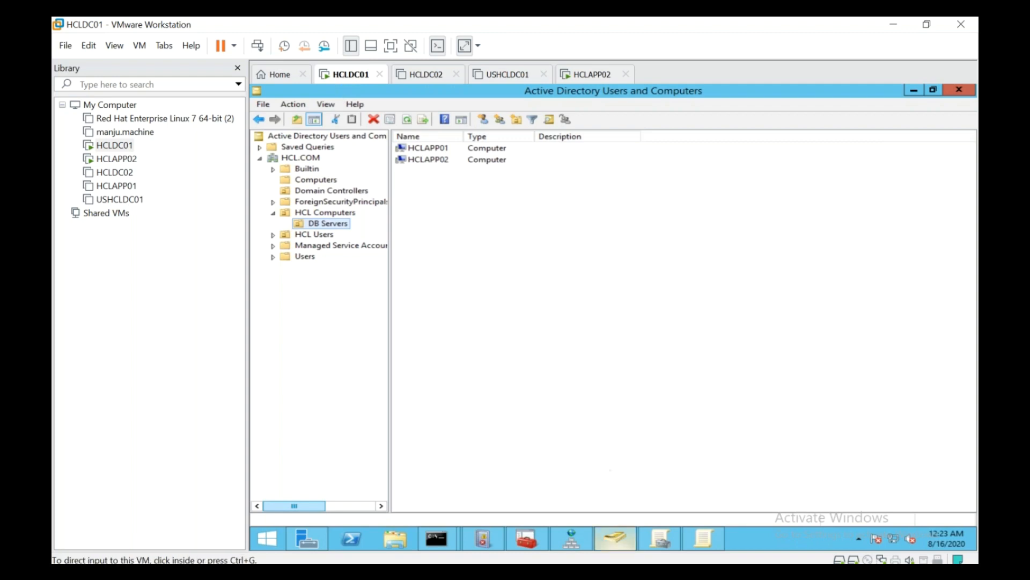
Step: Review Domain Policy_HCL_V1's scope and HCL Computers' inheritance, ending on the Group Policy Objects list
{"action": "left_click", "coordinate": [707, 540]}
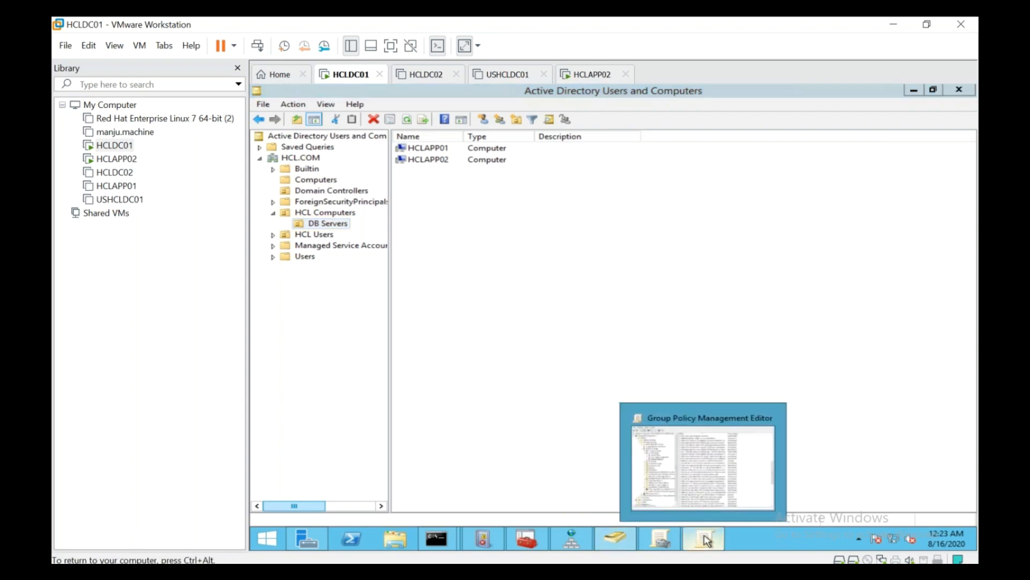
{"action": "left_click", "coordinate": [660, 538]}
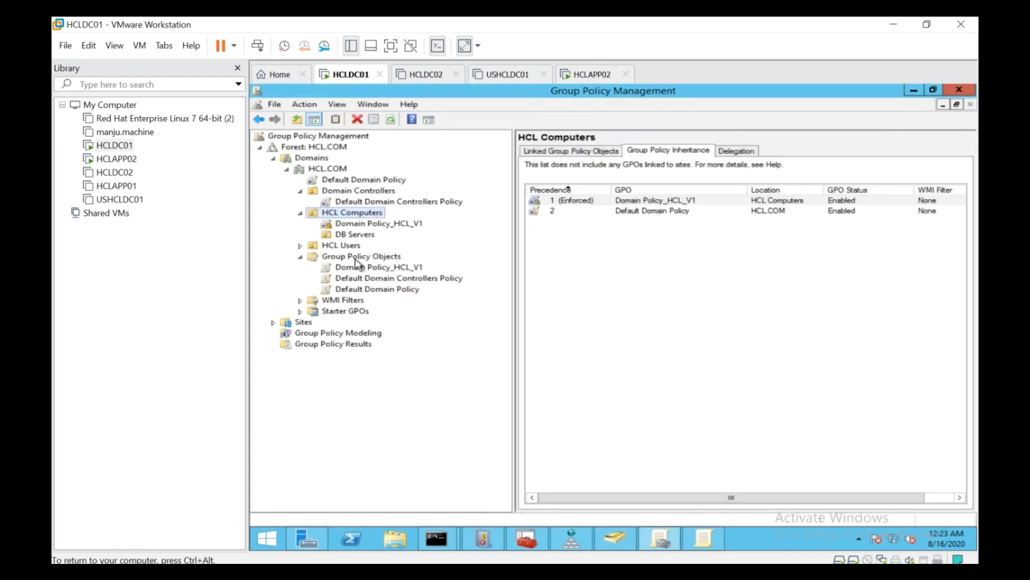
{"action": "left_click", "coordinate": [356, 260]}
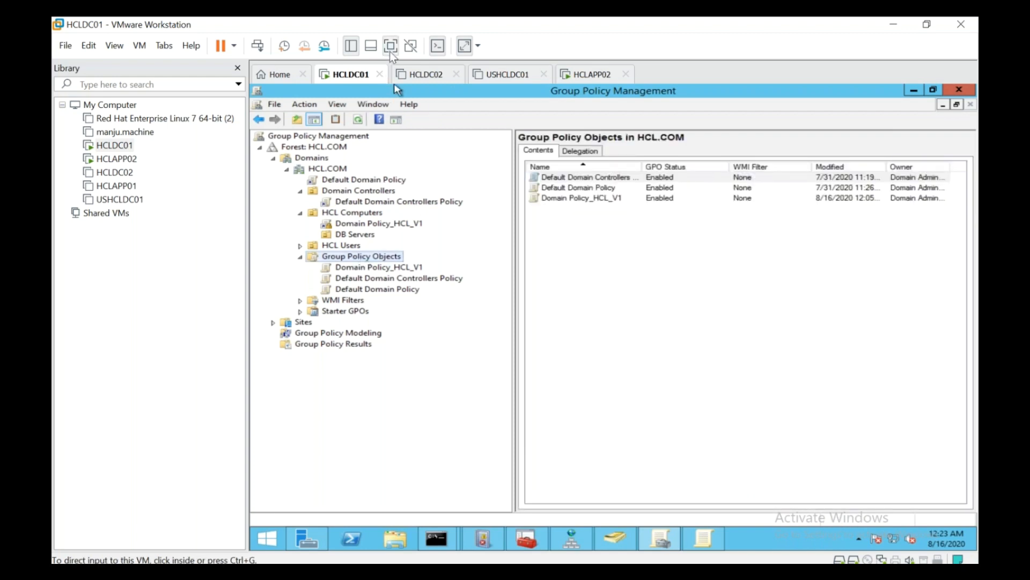
{"action": "left_click", "coordinate": [391, 47]}
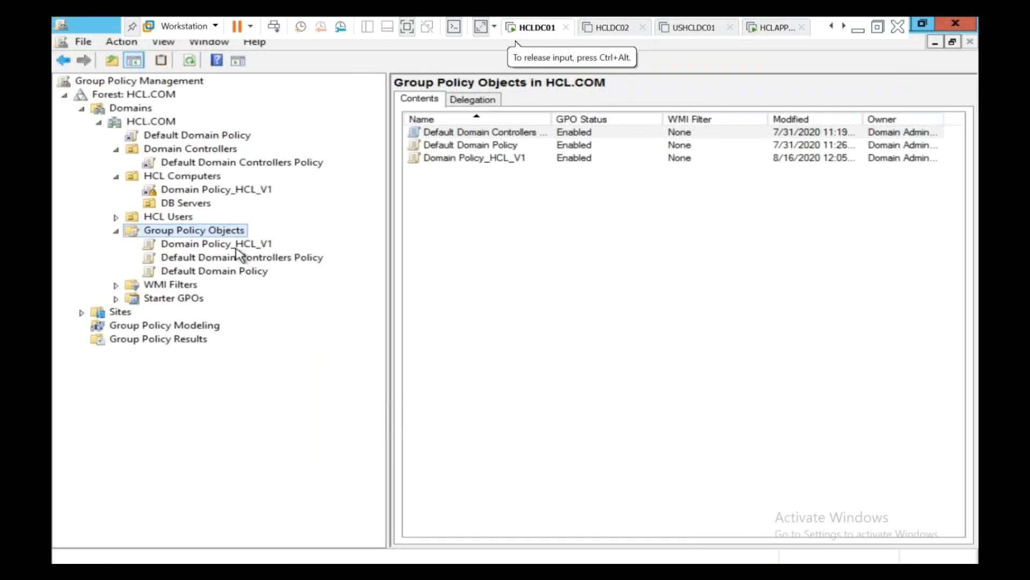
{"action": "left_click", "coordinate": [185, 246]}
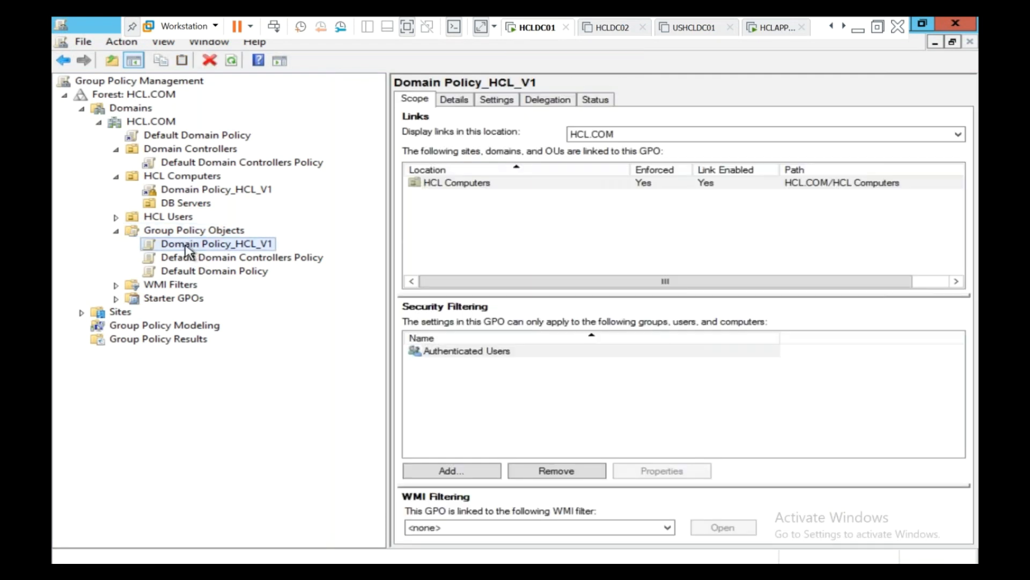
{"action": "left_click", "coordinate": [182, 178]}
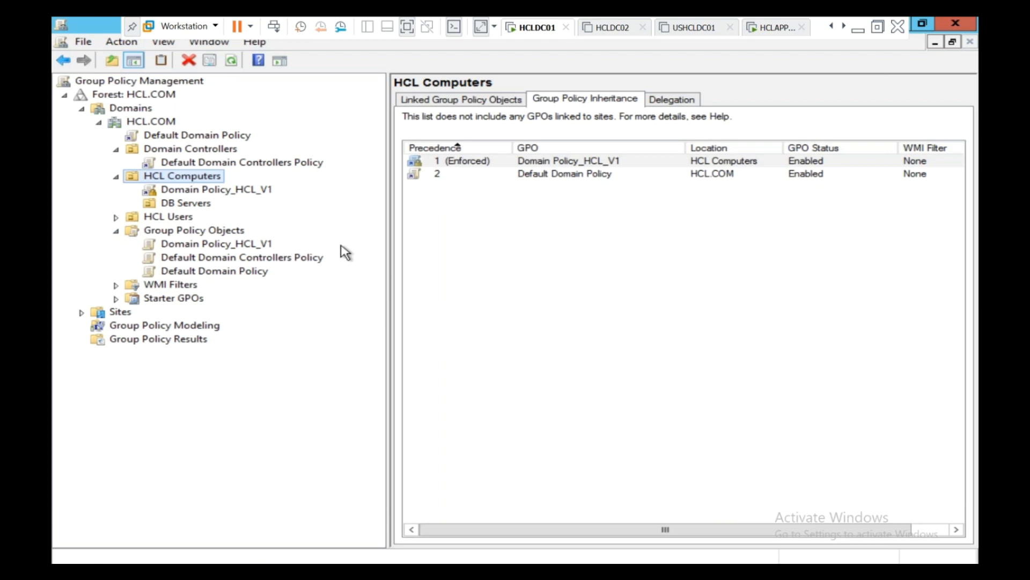
{"action": "left_click", "coordinate": [204, 234]}
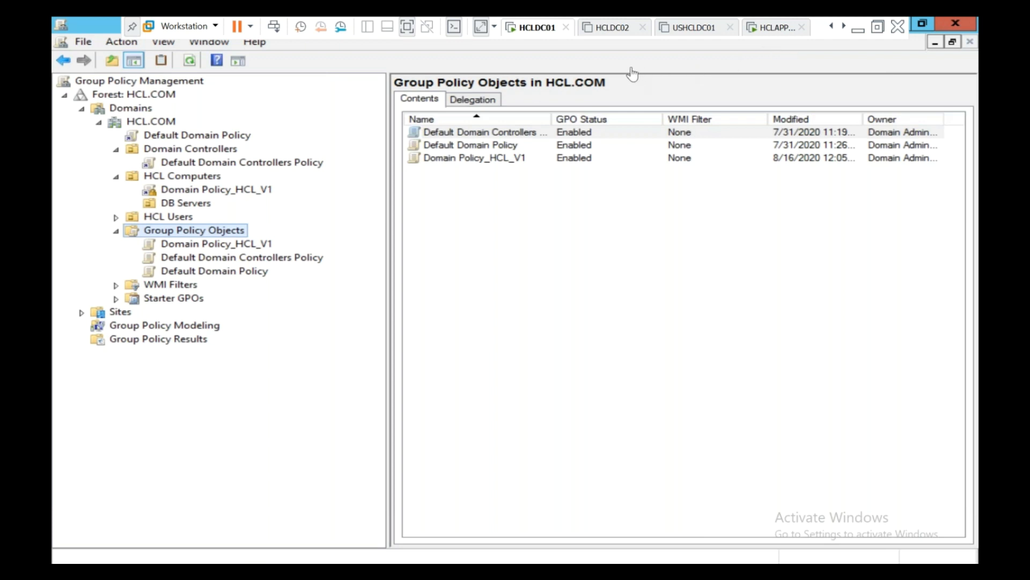
{"action": "left_click", "coordinate": [878, 28]}
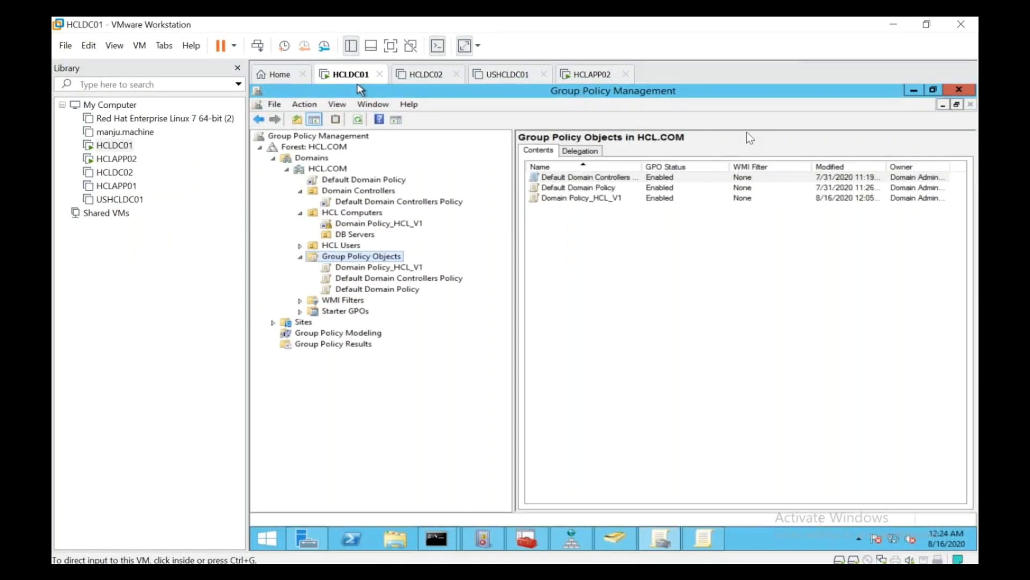